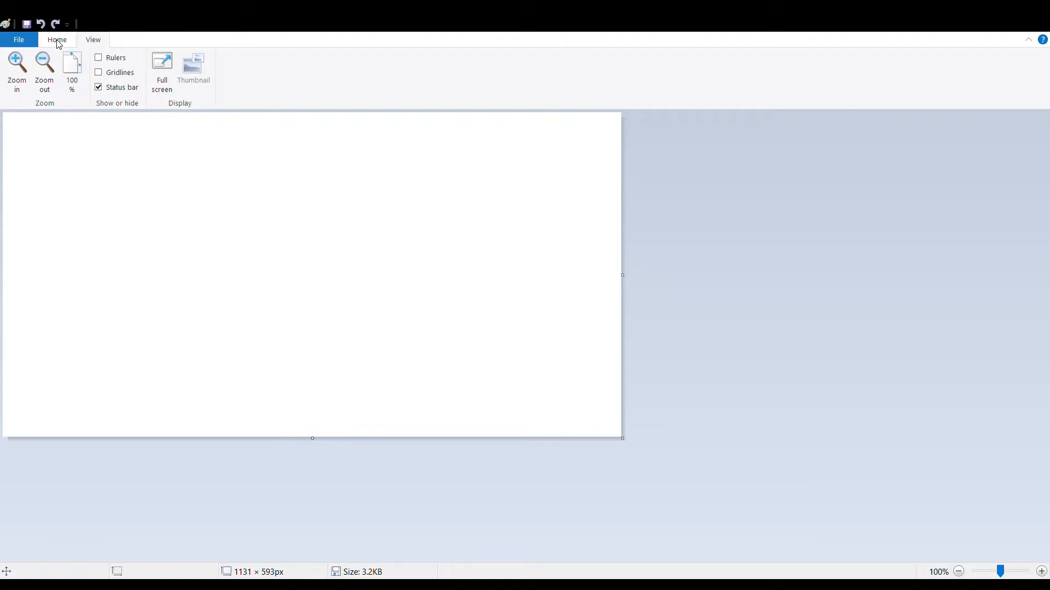
Draw a thin black freehand scribble across the upper part of the canvas with the Pencil.
{"action": "left_click", "coordinate": [57, 43]}
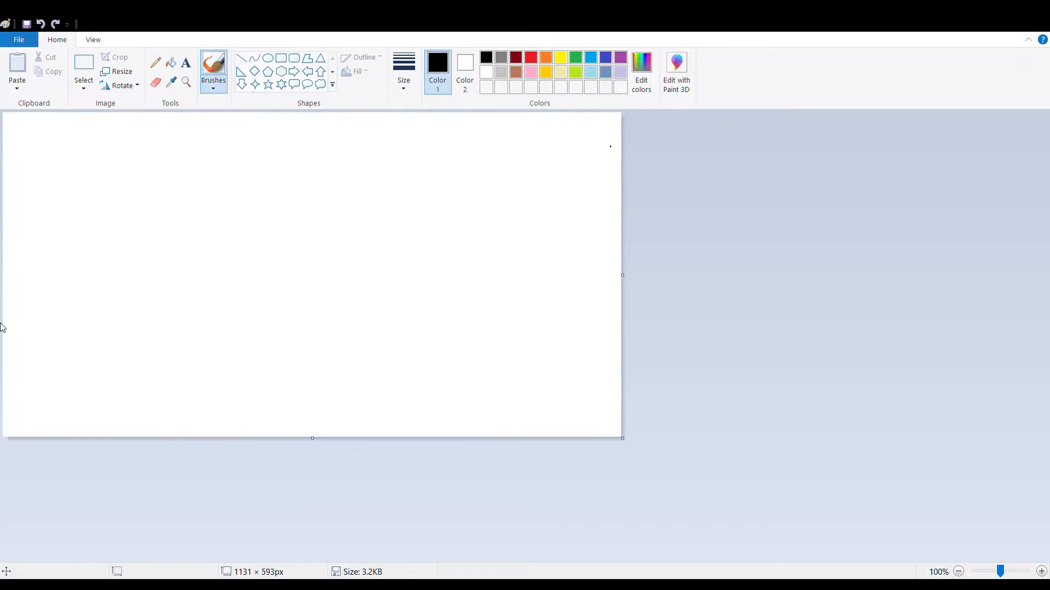
{"action": "left_click", "coordinate": [156, 63]}
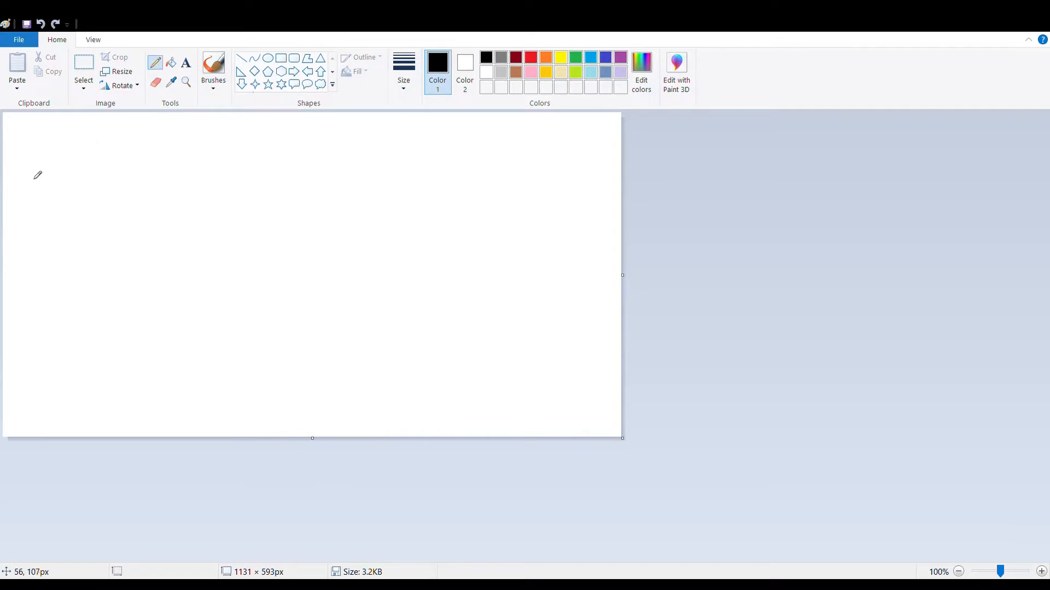
{"action": "mouse_move", "coordinate": [32, 169]}
{"action": "left_mouse_down"}
{"action": "mouse_move", "coordinate": [75, 141]}
{"action": "mouse_move", "coordinate": [114, 171]}
{"action": "mouse_move", "coordinate": [83, 212]}
{"action": "mouse_move", "coordinate": [208, 191]}
{"action": "mouse_move", "coordinate": [182, 181]}
{"action": "mouse_move", "coordinate": [177, 217]}
{"action": "mouse_move", "coordinate": [270, 212]}
{"action": "mouse_move", "coordinate": [256, 185]}
{"action": "mouse_move", "coordinate": [308, 183]}
{"action": "mouse_move", "coordinate": [311, 202]}
{"action": "mouse_move", "coordinate": [381, 189]}
{"action": "left_mouse_up"}
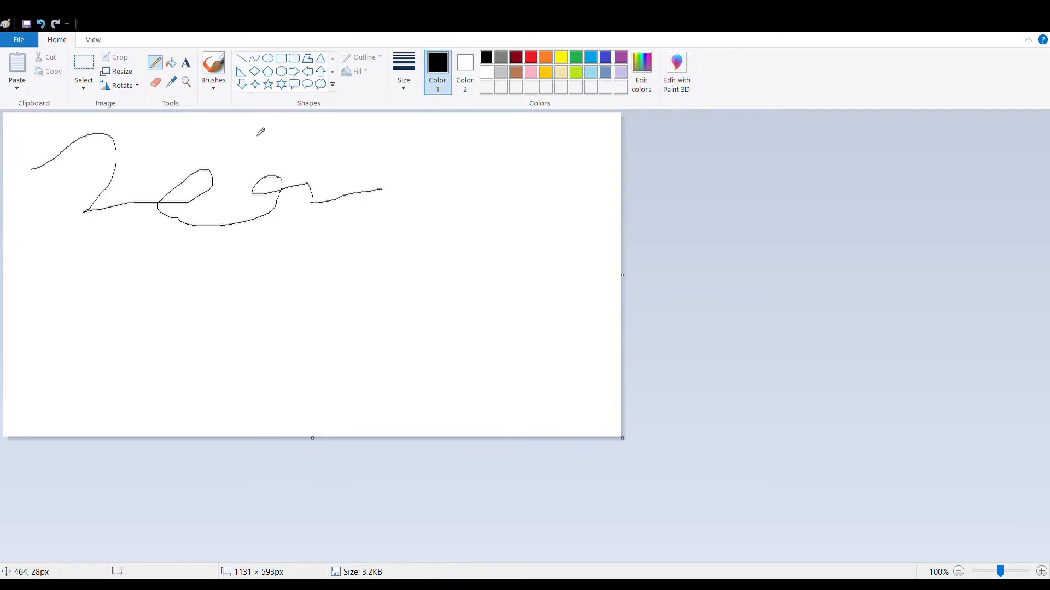
Try filling the canvas background with black and pencilling over a remaining white patch, with Color 2 set to red, and undo both.
{"action": "left_click", "coordinate": [173, 67]}
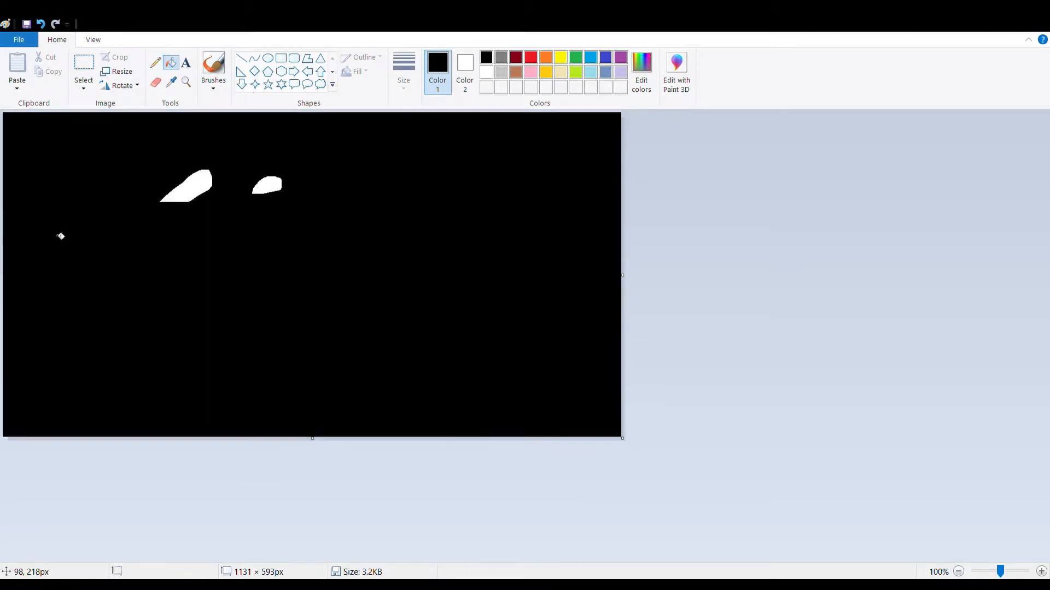
{"action": "left_click", "coordinate": [61, 234]}
{"action": "left_click", "coordinate": [466, 69]}
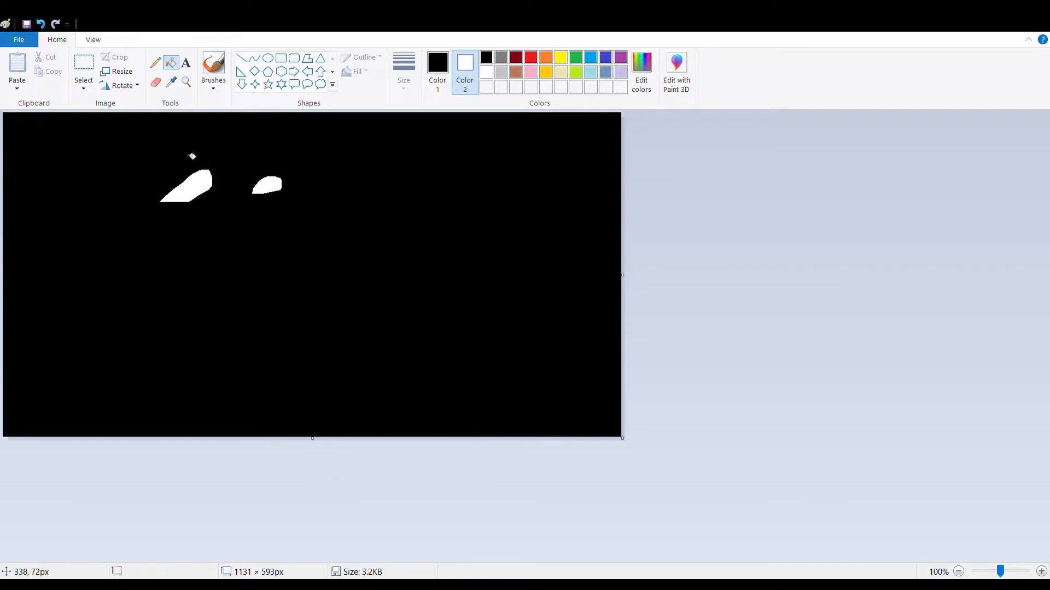
{"action": "left_click", "coordinate": [155, 62]}
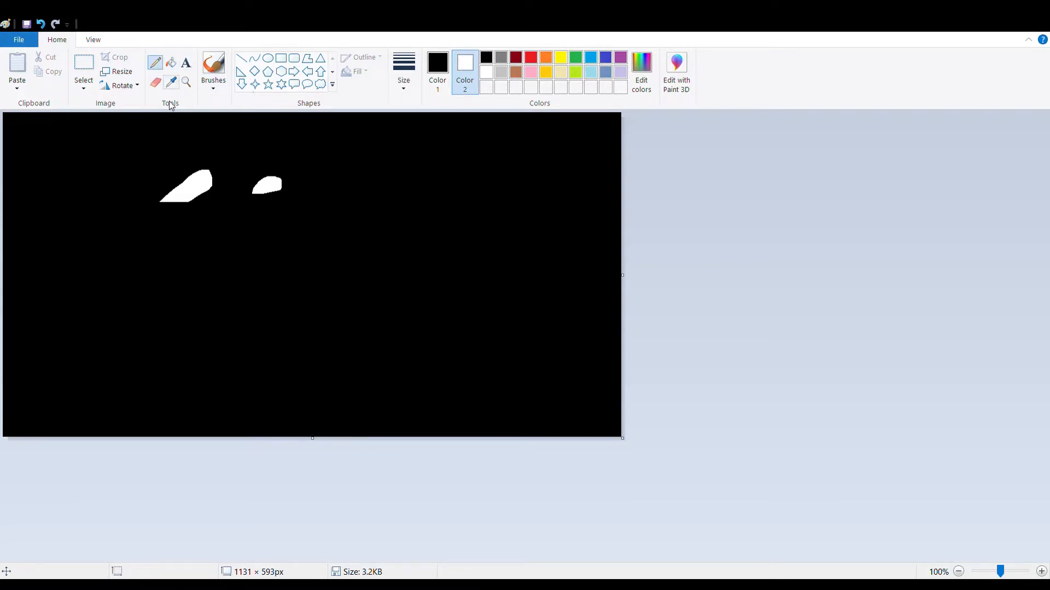
{"action": "left_click", "coordinate": [530, 57]}
{"action": "mouse_move", "coordinate": [199, 192]}
{"action": "left_mouse_down"}
{"action": "mouse_move", "coordinate": [176, 192]}
{"action": "mouse_move", "coordinate": [212, 174]}
{"action": "left_mouse_up"}
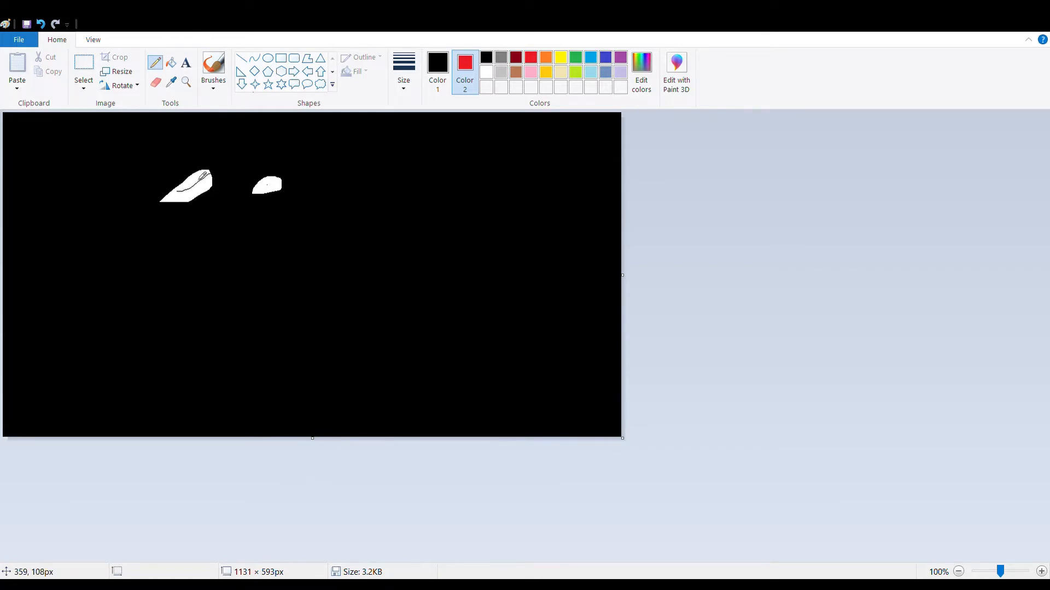
{"action": "key", "text": "ctrl+z"}
{"action": "key", "text": "ctrl+z"}
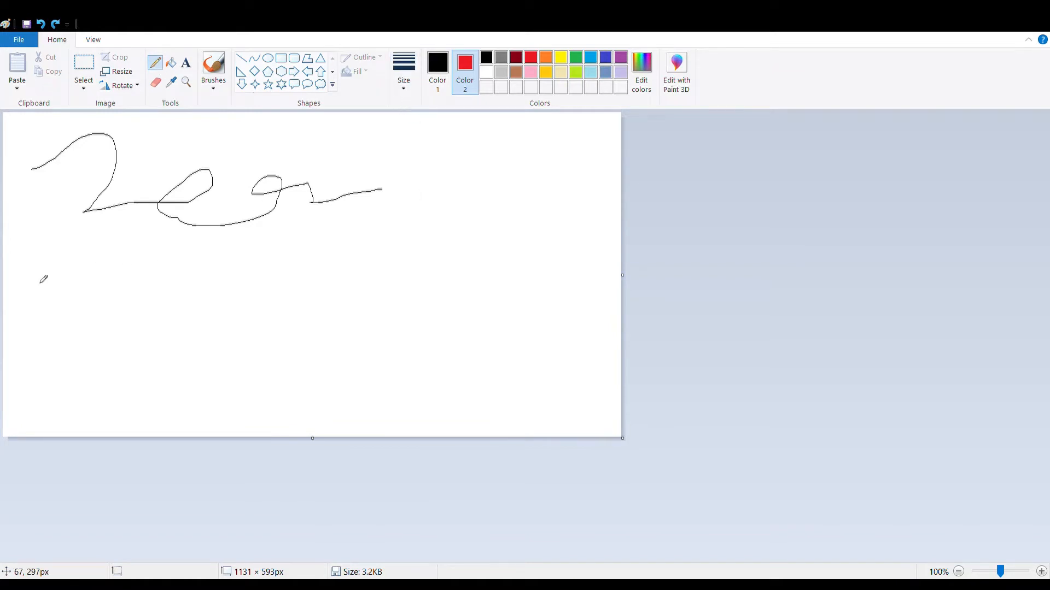
Draw a thick black zigzag below the scribble and handwrite the word "Paint" beneath it with the Pencil.
{"action": "mouse_move", "coordinate": [36, 274]}
{"action": "left_mouse_down"}
{"action": "mouse_move", "coordinate": [91, 259]}
{"action": "mouse_move", "coordinate": [108, 305]}
{"action": "mouse_move", "coordinate": [198, 280]}
{"action": "left_mouse_up"}
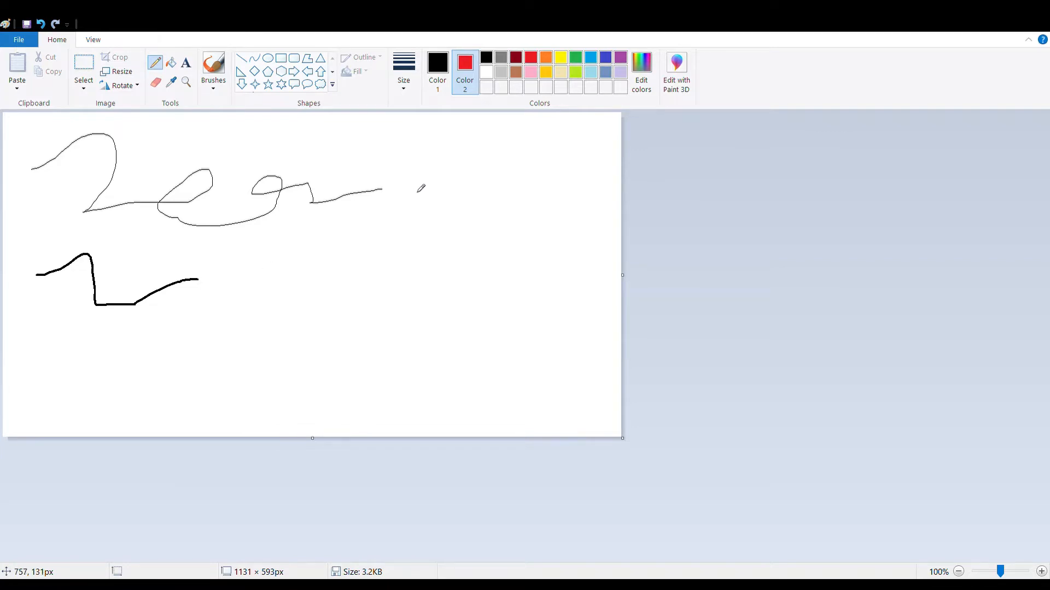
{"action": "left_click_drag", "start_coordinate": [78, 321], "coordinate": [61, 382]}
{"action": "mouse_move", "coordinate": [59, 324]}
{"action": "left_mouse_down"}
{"action": "mouse_move", "coordinate": [88, 343]}
{"action": "mouse_move", "coordinate": [66, 349]}
{"action": "mouse_move", "coordinate": [90, 374]}
{"action": "mouse_move", "coordinate": [129, 365]}
{"action": "mouse_move", "coordinate": [124, 348]}
{"action": "mouse_move", "coordinate": [141, 374]}
{"action": "mouse_move", "coordinate": [166, 366]}
{"action": "mouse_move", "coordinate": [166, 376]}
{"action": "left_mouse_up"}
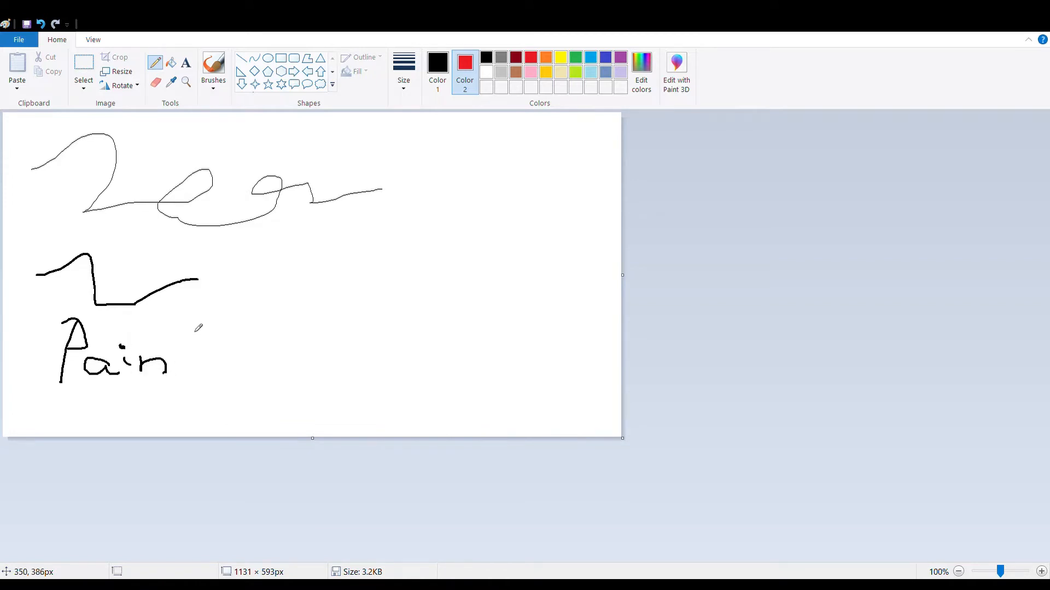
{"action": "mouse_move", "coordinate": [184, 327]}
{"action": "left_mouse_down"}
{"action": "mouse_move", "coordinate": [182, 376]}
{"action": "mouse_move", "coordinate": [194, 380]}
{"action": "mouse_move", "coordinate": [203, 369]}
{"action": "mouse_move", "coordinate": [179, 353]}
{"action": "mouse_move", "coordinate": [196, 335]}
{"action": "left_mouse_up"}
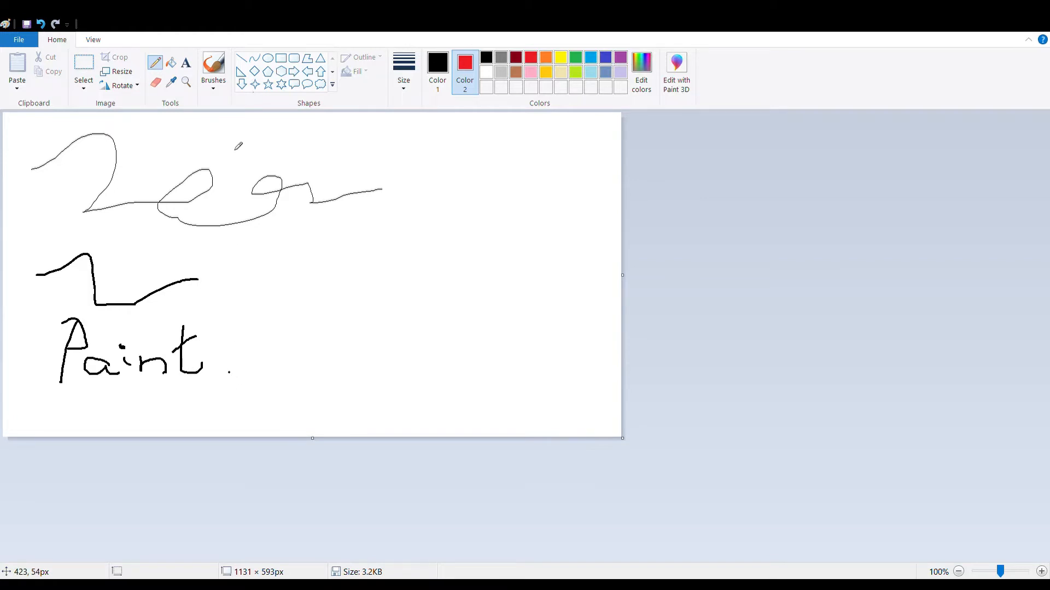
Try the Eraser on the upper scribble and the zigzag, first with red and then with white as Color 2.
{"action": "left_click", "coordinate": [156, 85]}
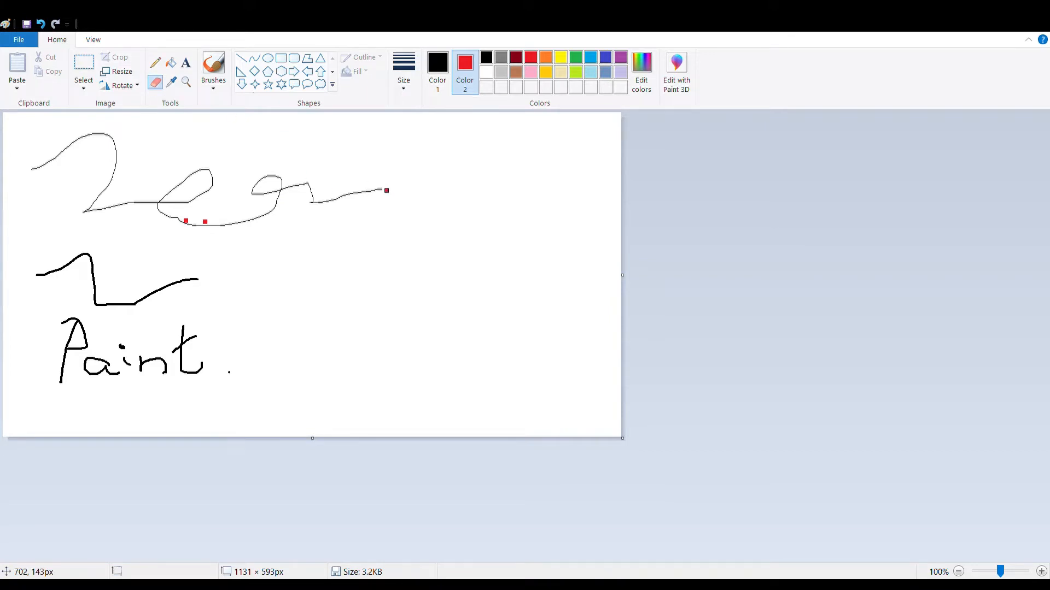
{"action": "left_click_drag", "start_coordinate": [387, 190], "coordinate": [338, 190]}
{"action": "left_click", "coordinate": [486, 74]}
{"action": "left_click_drag", "start_coordinate": [391, 189], "coordinate": [359, 190]}
{"action": "mouse_move", "coordinate": [292, 187]}
{"action": "left_mouse_down"}
{"action": "mouse_move", "coordinate": [259, 191]}
{"action": "mouse_move", "coordinate": [280, 169]}
{"action": "mouse_move", "coordinate": [273, 205]}
{"action": "mouse_move", "coordinate": [204, 223]}
{"action": "left_mouse_up"}
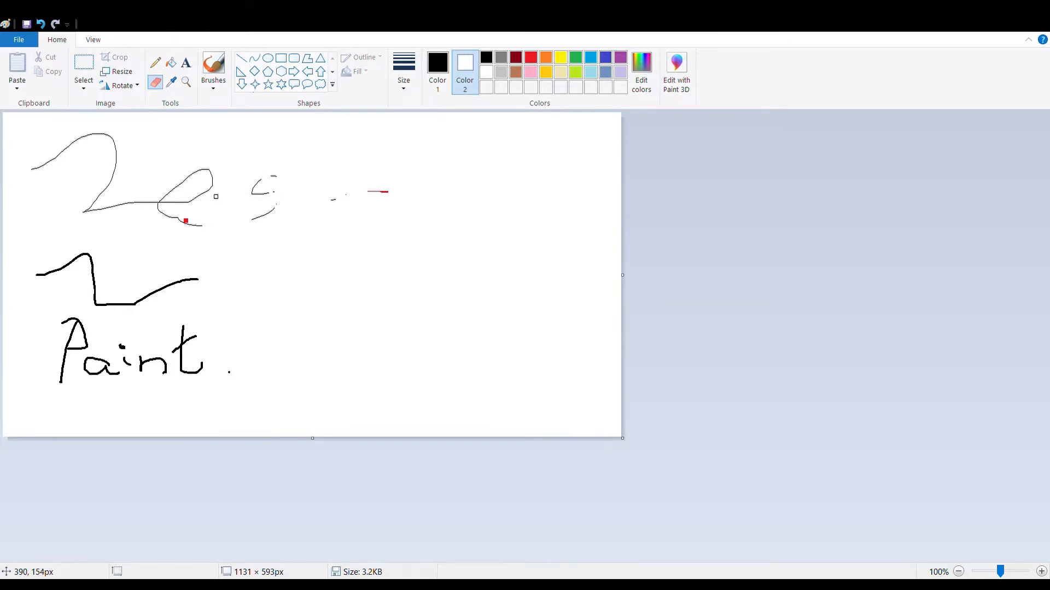
{"action": "left_click_drag", "start_coordinate": [208, 167], "coordinate": [192, 168]}
{"action": "mouse_move", "coordinate": [169, 284]}
{"action": "left_mouse_down"}
{"action": "mouse_move", "coordinate": [112, 302]}
{"action": "mouse_move", "coordinate": [100, 302]}
{"action": "mouse_move", "coordinate": [98, 285]}
{"action": "left_mouse_up"}
{"action": "left_click_drag", "start_coordinate": [188, 222], "coordinate": [193, 224]}
Set Color 1 to turquoise blue, dab a small dot in the canvas's upper area, and choose a thick crayon-textured brush.
{"action": "left_click", "coordinate": [155, 65]}
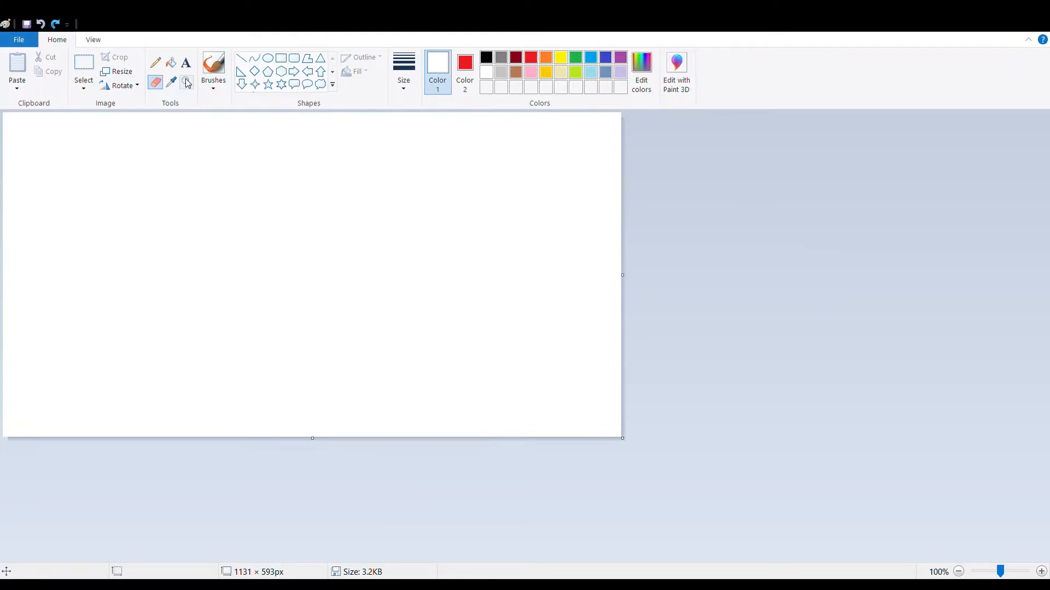
{"action": "left_click", "coordinate": [218, 91]}
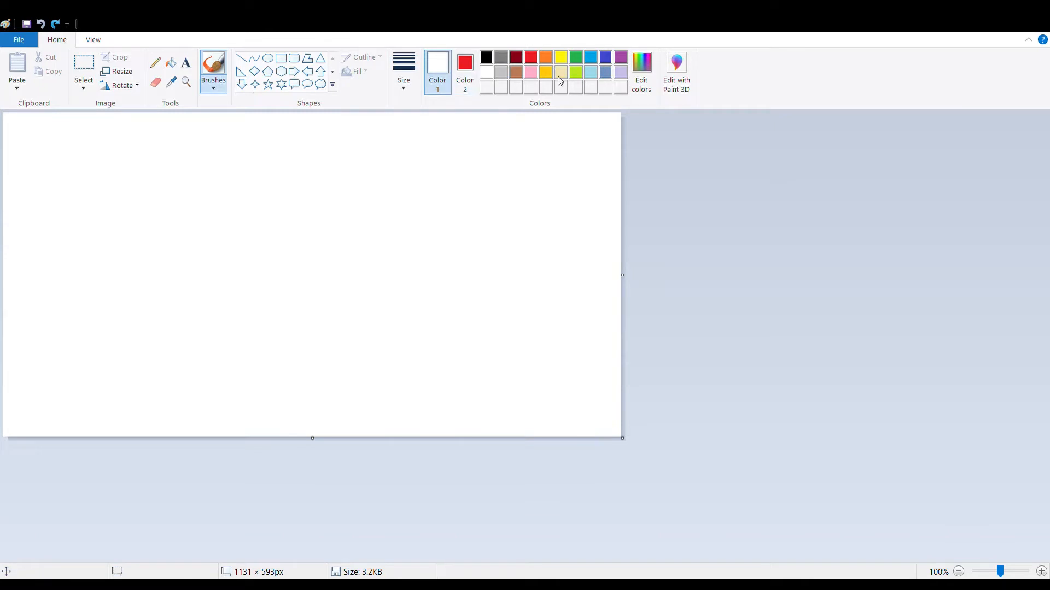
{"action": "left_click", "coordinate": [591, 58]}
{"action": "left_click", "coordinate": [133, 176]}
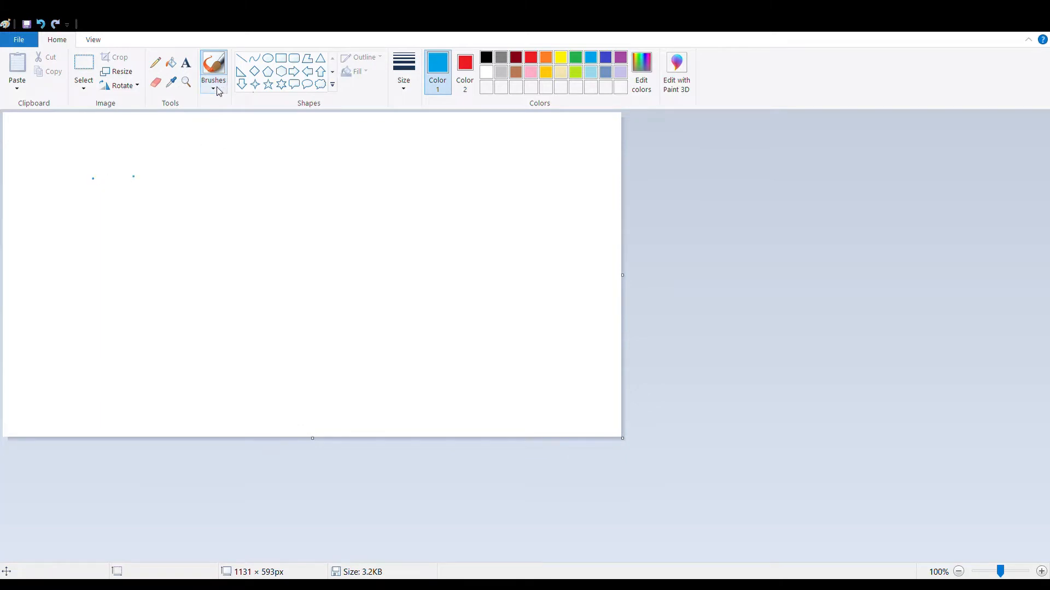
{"action": "left_click", "coordinate": [241, 141]}
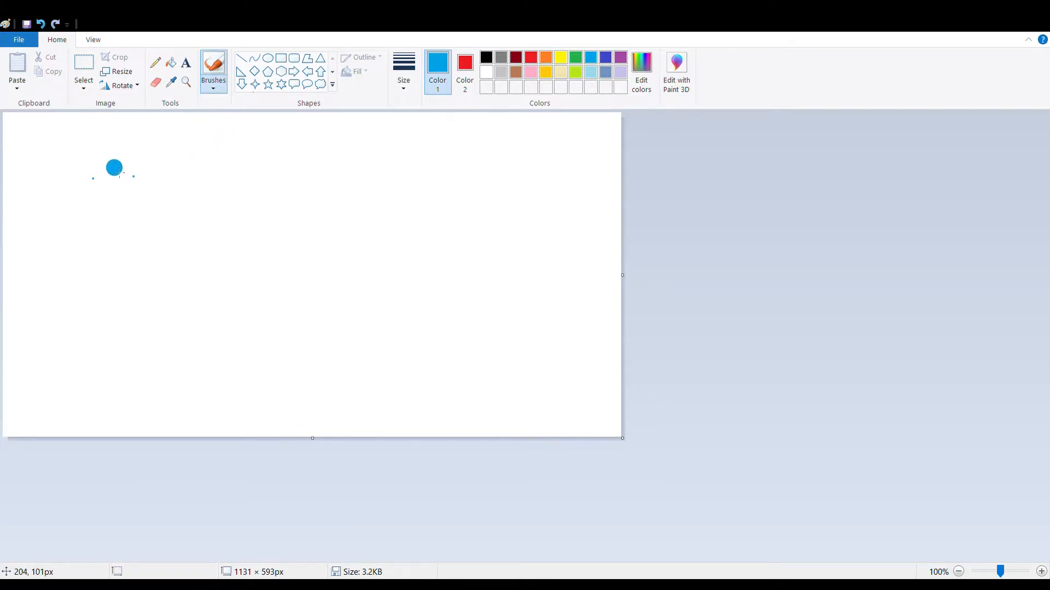
Try three thick blue zigzag strokes across the upper canvas and undo them.
{"action": "mouse_move", "coordinate": [122, 175]}
{"action": "left_mouse_down"}
{"action": "mouse_move", "coordinate": [175, 163]}
{"action": "mouse_move", "coordinate": [178, 201]}
{"action": "mouse_move", "coordinate": [234, 214]}
{"action": "left_mouse_up"}
{"action": "mouse_move", "coordinate": [263, 165]}
{"action": "left_mouse_down"}
{"action": "mouse_move", "coordinate": [304, 217]}
{"action": "mouse_move", "coordinate": [307, 249]}
{"action": "mouse_move", "coordinate": [350, 235]}
{"action": "left_mouse_up"}
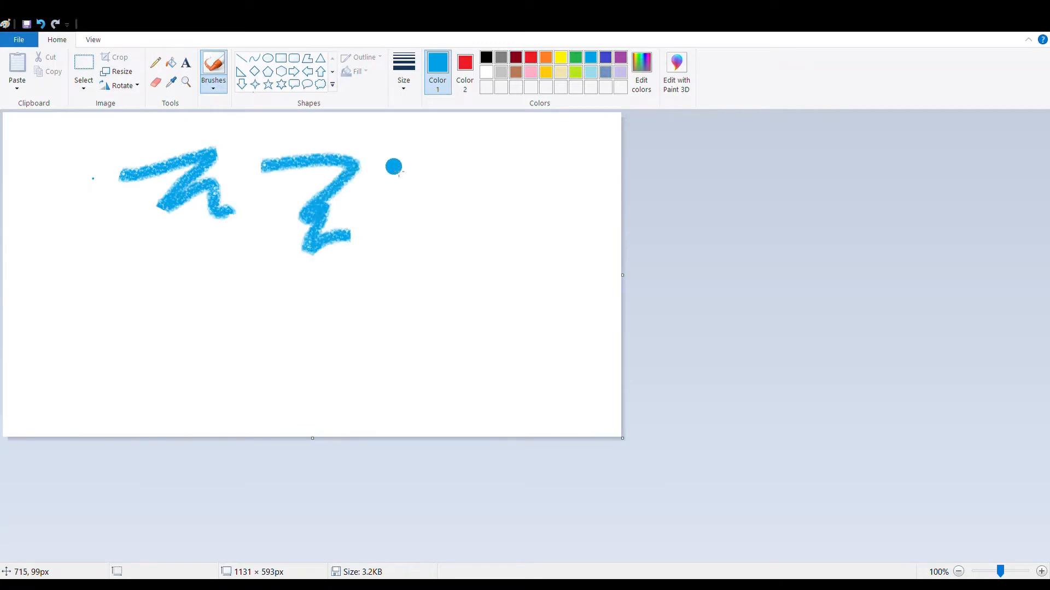
{"action": "mouse_move", "coordinate": [391, 164]}
{"action": "left_mouse_down"}
{"action": "mouse_move", "coordinate": [451, 202]}
{"action": "mouse_move", "coordinate": [439, 224]}
{"action": "mouse_move", "coordinate": [462, 228]}
{"action": "left_mouse_up"}
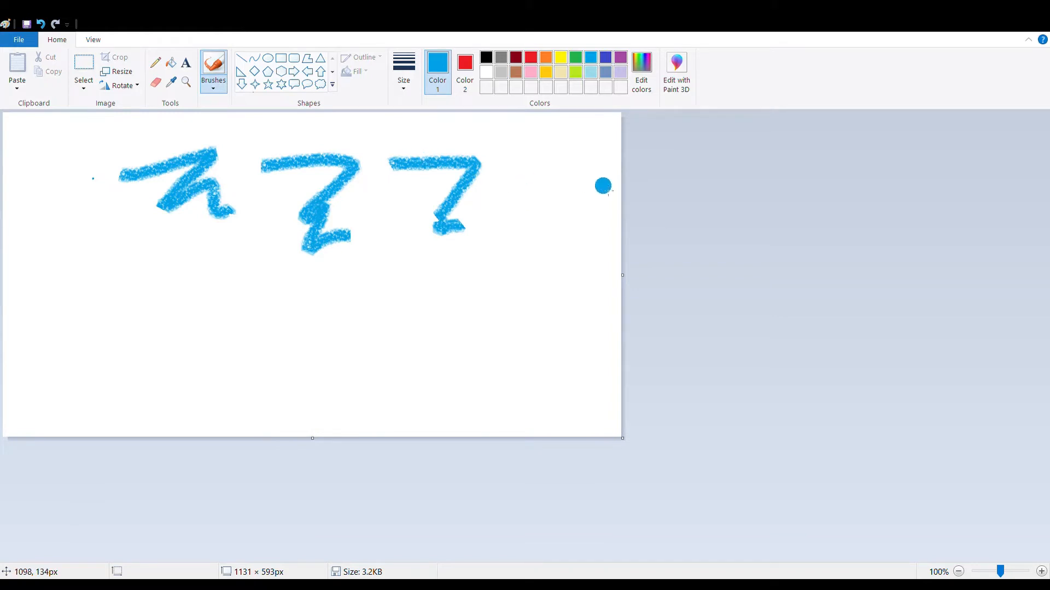
{"action": "key", "text": "ctrl+z"}
{"action": "key", "text": "ctrl+z"}
{"action": "key", "text": "ctrl+z"}
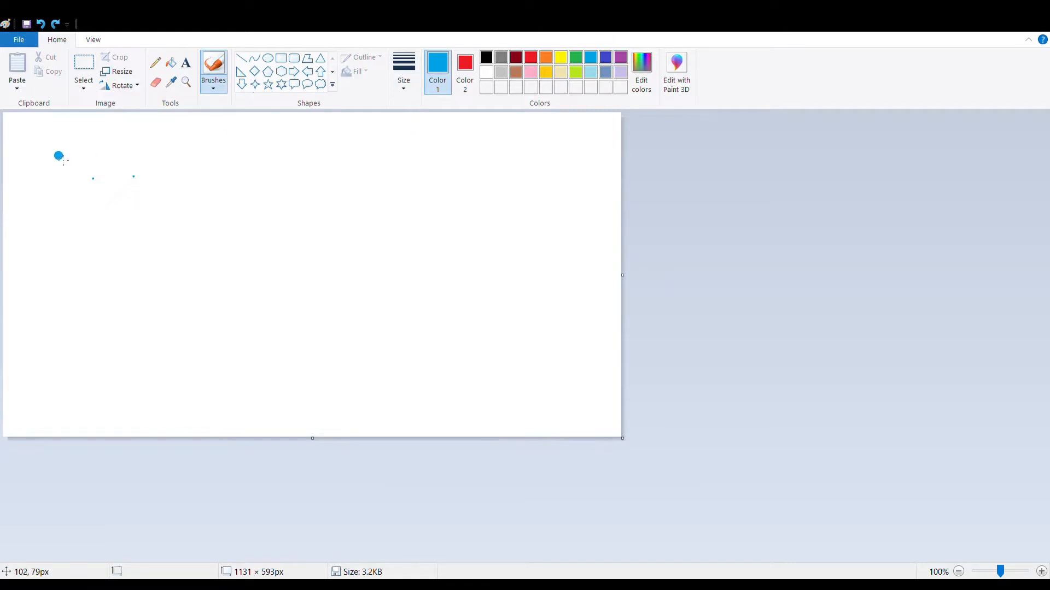
Draw three closed blue cloud outlines side by side along the upper part of the canvas.
{"action": "mouse_move", "coordinate": [57, 154]}
{"action": "left_mouse_down"}
{"action": "mouse_move", "coordinate": [81, 167]}
{"action": "mouse_move", "coordinate": [130, 167]}
{"action": "mouse_move", "coordinate": [162, 194]}
{"action": "mouse_move", "coordinate": [134, 217]}
{"action": "mouse_move", "coordinate": [125, 243]}
{"action": "mouse_move", "coordinate": [32, 223]}
{"action": "mouse_move", "coordinate": [22, 204]}
{"action": "mouse_move", "coordinate": [43, 181]}
{"action": "mouse_move", "coordinate": [31, 164]}
{"action": "mouse_move", "coordinate": [61, 152]}
{"action": "left_mouse_up"}
{"action": "mouse_move", "coordinate": [230, 154]}
{"action": "left_mouse_down"}
{"action": "mouse_move", "coordinate": [281, 169]}
{"action": "mouse_move", "coordinate": [325, 164]}
{"action": "mouse_move", "coordinate": [357, 207]}
{"action": "mouse_move", "coordinate": [335, 214]}
{"action": "mouse_move", "coordinate": [355, 237]}
{"action": "mouse_move", "coordinate": [294, 248]}
{"action": "mouse_move", "coordinate": [285, 225]}
{"action": "mouse_move", "coordinate": [266, 245]}
{"action": "mouse_move", "coordinate": [234, 233]}
{"action": "mouse_move", "coordinate": [232, 212]}
{"action": "mouse_move", "coordinate": [194, 193]}
{"action": "mouse_move", "coordinate": [201, 166]}
{"action": "mouse_move", "coordinate": [231, 154]}
{"action": "left_mouse_up"}
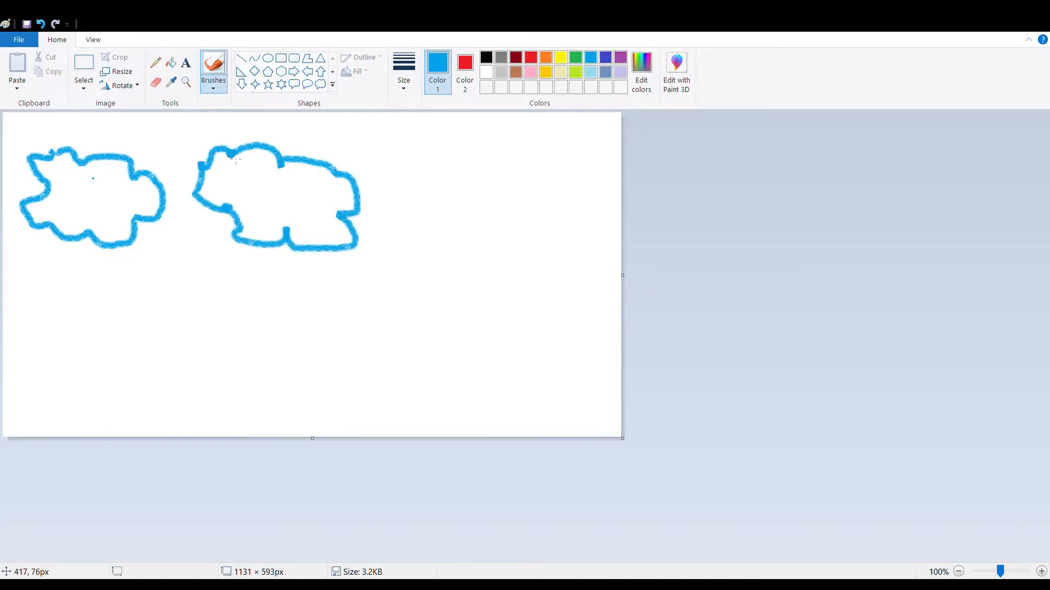
{"action": "mouse_move", "coordinate": [405, 160]}
{"action": "left_mouse_down"}
{"action": "mouse_move", "coordinate": [437, 148]}
{"action": "mouse_move", "coordinate": [455, 165]}
{"action": "mouse_move", "coordinate": [463, 146]}
{"action": "mouse_move", "coordinate": [507, 168]}
{"action": "mouse_move", "coordinate": [547, 166]}
{"action": "mouse_move", "coordinate": [556, 183]}
{"action": "mouse_move", "coordinate": [580, 187]}
{"action": "mouse_move", "coordinate": [588, 214]}
{"action": "mouse_move", "coordinate": [564, 247]}
{"action": "mouse_move", "coordinate": [534, 235]}
{"action": "mouse_move", "coordinate": [528, 258]}
{"action": "mouse_move", "coordinate": [487, 235]}
{"action": "mouse_move", "coordinate": [482, 254]}
{"action": "mouse_move", "coordinate": [441, 248]}
{"action": "mouse_move", "coordinate": [401, 218]}
{"action": "mouse_move", "coordinate": [409, 205]}
{"action": "mouse_move", "coordinate": [404, 159]}
{"action": "left_mouse_up"}
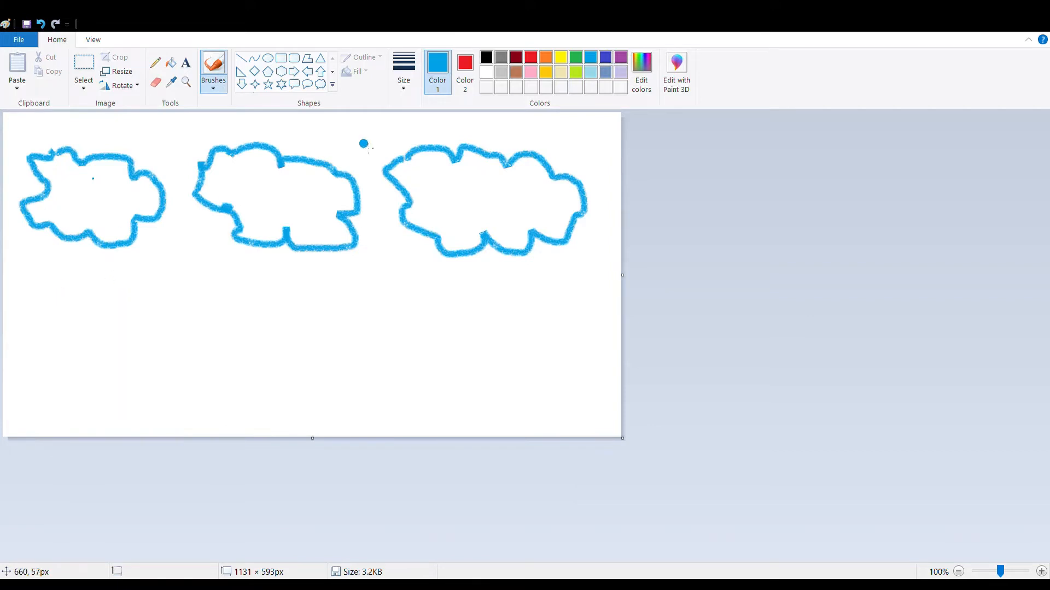
Draw short slanted blue raindrop strokes with a thinner brush beneath all three clouds.
{"action": "left_click", "coordinate": [221, 182]}
{"action": "left_click_drag", "start_coordinate": [86, 308], "coordinate": [65, 391]}
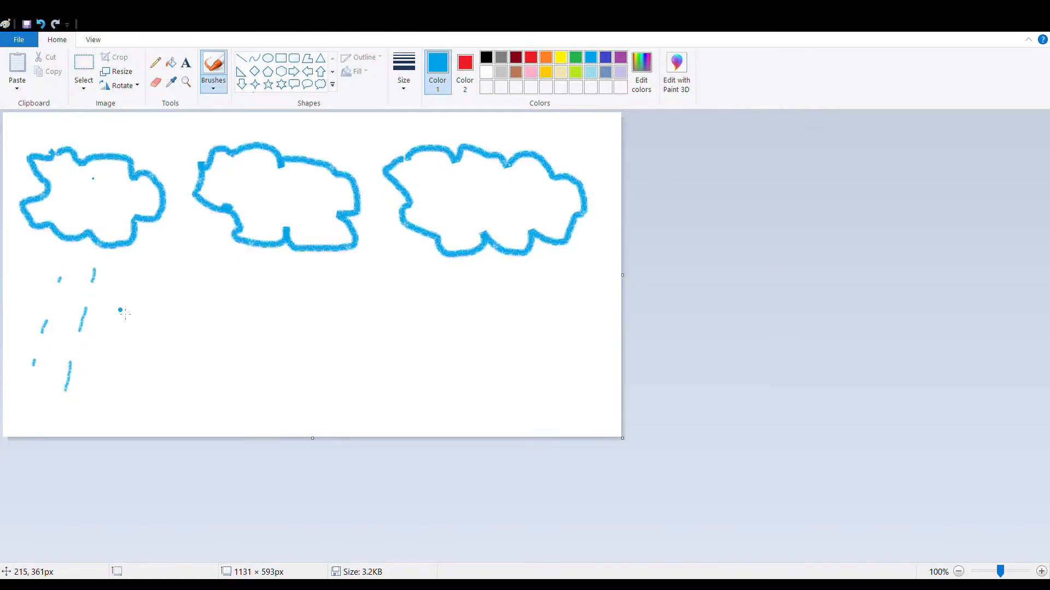
{"action": "left_click_drag", "start_coordinate": [136, 284], "coordinate": [100, 399]}
{"action": "left_click_drag", "start_coordinate": [236, 272], "coordinate": [207, 339]}
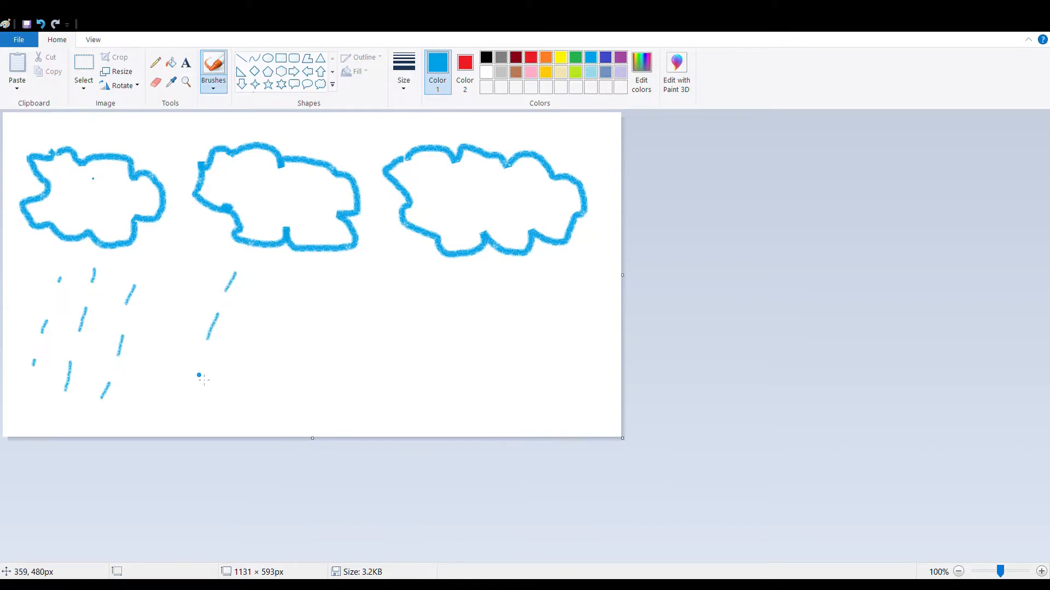
{"action": "left_click_drag", "start_coordinate": [199, 375], "coordinate": [184, 396]}
{"action": "left_click_drag", "start_coordinate": [284, 275], "coordinate": [270, 294]}
{"action": "left_click_drag", "start_coordinate": [255, 344], "coordinate": [247, 366]}
{"action": "left_click_drag", "start_coordinate": [239, 396], "coordinate": [235, 407]}
{"action": "left_click_drag", "start_coordinate": [329, 271], "coordinate": [303, 355]}
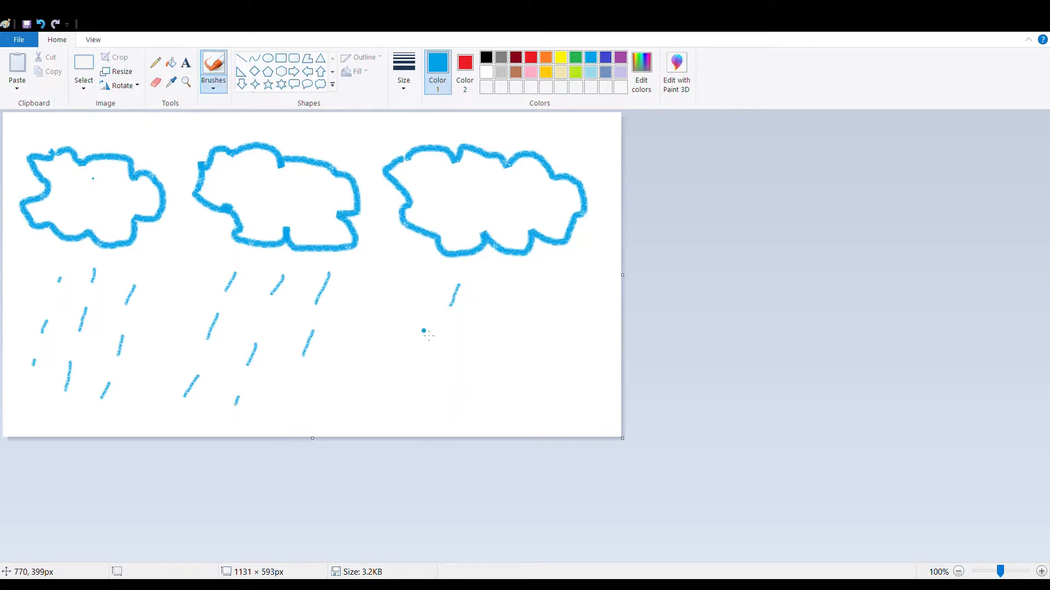
{"action": "left_click_drag", "start_coordinate": [421, 310], "coordinate": [408, 350]}
{"action": "left_click_drag", "start_coordinate": [384, 385], "coordinate": [383, 410]}
{"action": "left_click_drag", "start_coordinate": [509, 290], "coordinate": [499, 307]}
{"action": "left_click_drag", "start_coordinate": [471, 349], "coordinate": [454, 392]}
{"action": "left_click_drag", "start_coordinate": [509, 371], "coordinate": [501, 405]}
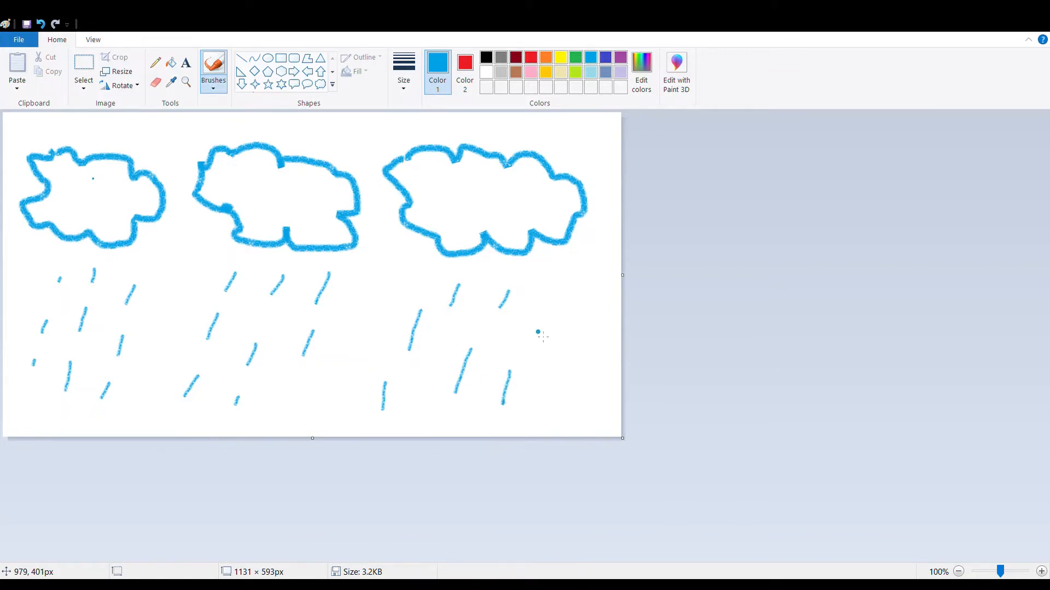
{"action": "left_click_drag", "start_coordinate": [538, 332], "coordinate": [536, 366]}
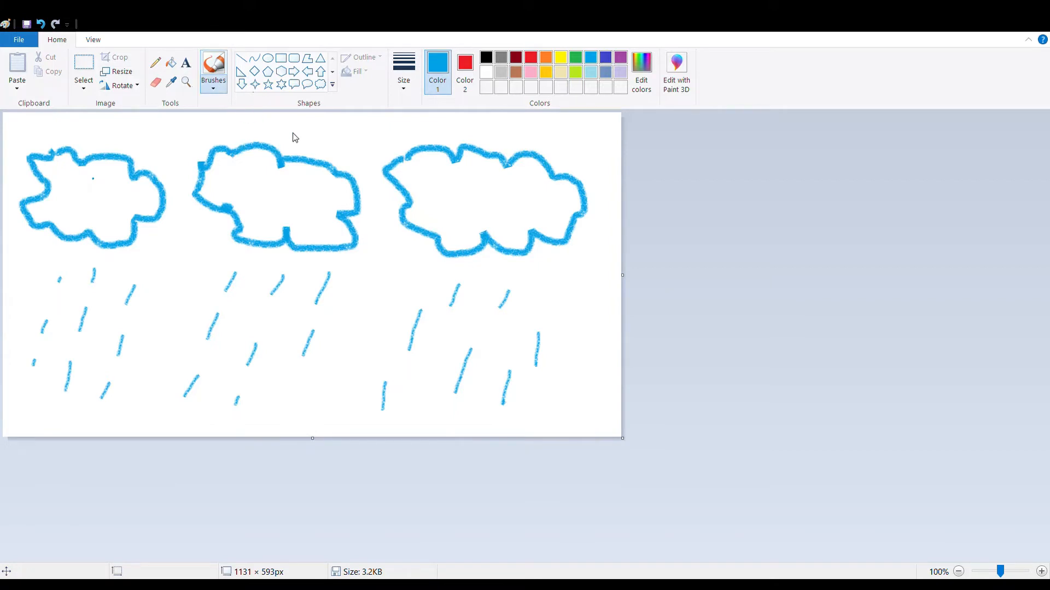
Paint a green tree at the canvas's right edge, with a curved trunk and a bumpy crown outline overlapping the third cloud.
{"action": "left_click", "coordinate": [293, 117]}
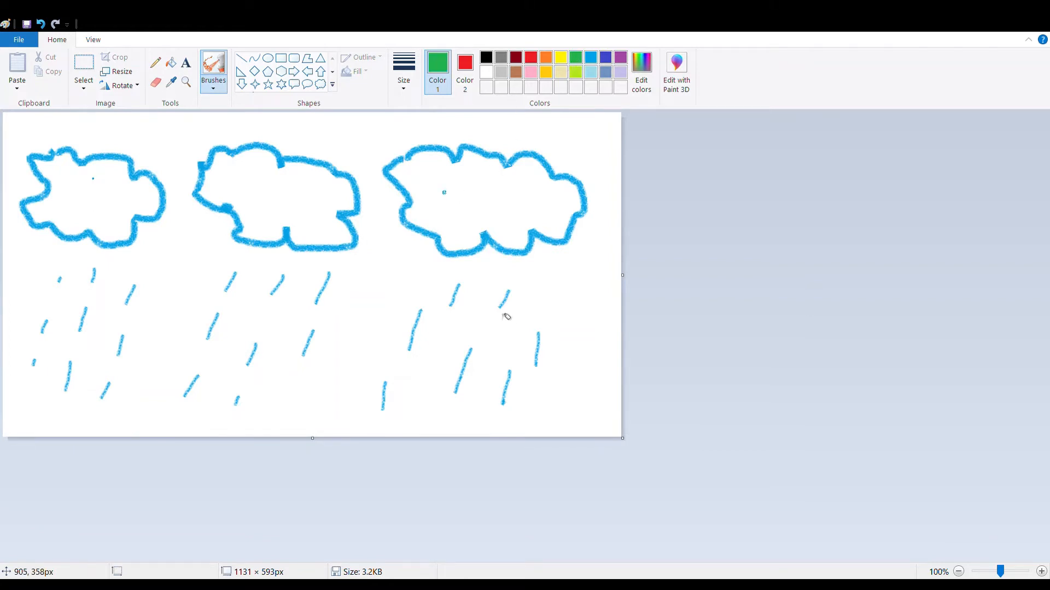
{"action": "mouse_move", "coordinate": [554, 305]}
{"action": "left_mouse_down"}
{"action": "mouse_move", "coordinate": [569, 377]}
{"action": "mouse_move", "coordinate": [533, 444]}
{"action": "left_mouse_up"}
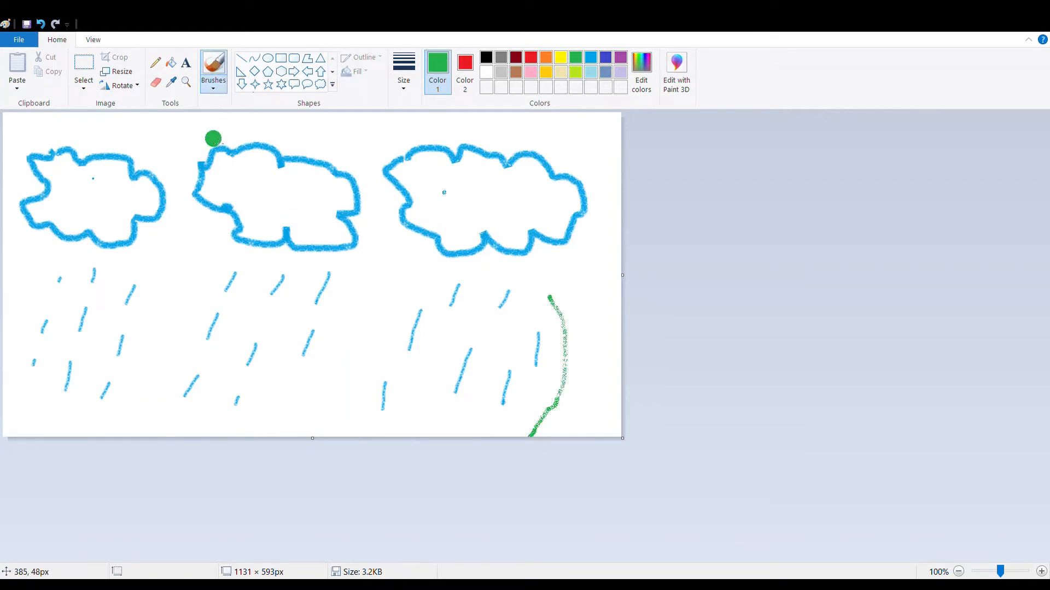
{"action": "mouse_move", "coordinate": [549, 299]}
{"action": "left_mouse_down"}
{"action": "mouse_move", "coordinate": [562, 355]}
{"action": "mouse_move", "coordinate": [556, 402]}
{"action": "mouse_move", "coordinate": [535, 438]}
{"action": "left_mouse_up"}
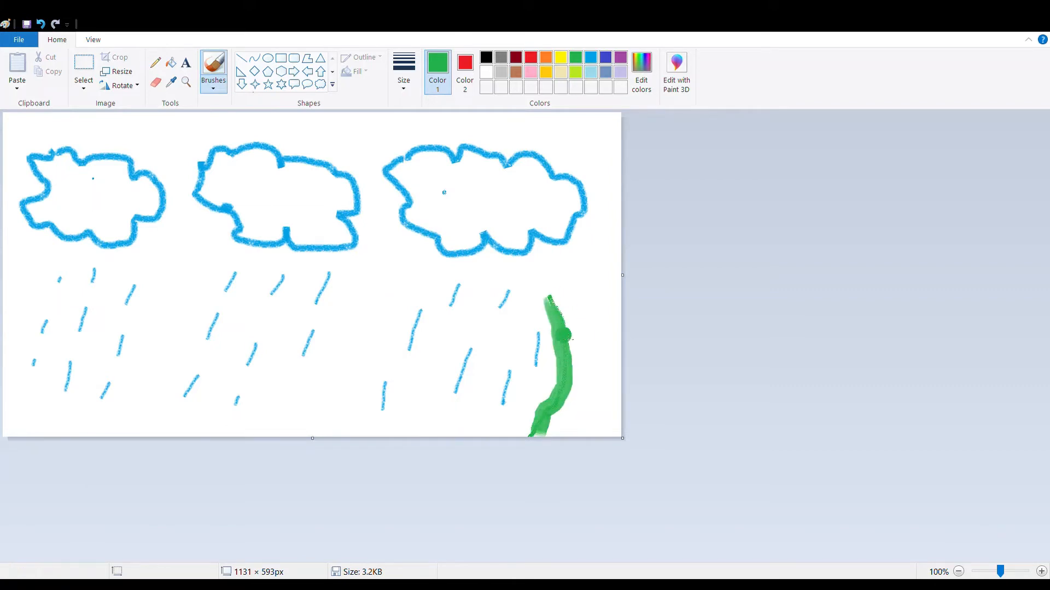
{"action": "mouse_move", "coordinate": [548, 340]}
{"action": "left_mouse_down"}
{"action": "mouse_move", "coordinate": [509, 347]}
{"action": "mouse_move", "coordinate": [495, 321]}
{"action": "mouse_move", "coordinate": [472, 336]}
{"action": "mouse_move", "coordinate": [442, 313]}
{"action": "mouse_move", "coordinate": [457, 287]}
{"action": "mouse_move", "coordinate": [474, 293]}
{"action": "mouse_move", "coordinate": [439, 255]}
{"action": "mouse_move", "coordinate": [469, 233]}
{"action": "mouse_move", "coordinate": [485, 237]}
{"action": "mouse_move", "coordinate": [540, 180]}
{"action": "mouse_move", "coordinate": [573, 211]}
{"action": "mouse_move", "coordinate": [619, 222]}
{"action": "mouse_move", "coordinate": [632, 260]}
{"action": "left_mouse_up"}
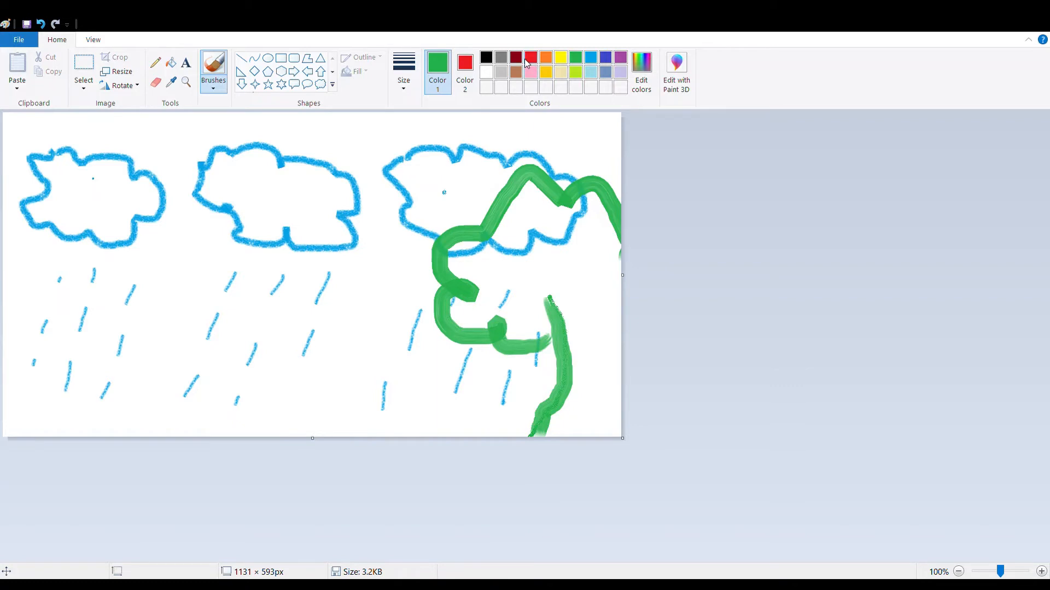
Paint over the tree's trunk with several vertical brown brush strokes.
{"action": "left_click", "coordinate": [516, 73]}
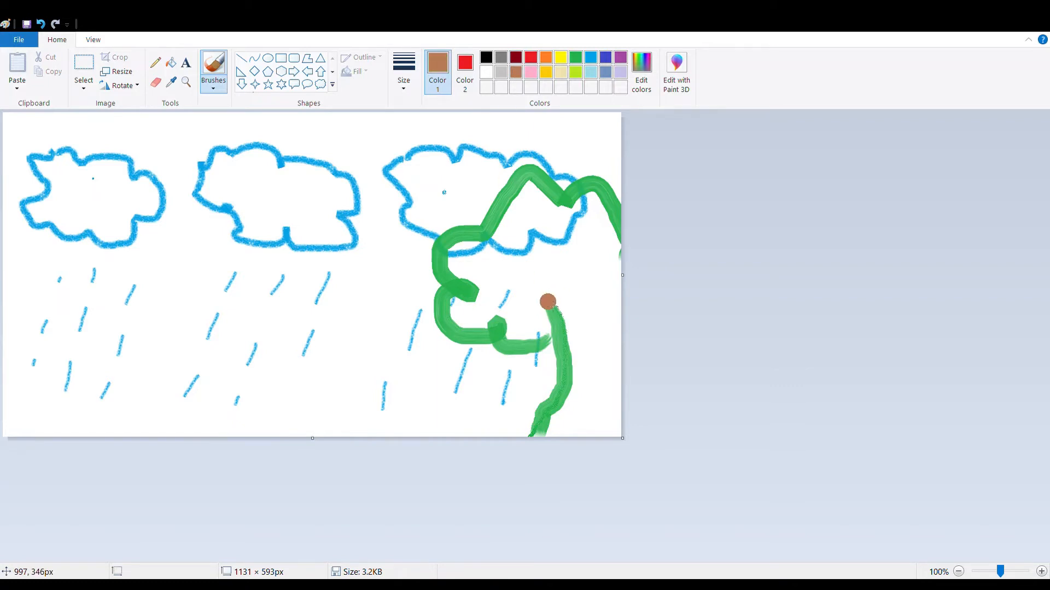
{"action": "mouse_move", "coordinate": [549, 301]}
{"action": "left_mouse_down"}
{"action": "mouse_move", "coordinate": [554, 389]}
{"action": "mouse_move", "coordinate": [550, 429]}
{"action": "left_mouse_up"}
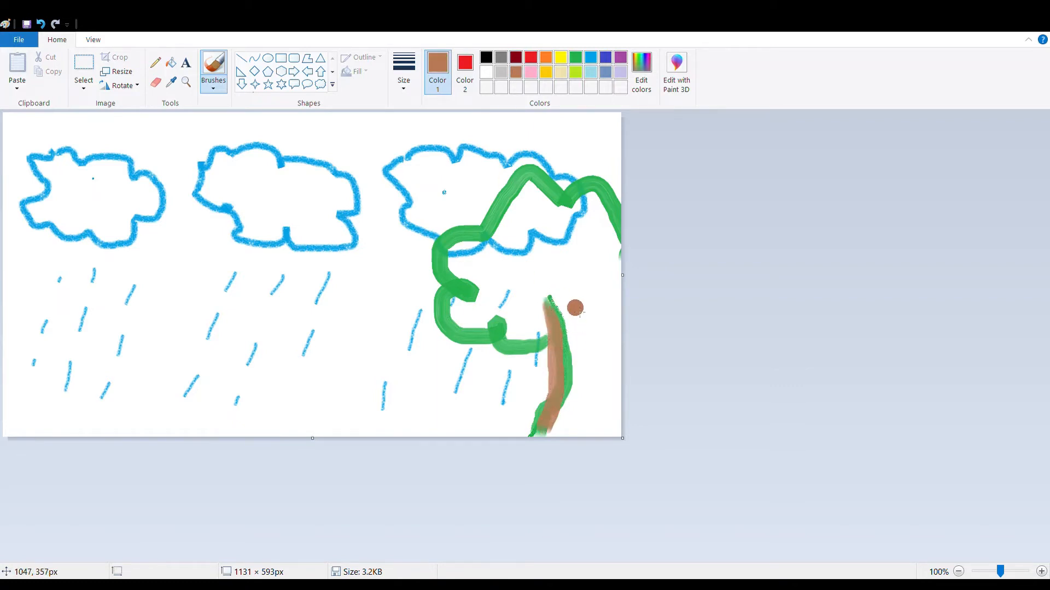
{"action": "left_click_drag", "start_coordinate": [562, 304], "coordinate": [565, 419]}
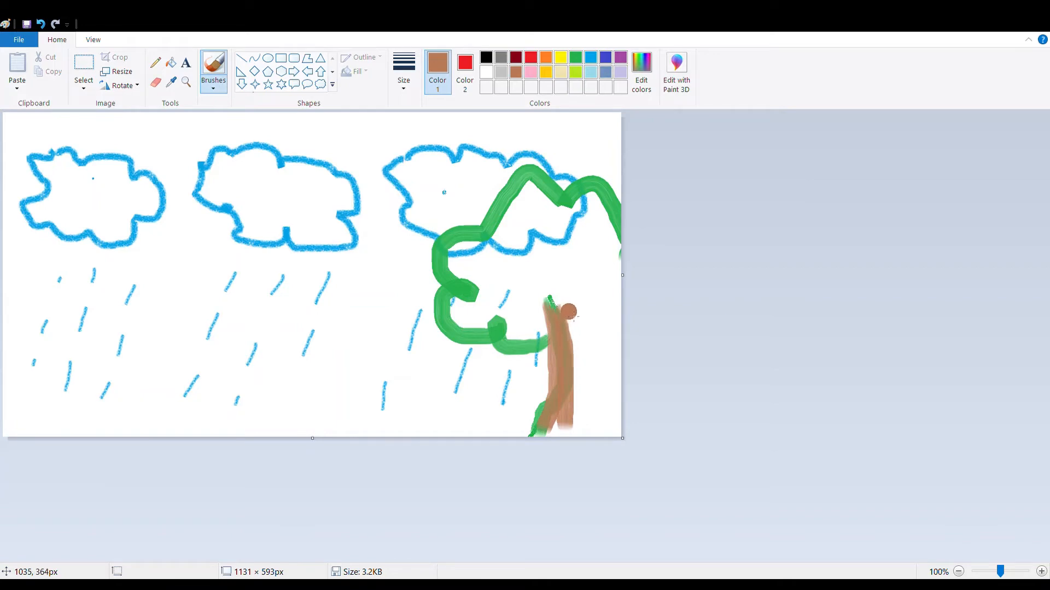
{"action": "left_click_drag", "start_coordinate": [571, 309], "coordinate": [570, 437]}
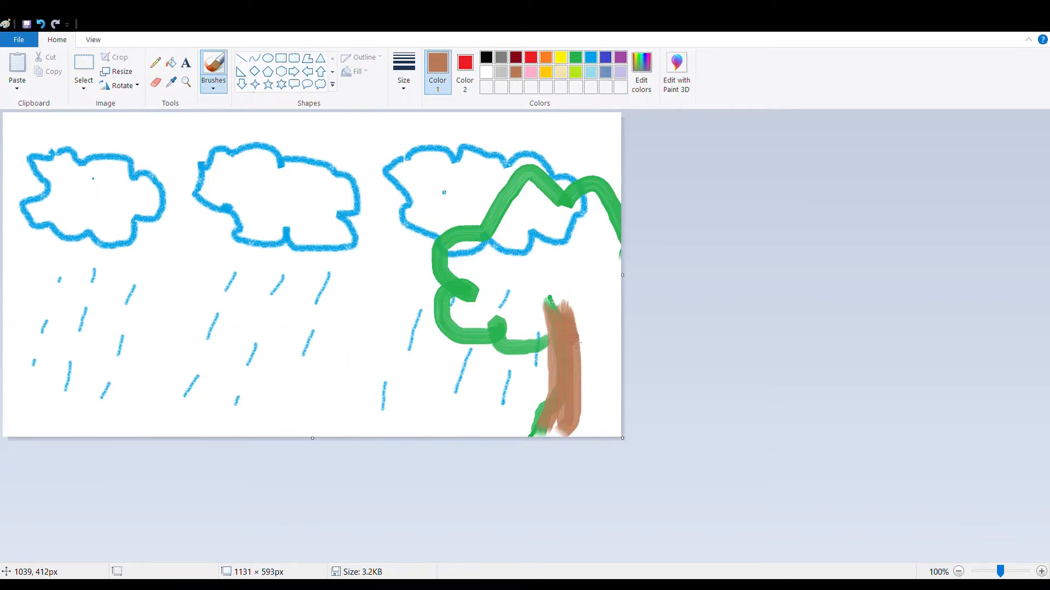
Widen the tree trunk to the canvas's right edge and fill it with solid brown brush strokes.
{"action": "left_click_drag", "start_coordinate": [575, 345], "coordinate": [586, 431]}
{"action": "mouse_move", "coordinate": [563, 295]}
{"action": "left_mouse_down"}
{"action": "mouse_move", "coordinate": [611, 304]}
{"action": "mouse_move", "coordinate": [615, 337]}
{"action": "mouse_move", "coordinate": [587, 328]}
{"action": "mouse_move", "coordinate": [615, 341]}
{"action": "mouse_move", "coordinate": [585, 350]}
{"action": "mouse_move", "coordinate": [624, 354]}
{"action": "mouse_move", "coordinate": [614, 426]}
{"action": "left_mouse_up"}
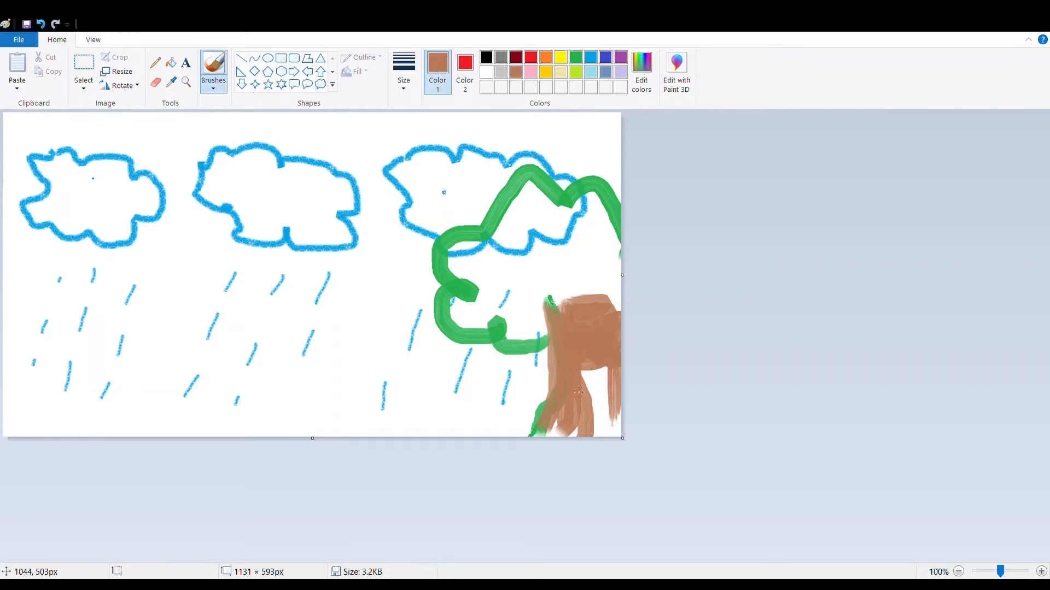
{"action": "mouse_move", "coordinate": [586, 372]}
{"action": "left_mouse_down"}
{"action": "mouse_move", "coordinate": [597, 428]}
{"action": "mouse_move", "coordinate": [592, 361]}
{"action": "mouse_move", "coordinate": [608, 400]}
{"action": "mouse_move", "coordinate": [608, 373]}
{"action": "mouse_move", "coordinate": [615, 433]}
{"action": "mouse_move", "coordinate": [562, 435]}
{"action": "mouse_move", "coordinate": [558, 424]}
{"action": "mouse_move", "coordinate": [548, 433]}
{"action": "mouse_move", "coordinate": [617, 433]}
{"action": "mouse_move", "coordinate": [599, 432]}
{"action": "mouse_move", "coordinate": [606, 417]}
{"action": "mouse_move", "coordinate": [609, 435]}
{"action": "mouse_move", "coordinate": [540, 434]}
{"action": "left_mouse_up"}
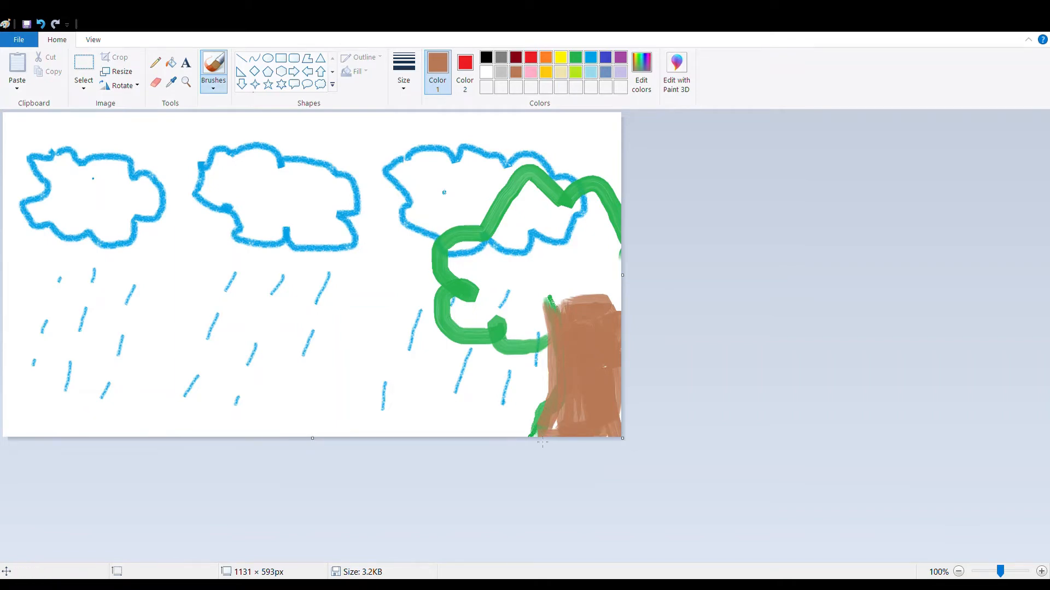
Fill the inside of the tree's crown with dense green brush strokes down to the trunk.
{"action": "left_click", "coordinate": [577, 57]}
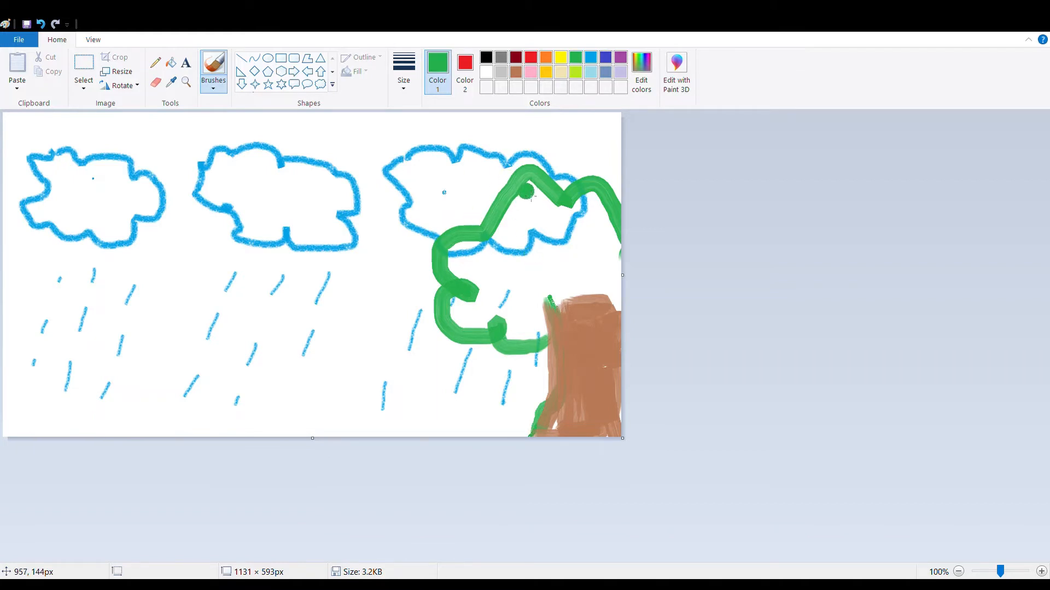
{"action": "mouse_move", "coordinate": [526, 191]}
{"action": "left_mouse_down"}
{"action": "mouse_move", "coordinate": [463, 256]}
{"action": "mouse_move", "coordinate": [480, 302]}
{"action": "mouse_move", "coordinate": [464, 313]}
{"action": "mouse_move", "coordinate": [498, 326]}
{"action": "mouse_move", "coordinate": [476, 328]}
{"action": "mouse_move", "coordinate": [533, 337]}
{"action": "mouse_move", "coordinate": [488, 296]}
{"action": "mouse_move", "coordinate": [479, 271]}
{"action": "mouse_move", "coordinate": [487, 256]}
{"action": "mouse_move", "coordinate": [473, 266]}
{"action": "mouse_move", "coordinate": [528, 194]}
{"action": "mouse_move", "coordinate": [502, 255]}
{"action": "mouse_move", "coordinate": [537, 205]}
{"action": "mouse_move", "coordinate": [532, 190]}
{"action": "mouse_move", "coordinate": [566, 201]}
{"action": "mouse_move", "coordinate": [555, 187]}
{"action": "mouse_move", "coordinate": [608, 214]}
{"action": "mouse_move", "coordinate": [599, 205]}
{"action": "mouse_move", "coordinate": [619, 288]}
{"action": "mouse_move", "coordinate": [610, 259]}
{"action": "mouse_move", "coordinate": [615, 301]}
{"action": "mouse_move", "coordinate": [550, 277]}
{"action": "mouse_move", "coordinate": [532, 255]}
{"action": "mouse_move", "coordinate": [511, 315]}
{"action": "mouse_move", "coordinate": [514, 287]}
{"action": "left_mouse_up"}
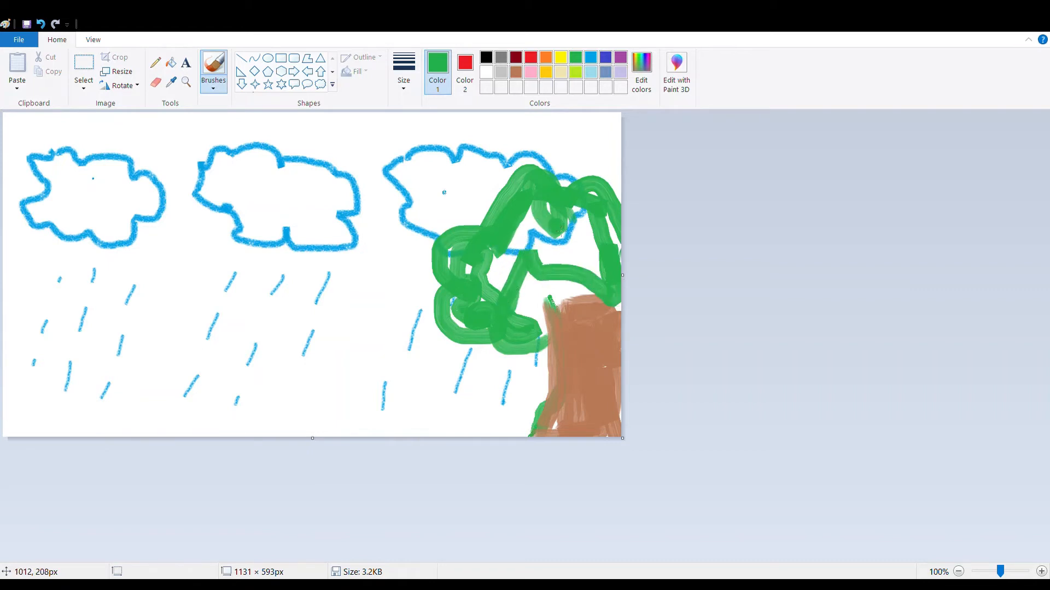
{"action": "mouse_move", "coordinate": [557, 229]}
{"action": "left_mouse_down"}
{"action": "mouse_move", "coordinate": [529, 229]}
{"action": "mouse_move", "coordinate": [556, 233]}
{"action": "mouse_move", "coordinate": [578, 260]}
{"action": "mouse_move", "coordinate": [601, 258]}
{"action": "mouse_move", "coordinate": [613, 240]}
{"action": "mouse_move", "coordinate": [574, 285]}
{"action": "mouse_move", "coordinate": [577, 269]}
{"action": "mouse_move", "coordinate": [598, 277]}
{"action": "mouse_move", "coordinate": [599, 254]}
{"action": "mouse_move", "coordinate": [558, 308]}
{"action": "mouse_move", "coordinate": [555, 294]}
{"action": "mouse_move", "coordinate": [530, 305]}
{"action": "mouse_move", "coordinate": [515, 291]}
{"action": "mouse_move", "coordinate": [550, 252]}
{"action": "mouse_move", "coordinate": [542, 233]}
{"action": "mouse_move", "coordinate": [512, 273]}
{"action": "mouse_move", "coordinate": [534, 241]}
{"action": "left_mouse_up"}
{"action": "mouse_move", "coordinate": [509, 294]}
{"action": "left_mouse_down"}
{"action": "mouse_move", "coordinate": [495, 267]}
{"action": "mouse_move", "coordinate": [546, 230]}
{"action": "mouse_move", "coordinate": [538, 220]}
{"action": "mouse_move", "coordinate": [553, 283]}
{"action": "mouse_move", "coordinate": [517, 293]}
{"action": "mouse_move", "coordinate": [576, 278]}
{"action": "mouse_move", "coordinate": [598, 226]}
{"action": "left_mouse_up"}
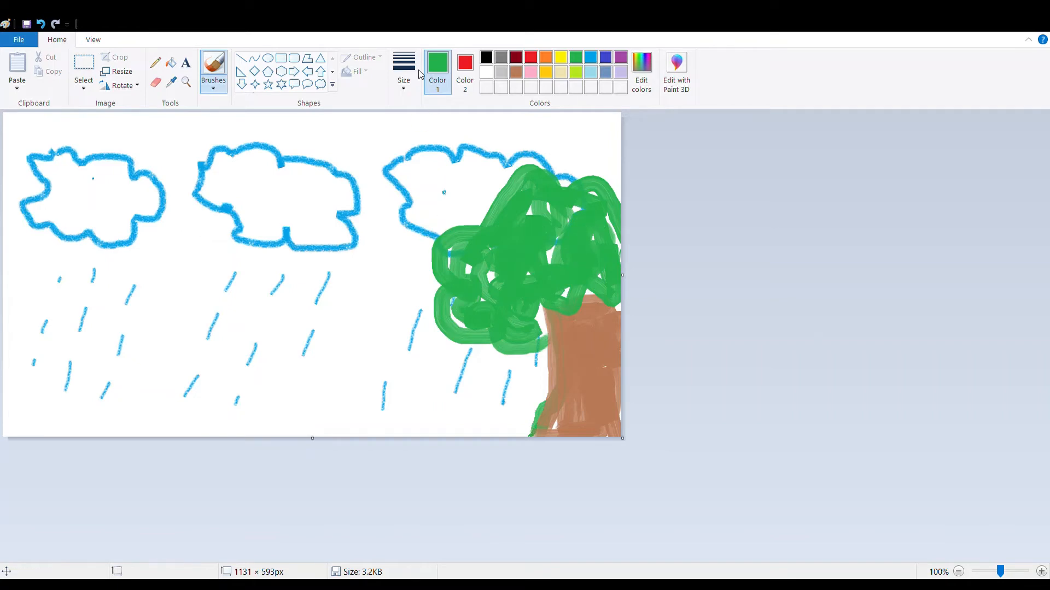
Draw three small black V-shaped birds with the Pencil in a row beneath the clouds.
{"action": "left_click", "coordinate": [158, 64]}
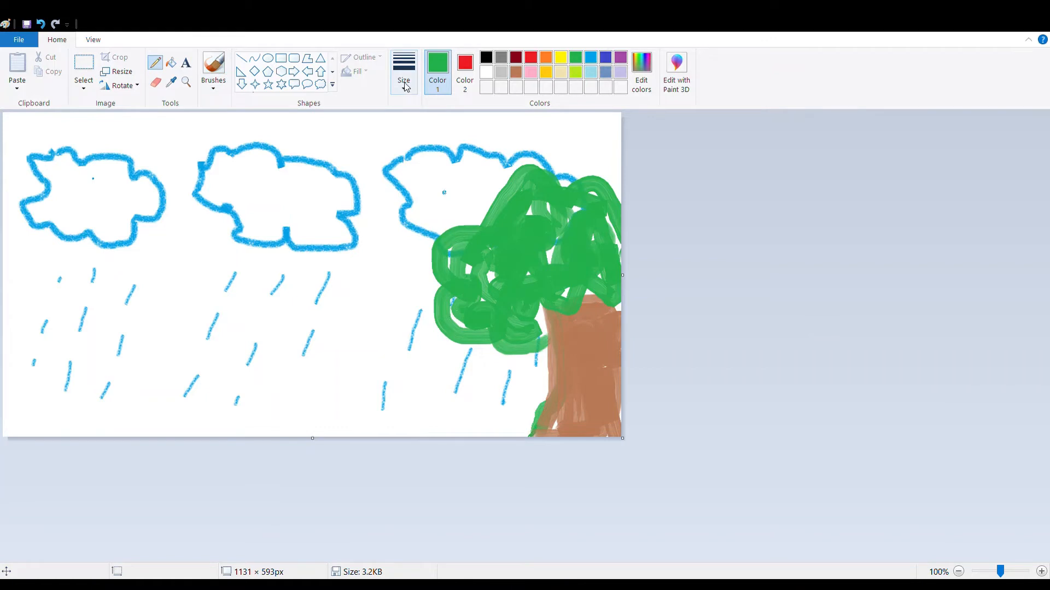
{"action": "left_click", "coordinate": [487, 58]}
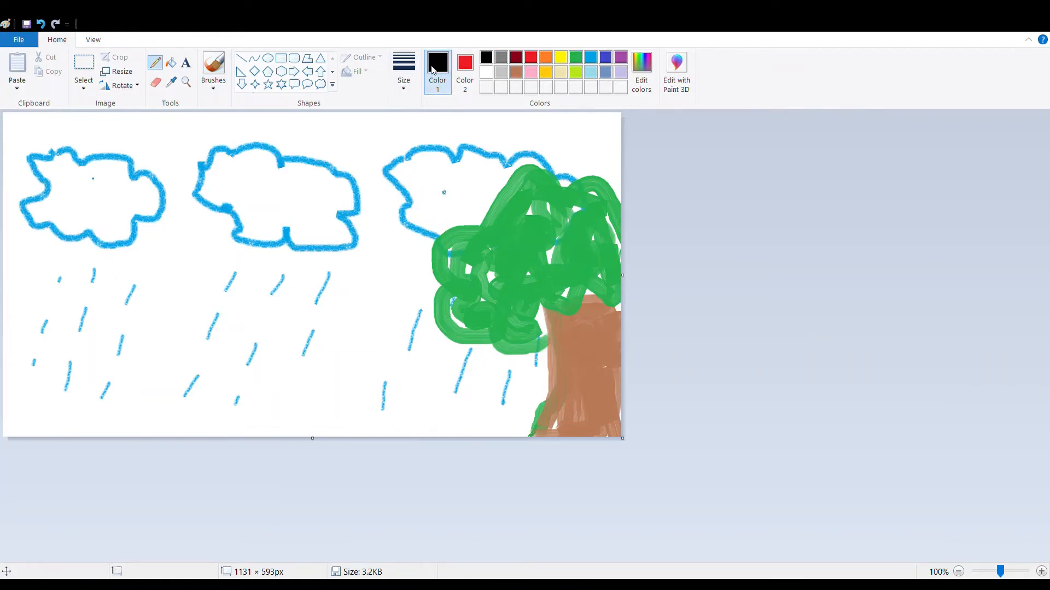
{"action": "mouse_move", "coordinate": [75, 271]}
{"action": "left_mouse_down"}
{"action": "mouse_move", "coordinate": [86, 292]}
{"action": "mouse_move", "coordinate": [110, 279]}
{"action": "left_mouse_up"}
{"action": "mouse_move", "coordinate": [172, 268]}
{"action": "left_mouse_down"}
{"action": "mouse_move", "coordinate": [194, 282]}
{"action": "mouse_move", "coordinate": [214, 266]}
{"action": "left_mouse_up"}
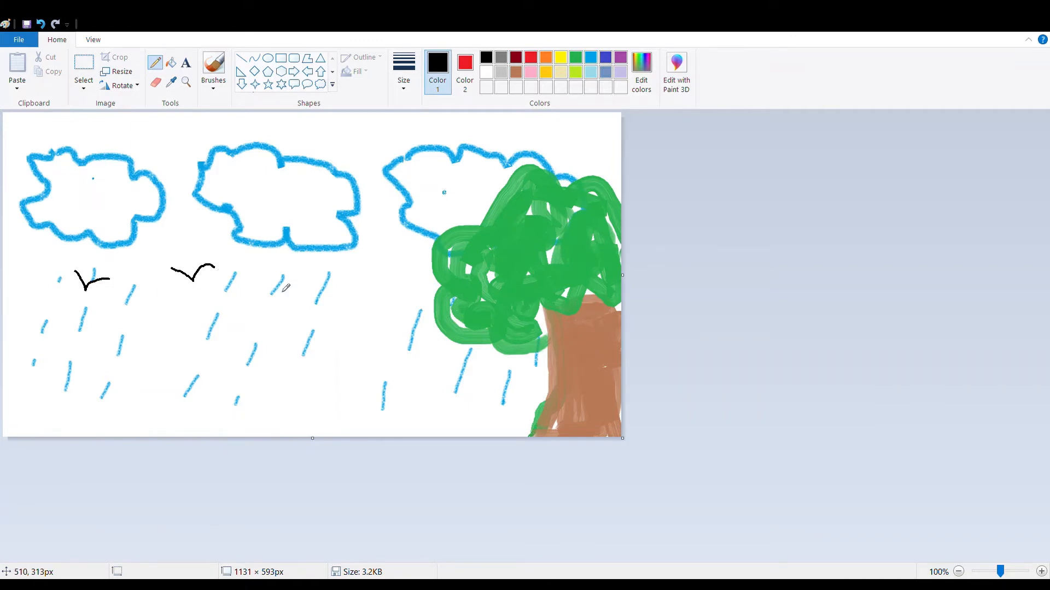
{"action": "mouse_move", "coordinate": [349, 286]}
{"action": "left_mouse_down"}
{"action": "mouse_move", "coordinate": [363, 303]}
{"action": "mouse_move", "coordinate": [395, 286]}
{"action": "left_mouse_up"}
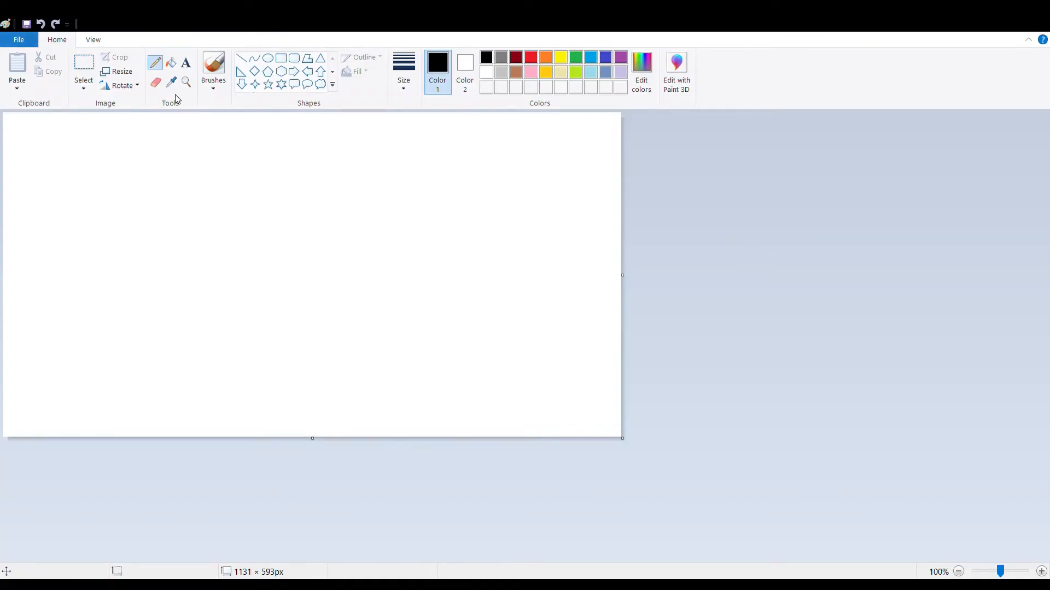
On the blank canvas, draw a black rectangle about 268 × 170 px and a hexagon about 148 × 171 px beside it.
{"action": "left_click", "coordinate": [282, 60]}
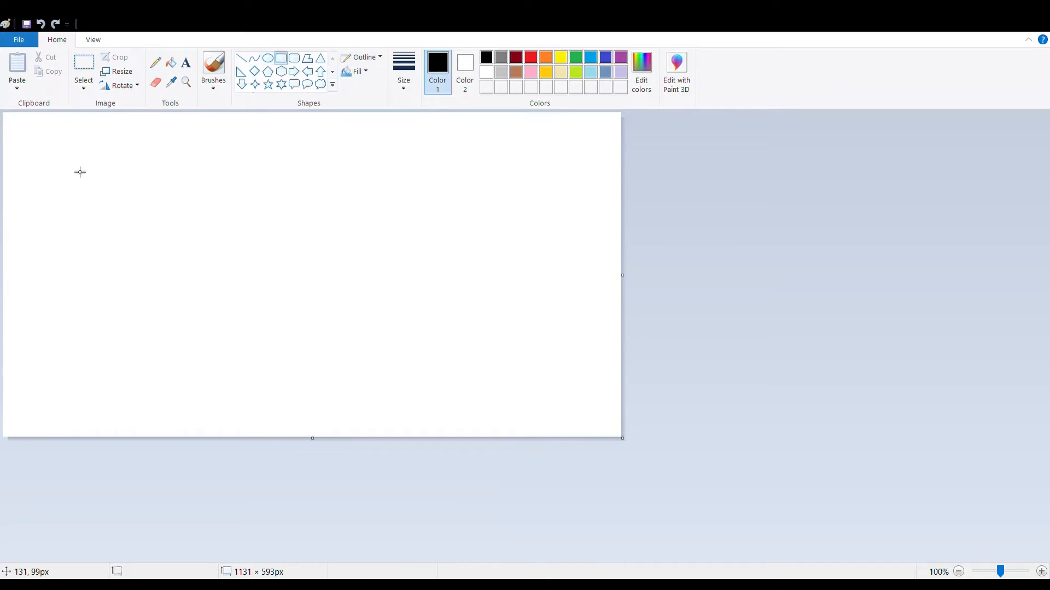
{"action": "left_click_drag", "start_coordinate": [57, 155], "coordinate": [205, 249]}
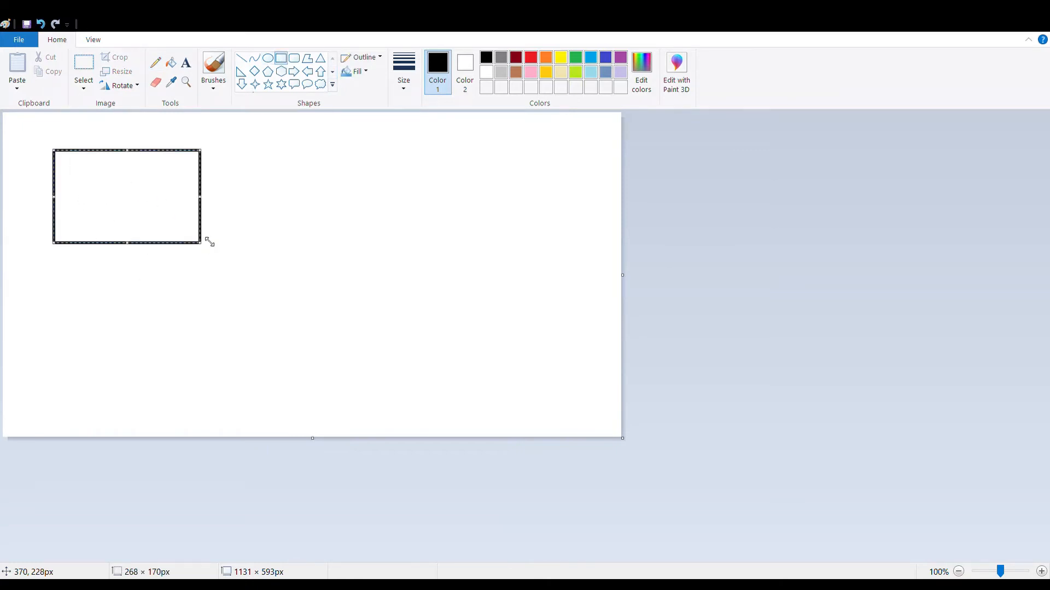
{"action": "left_click", "coordinate": [247, 231]}
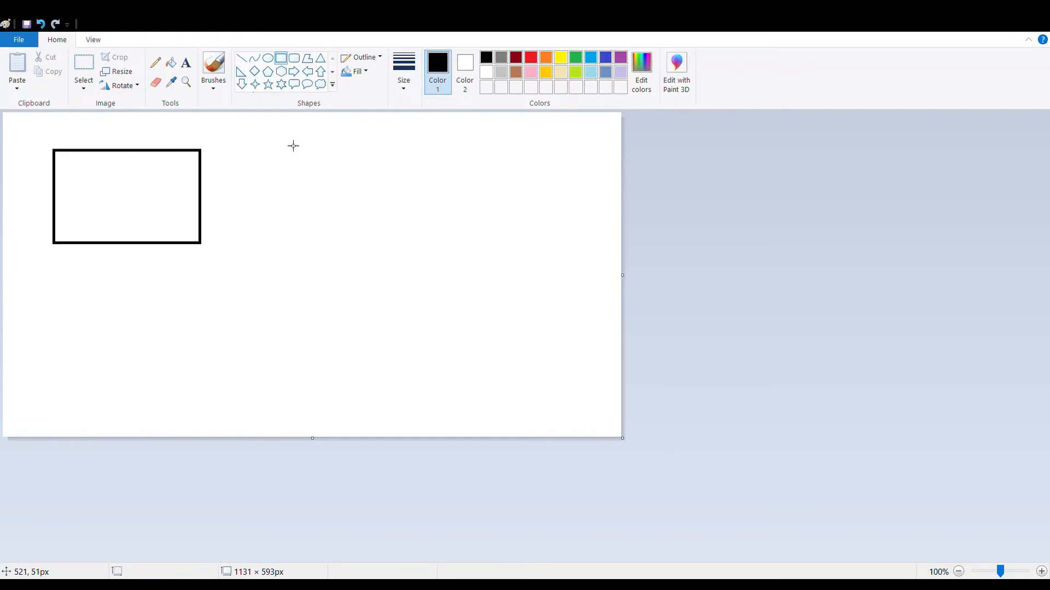
{"action": "left_click", "coordinate": [281, 72]}
{"action": "left_click_drag", "start_coordinate": [255, 153], "coordinate": [335, 247]}
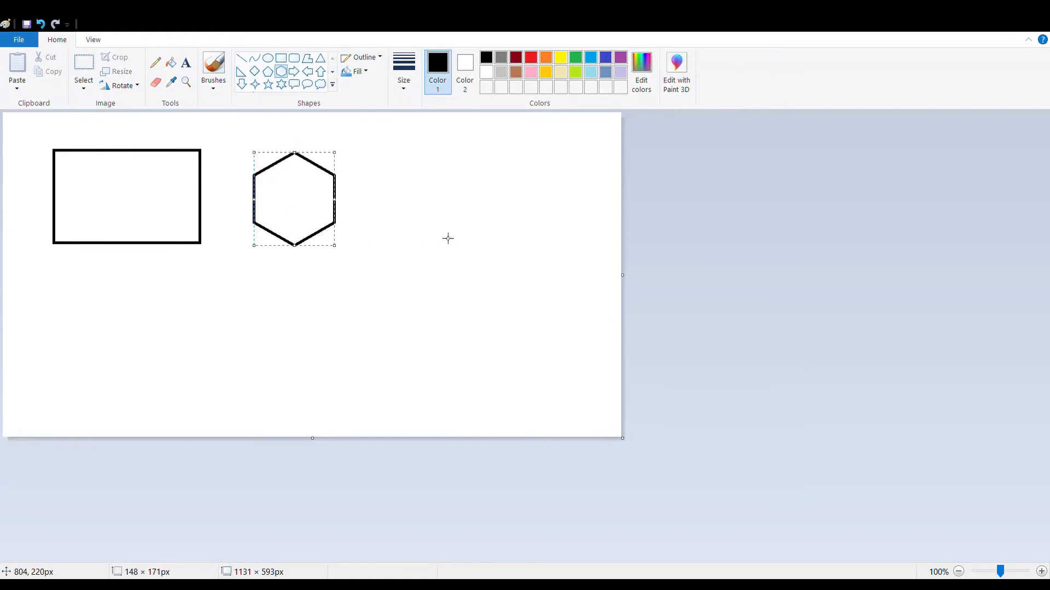
{"action": "left_click", "coordinate": [448, 237]}
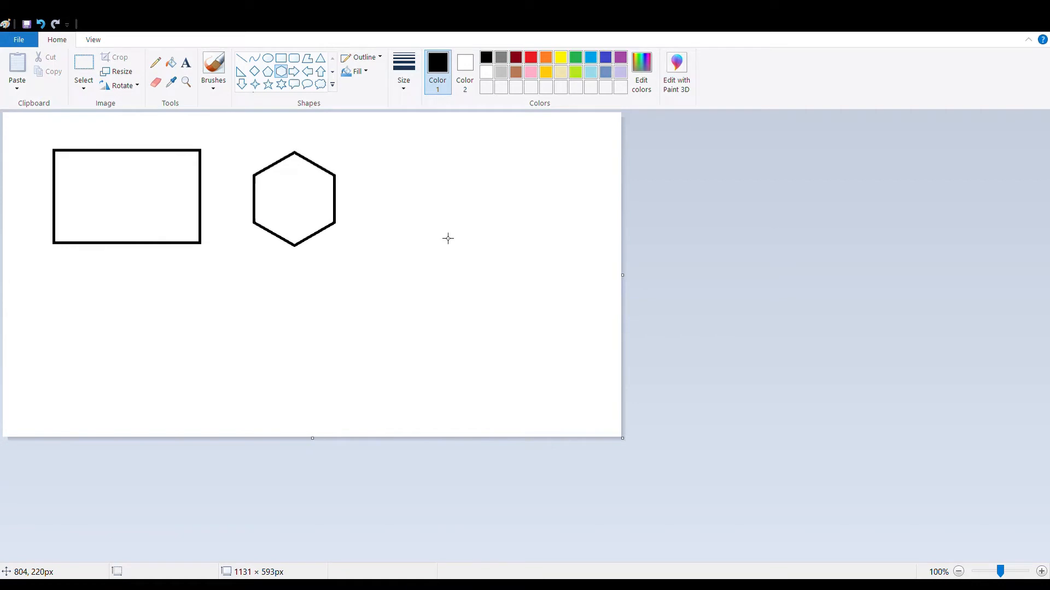
Draw a six-point star about 221 × 218 px right of the hexagon and an oval callout about 314 × 198 px below.
{"action": "left_click", "coordinate": [282, 85]}
{"action": "left_click_drag", "start_coordinate": [408, 158], "coordinate": [526, 277]}
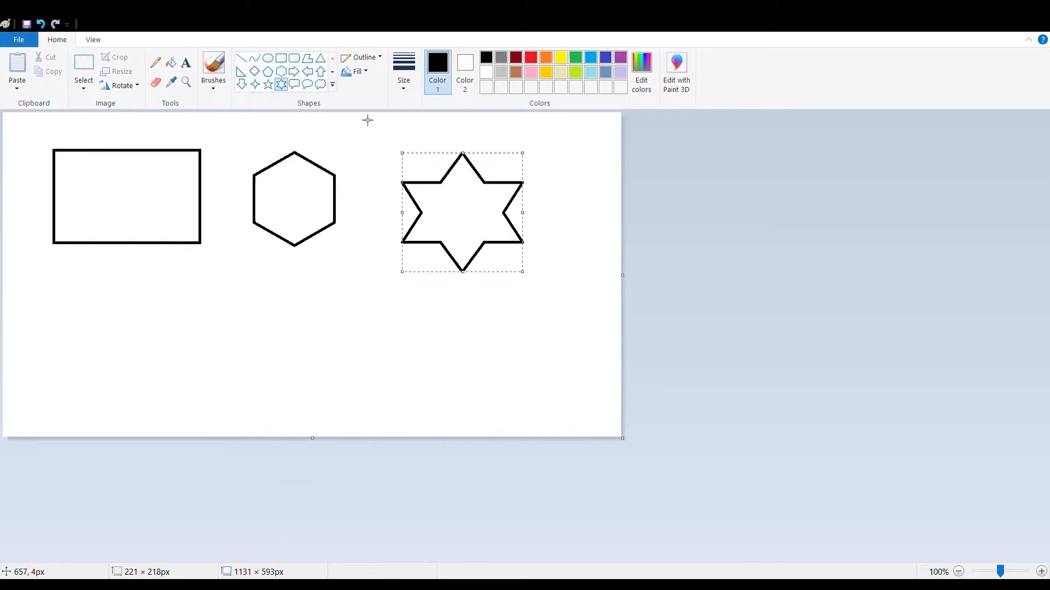
{"action": "left_click", "coordinate": [307, 85]}
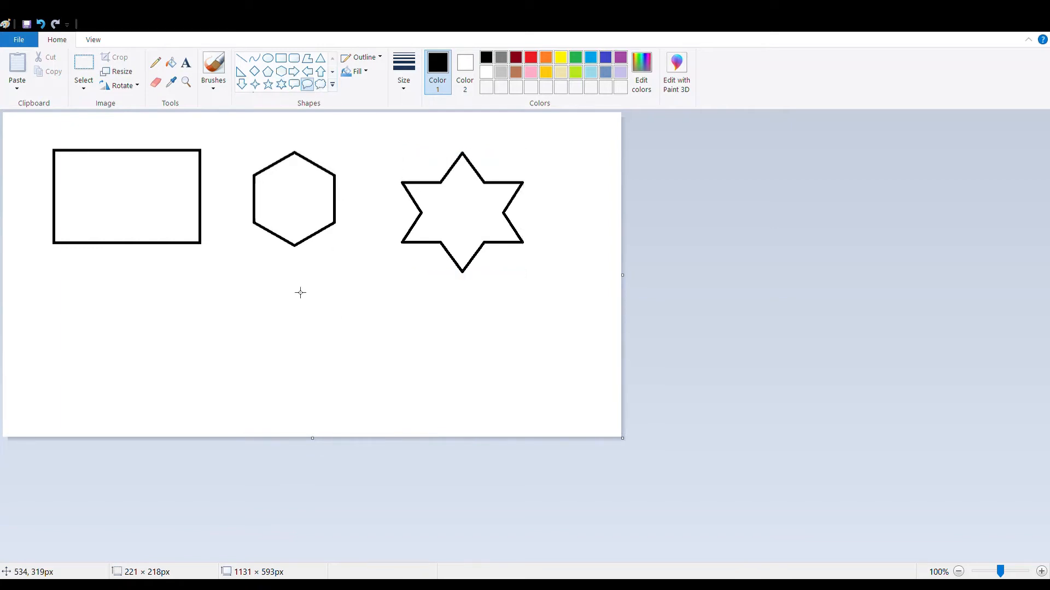
{"action": "left_click_drag", "start_coordinate": [294, 287], "coordinate": [465, 394]}
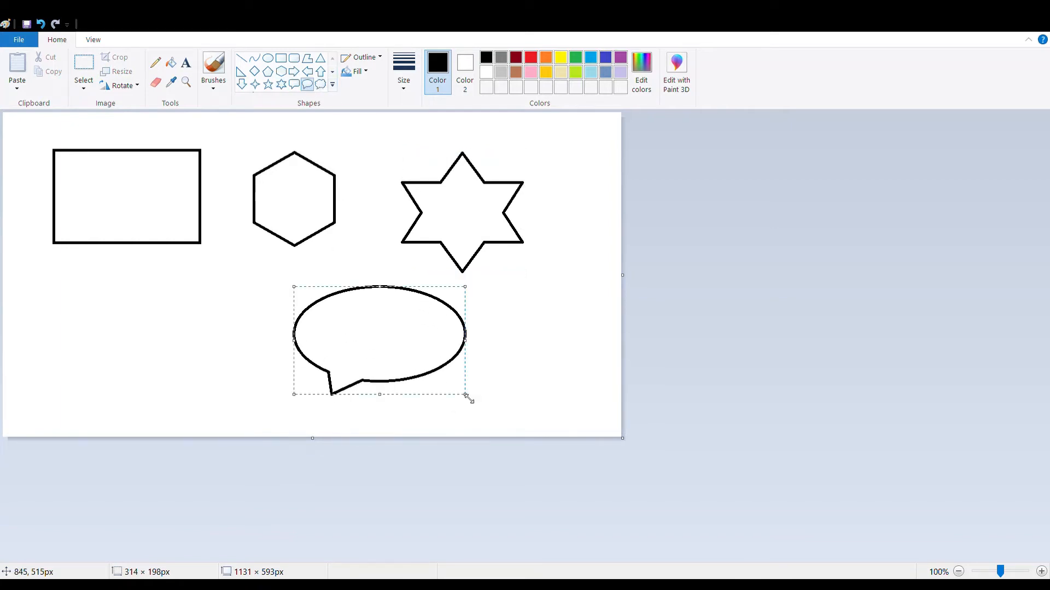
{"action": "left_click", "coordinate": [334, 400]}
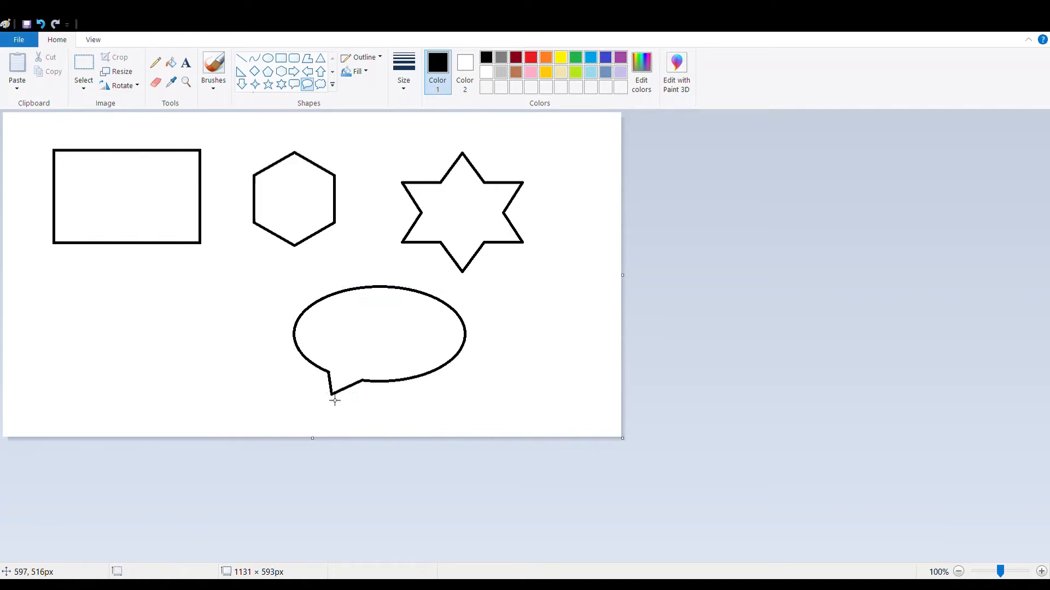
Draw a cloud callout about 271 × 219 px left of the oval callout and a down arrow right of it.
{"action": "left_click", "coordinate": [320, 84]}
{"action": "left_click_drag", "start_coordinate": [108, 292], "coordinate": [263, 416]}
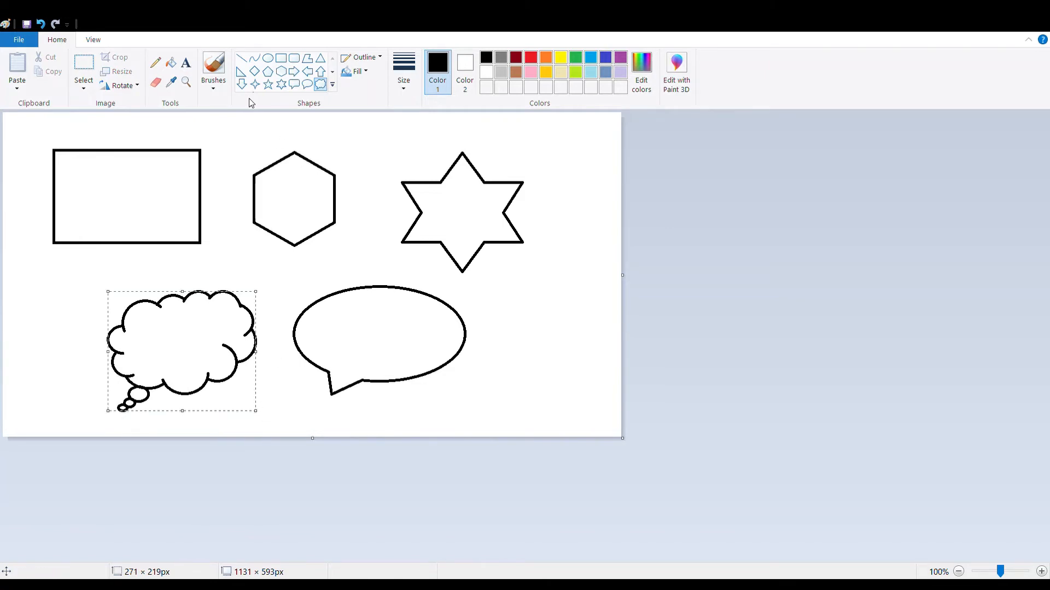
{"action": "left_click", "coordinate": [241, 84]}
{"action": "left_click_drag", "start_coordinate": [529, 258], "coordinate": [601, 386]}
{"action": "left_click", "coordinate": [707, 369]}
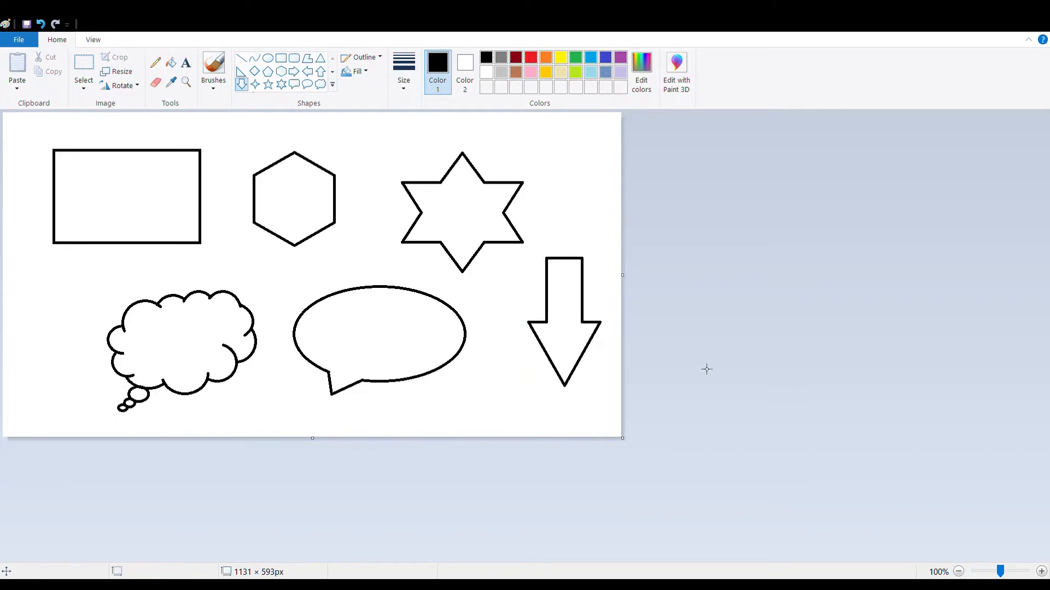
Enlarge the canvas to about 1902 × 804 px and draw a triangle about 232 × 197 px in the added space.
{"action": "left_click_drag", "start_coordinate": [626, 446], "coordinate": [1044, 556]}
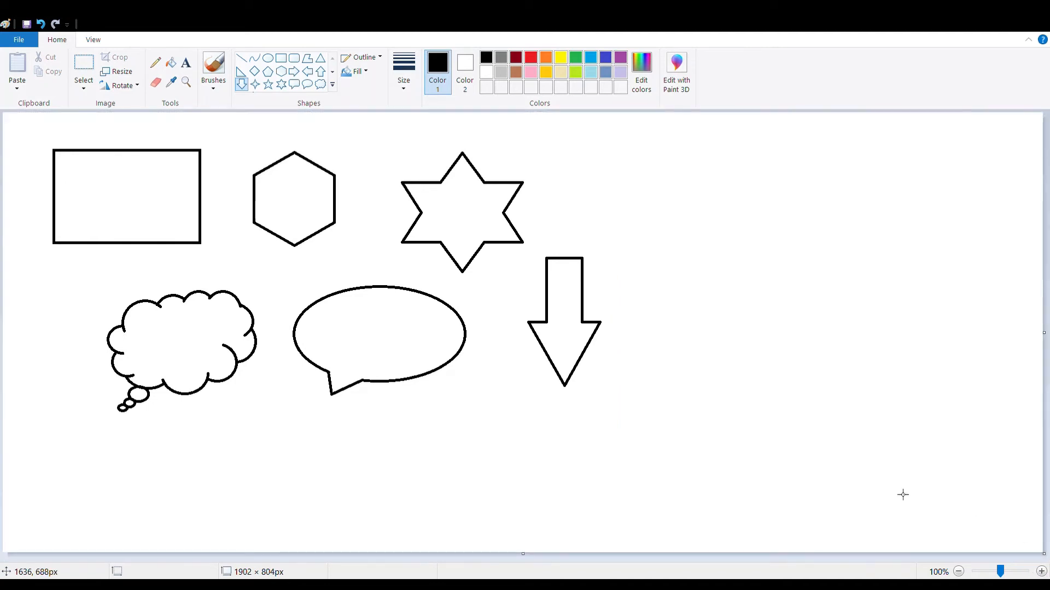
{"action": "left_click", "coordinate": [320, 58]}
{"action": "left_click_drag", "start_coordinate": [653, 159], "coordinate": [781, 267]}
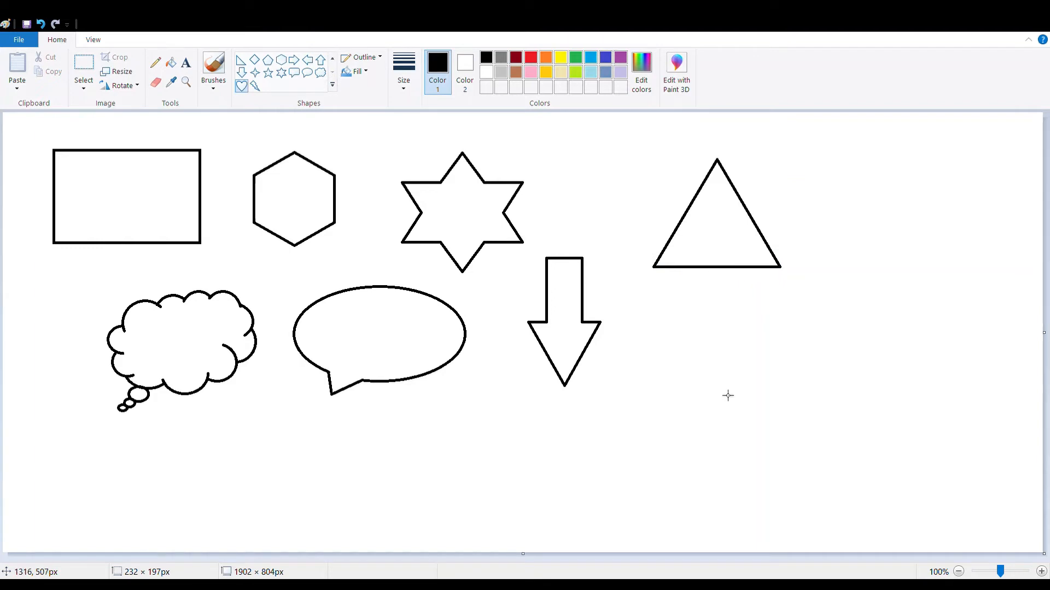
Draw a heart about 376 × 330 px below the triangle, trying several outline colours and finishing with red.
{"action": "left_click_drag", "start_coordinate": [691, 319], "coordinate": [896, 499]}
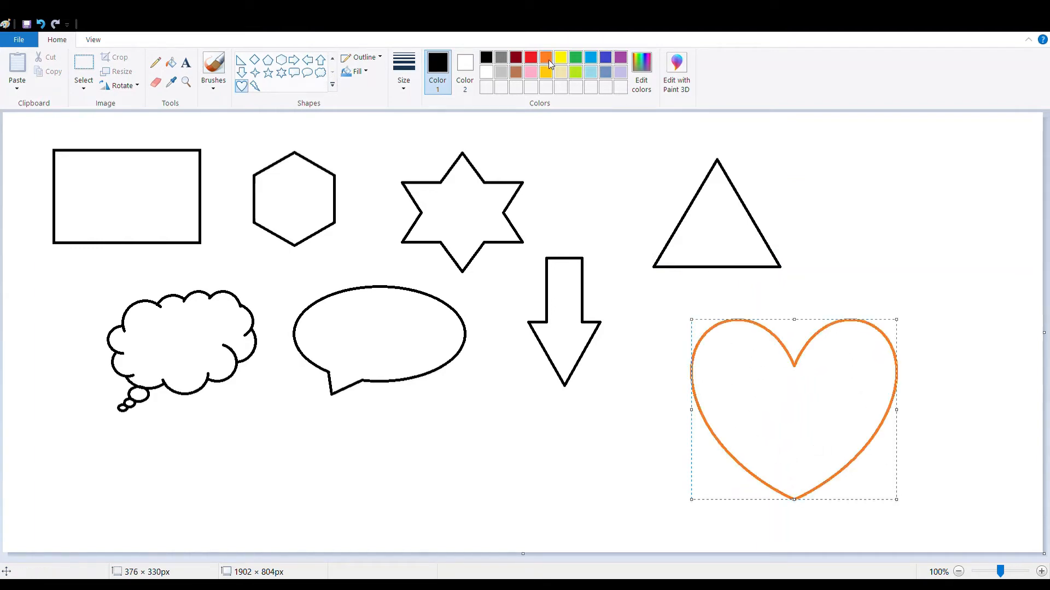
{"action": "left_click", "coordinate": [531, 57]}
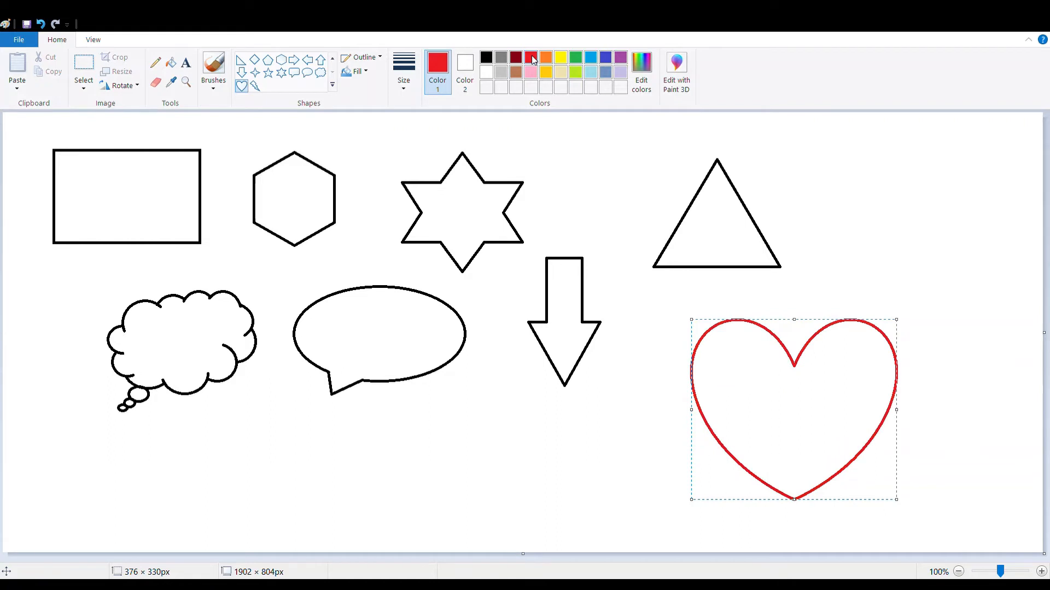
{"action": "left_click", "coordinate": [580, 61]}
{"action": "left_click", "coordinate": [591, 59]}
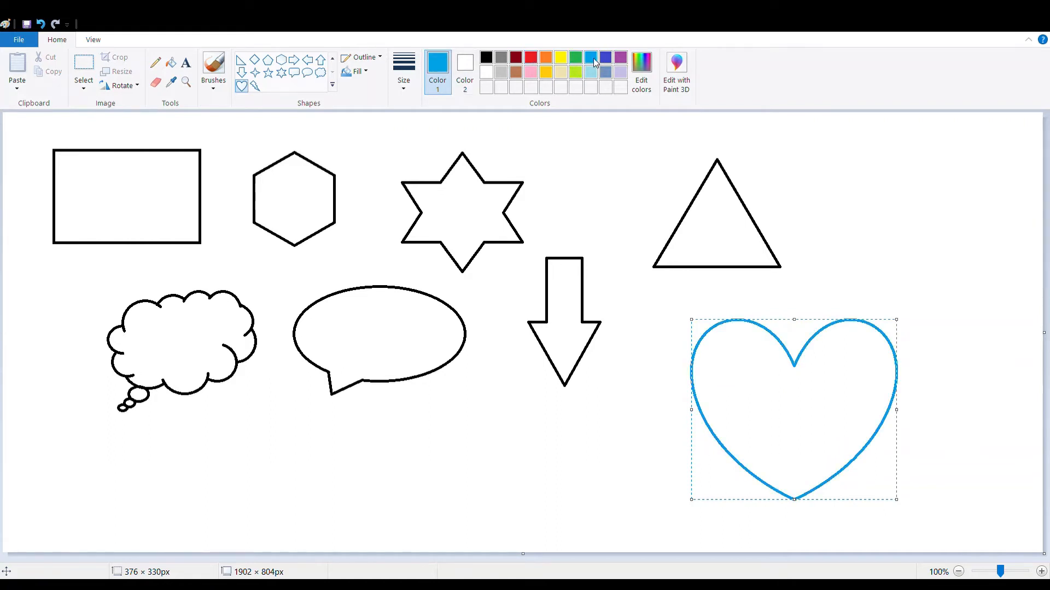
{"action": "left_click", "coordinate": [531, 56]}
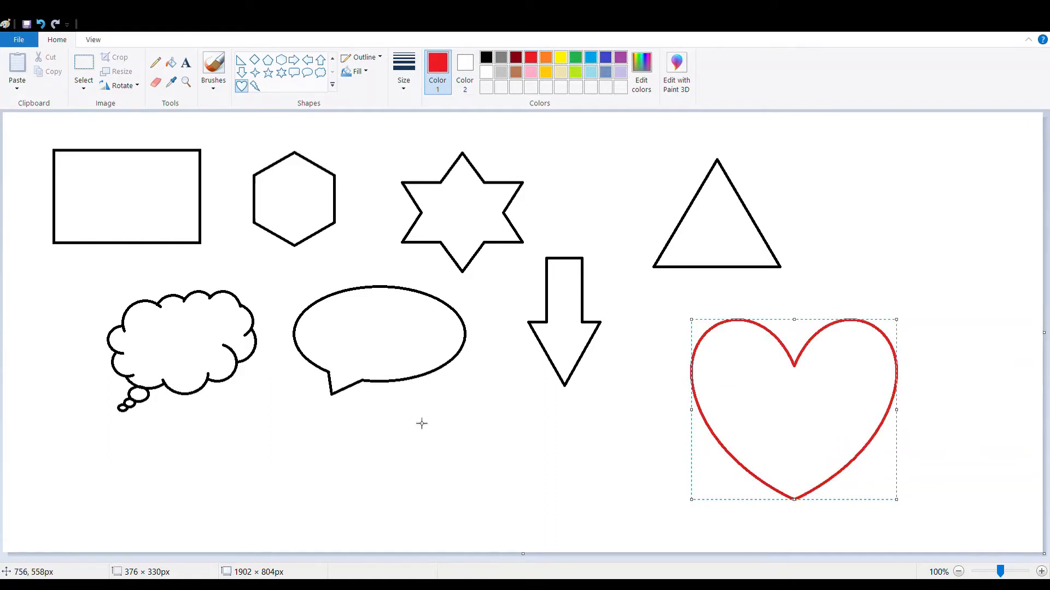
{"action": "left_click", "coordinate": [387, 427]}
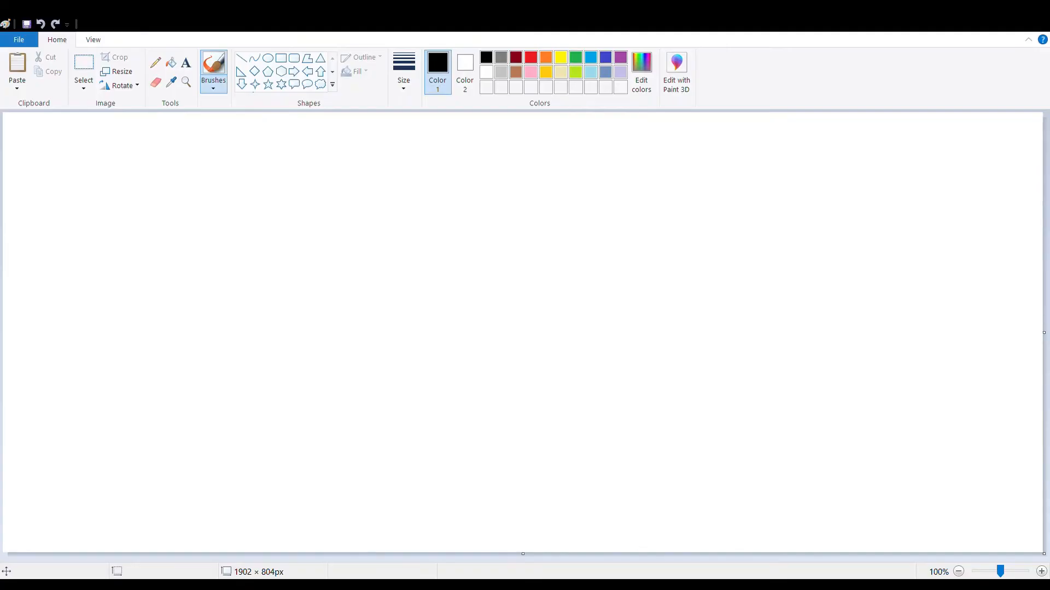
Paste the copied picture of two red characters onto the blank canvas, shift it inward and enlarge it to over twice its size.
{"action": "key", "text": "ctrl+v"}
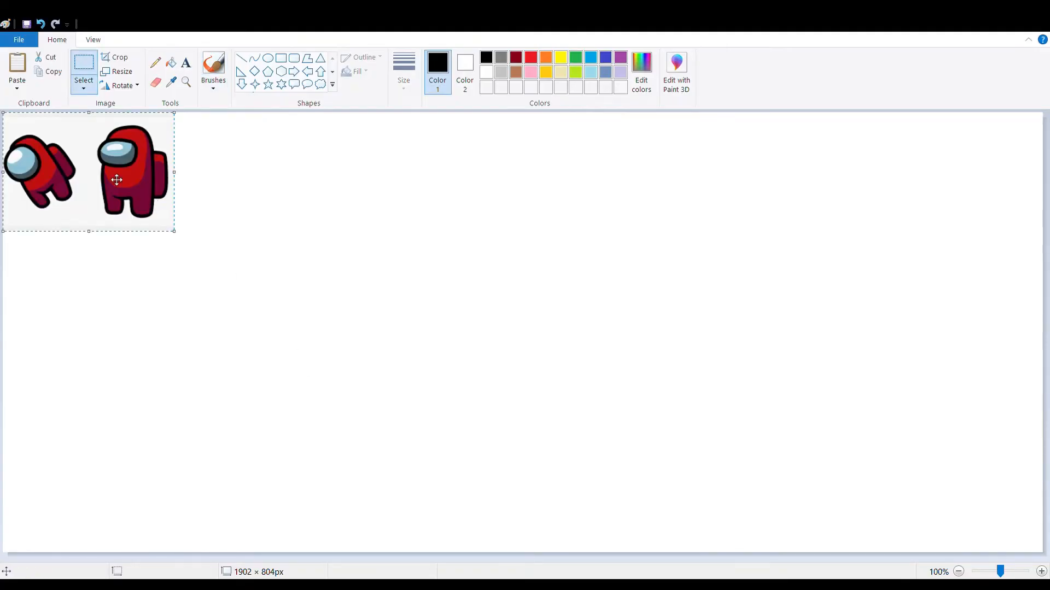
{"action": "left_click_drag", "start_coordinate": [112, 186], "coordinate": [169, 238]}
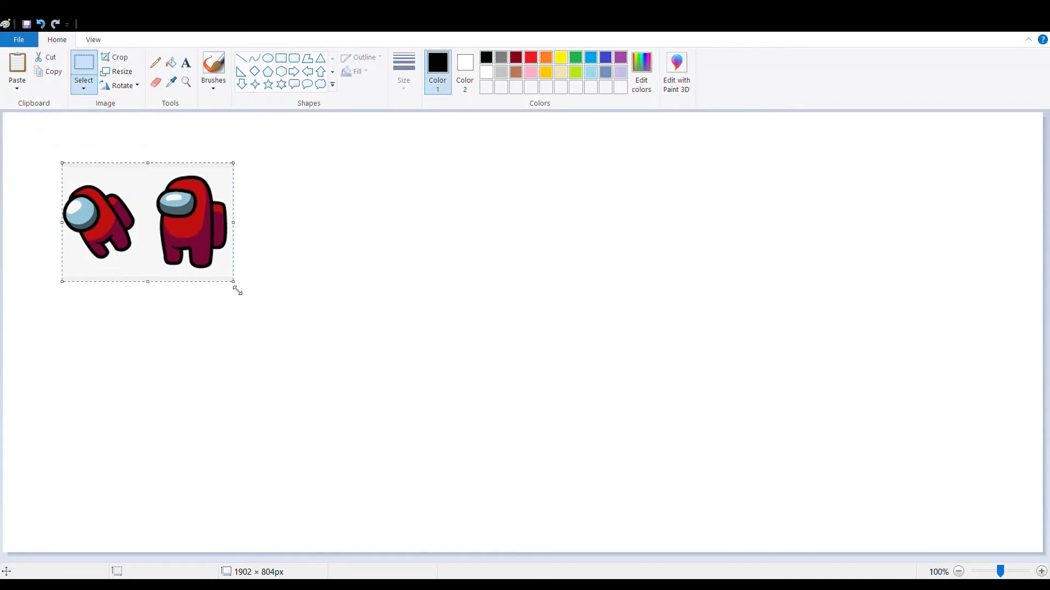
{"action": "left_click_drag", "start_coordinate": [234, 283], "coordinate": [489, 450]}
{"action": "left_click", "coordinate": [163, 495]}
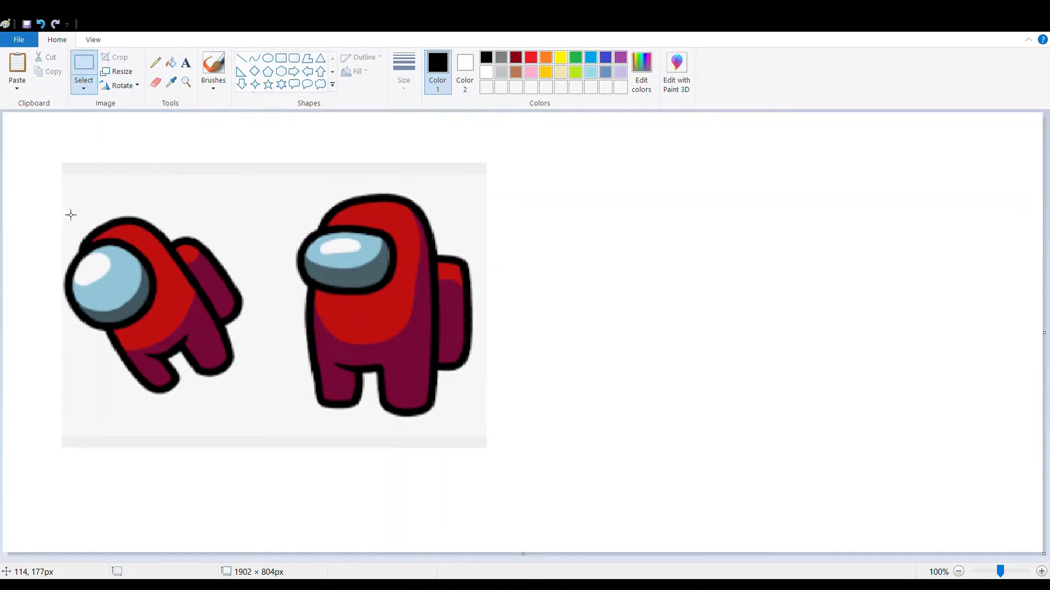
Select a rectangular area of about 348 × 370 px around the left character and rotate it 180°.
{"action": "left_click_drag", "start_coordinate": [71, 208], "coordinate": [257, 410]}
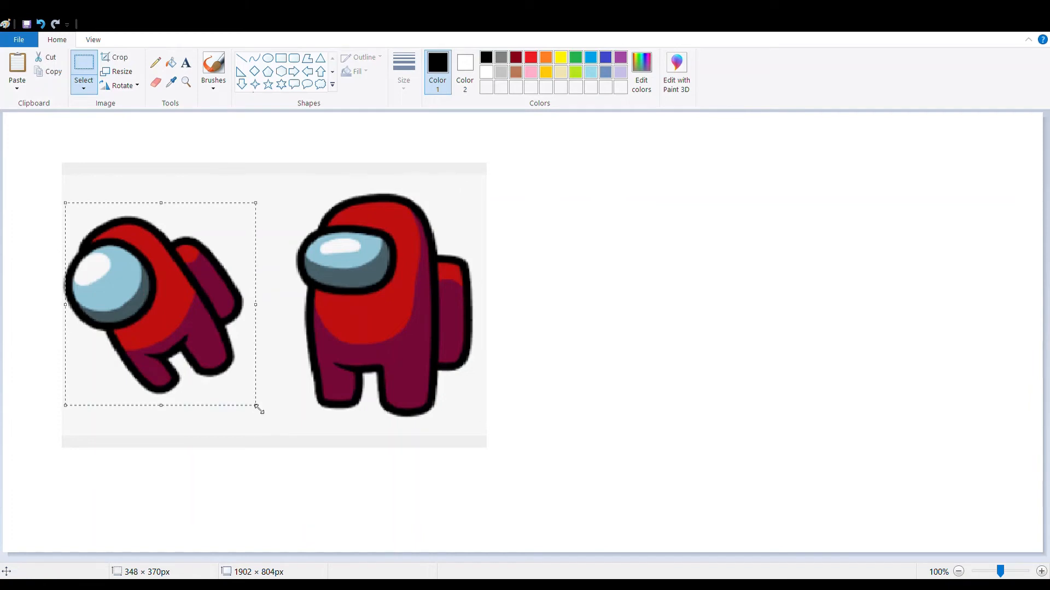
{"action": "left_click", "coordinate": [123, 88]}
{"action": "left_click", "coordinate": [138, 136]}
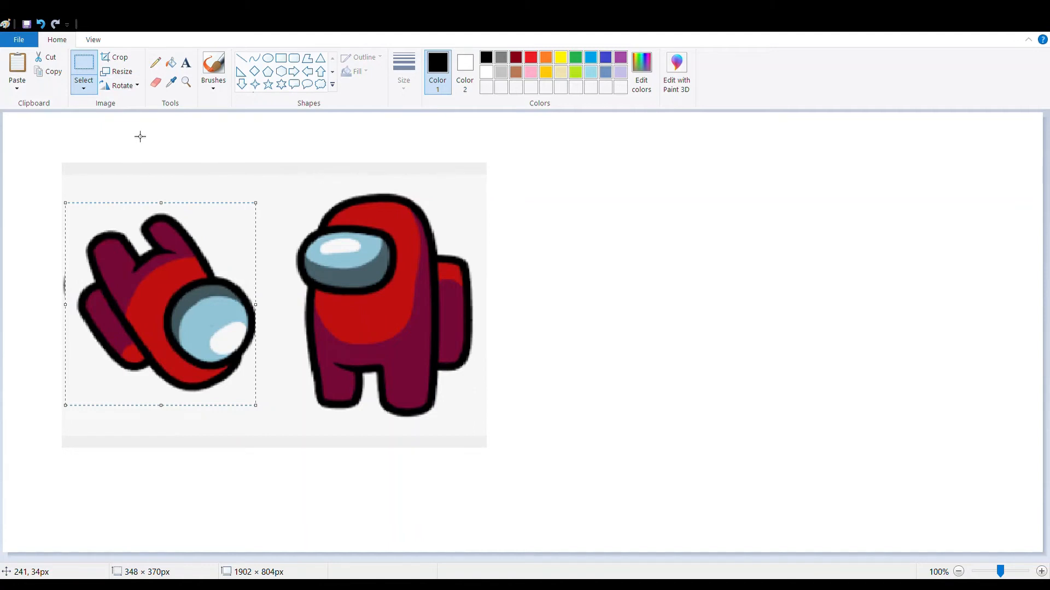
Rotate the selected character left 90°, followed by right 90° to return it.
{"action": "left_click", "coordinate": [130, 85]}
{"action": "left_click", "coordinate": [139, 122]}
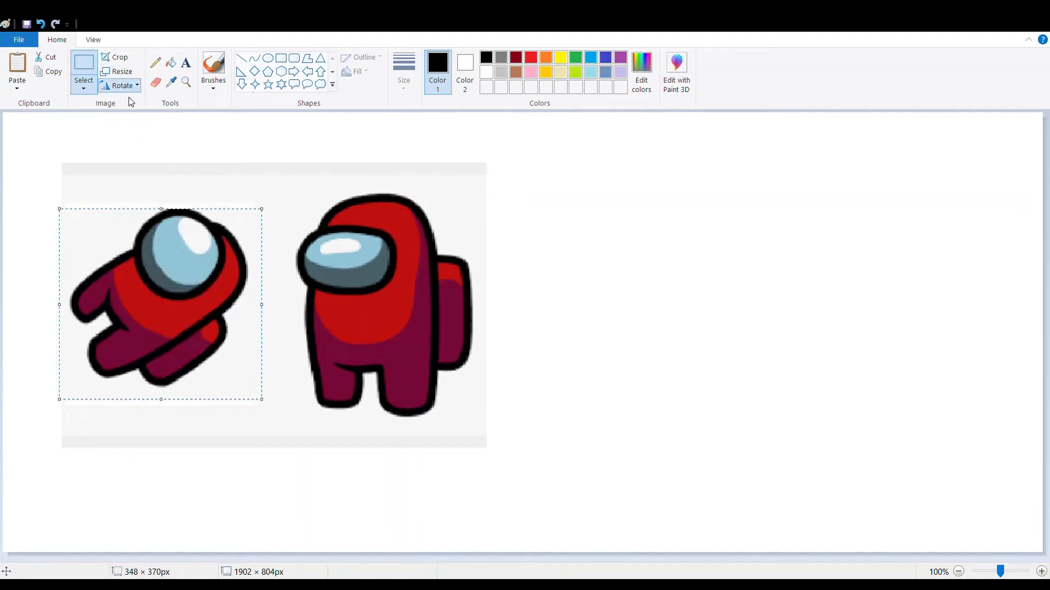
{"action": "left_click", "coordinate": [131, 101]}
Flip the selected left character horizontally.
{"action": "left_click", "coordinate": [128, 86]}
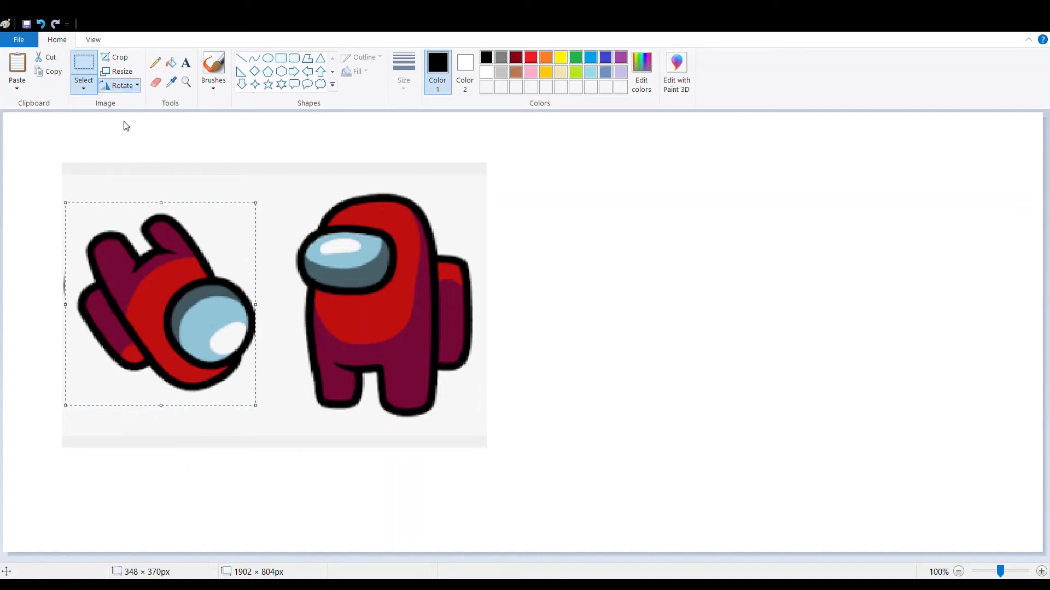
{"action": "left_click", "coordinate": [130, 165]}
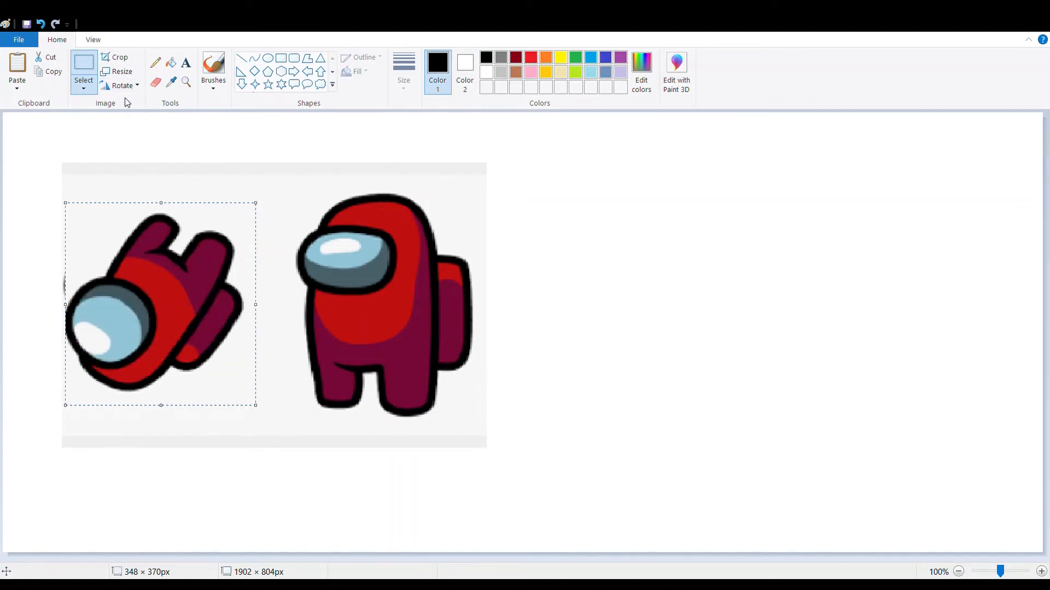
Rotate the selected left character left 90° and a further 180°, and deselect it.
{"action": "left_click", "coordinate": [125, 119]}
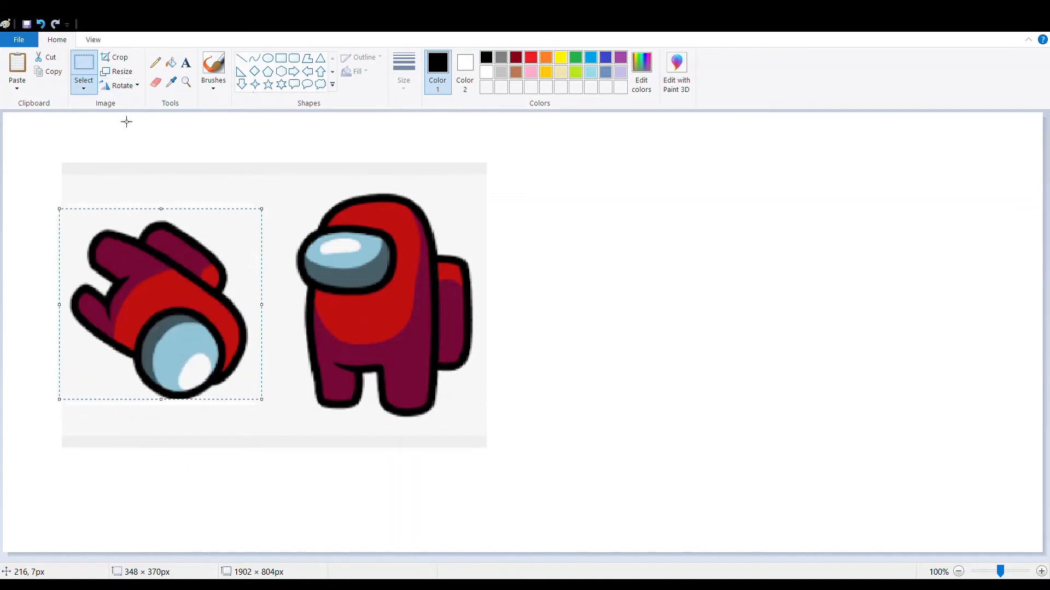
{"action": "left_click", "coordinate": [124, 86]}
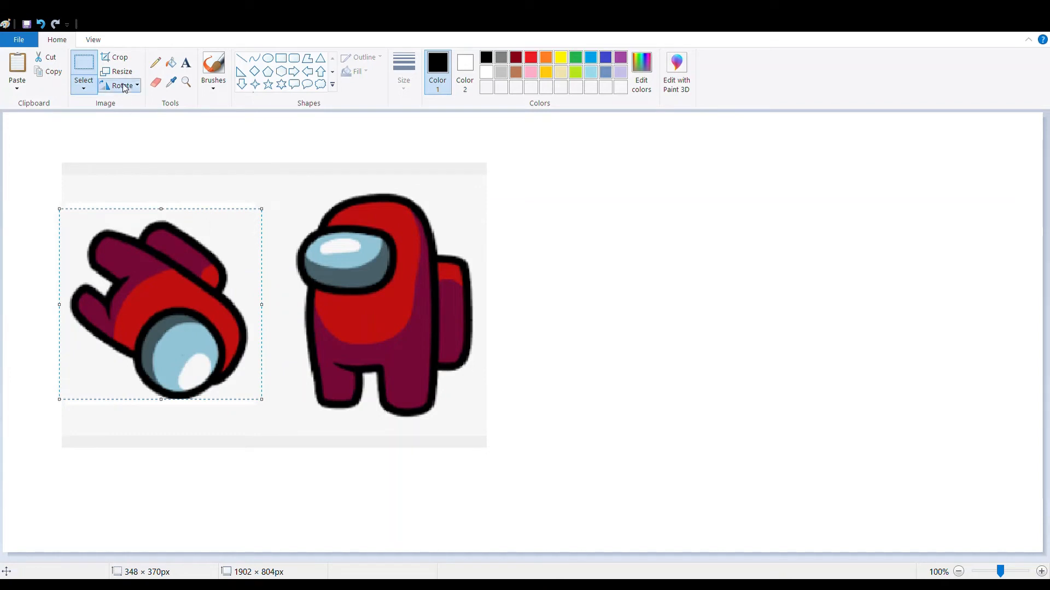
{"action": "left_click", "coordinate": [129, 133]}
{"action": "left_click", "coordinate": [607, 331]}
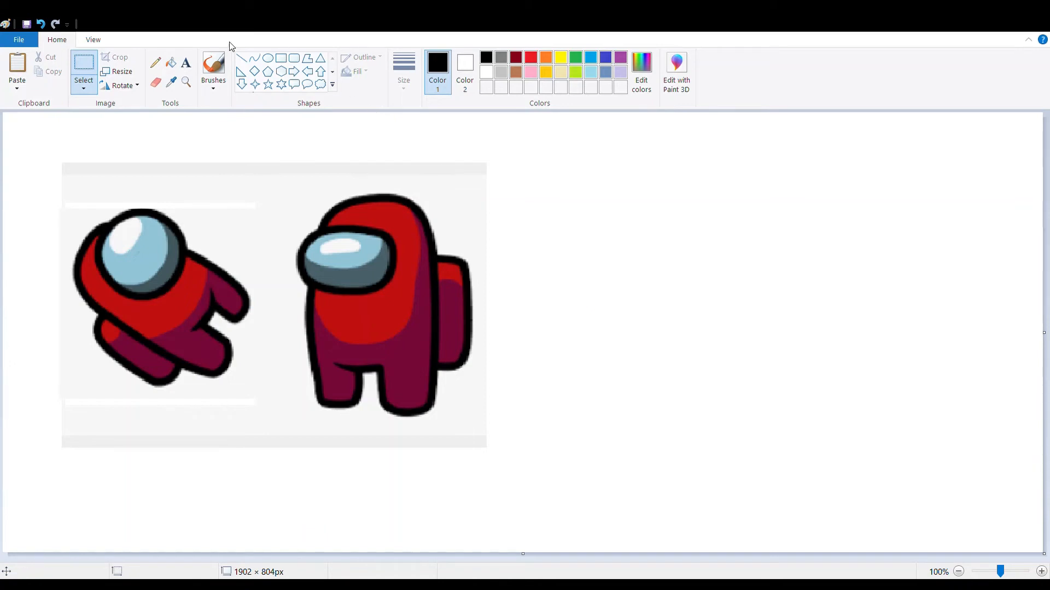
{"action": "left_click", "coordinate": [306, 85]}
{"action": "left_click_drag", "start_coordinate": [568, 157], "coordinate": [849, 377]}
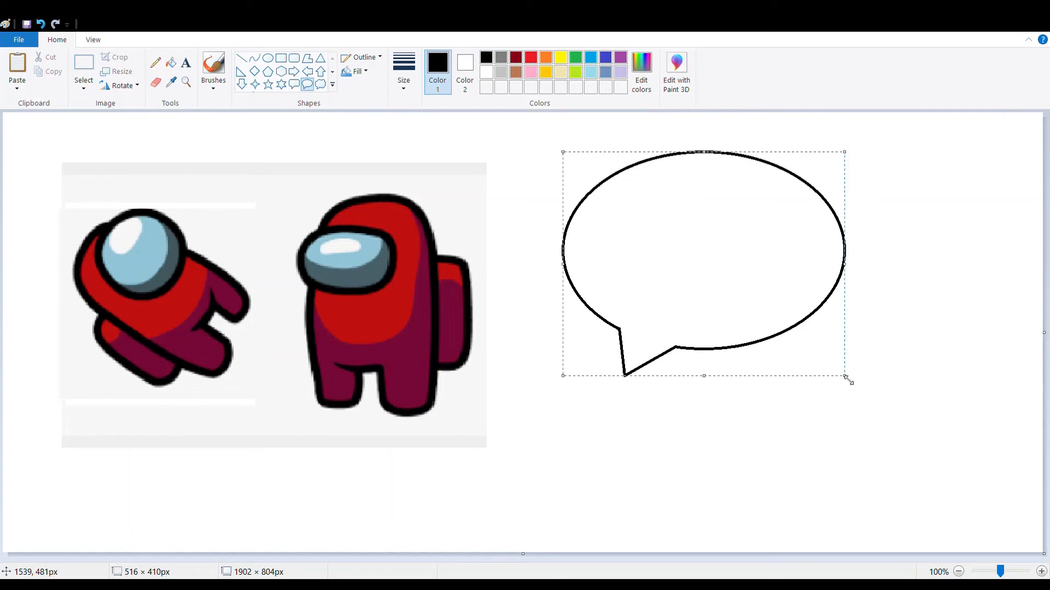
{"action": "left_click", "coordinate": [738, 422]}
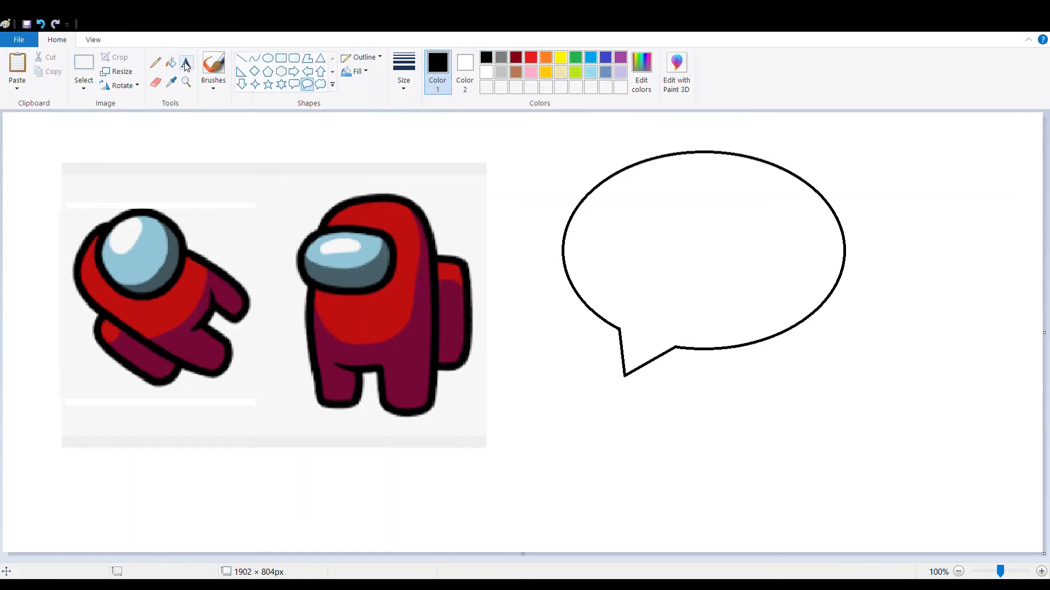
{"action": "key", "text": "ctrl+z"}
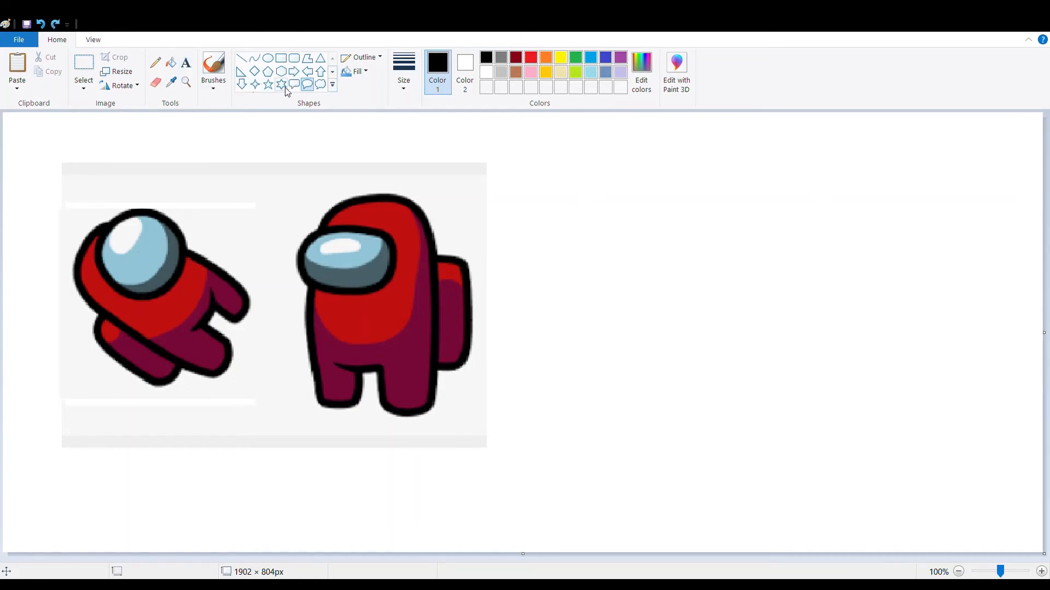
Draw an oval speech bubble about 475 × 343 px beside the characters' picture and shift it slightly away from the picture.
{"action": "left_click", "coordinate": [307, 85]}
{"action": "left_click_drag", "start_coordinate": [528, 156], "coordinate": [794, 349]}
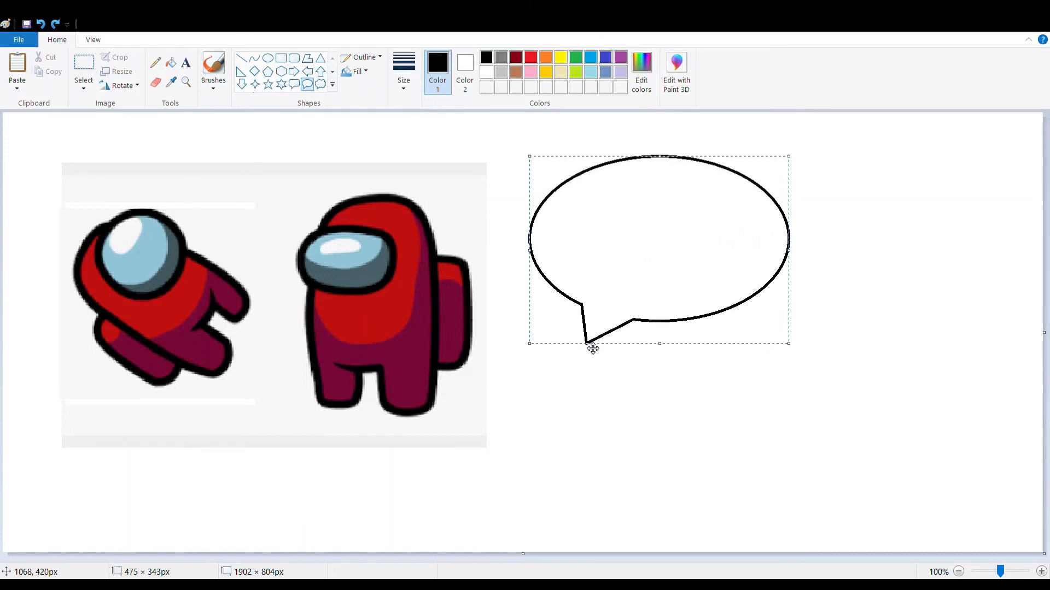
{"action": "left_click_drag", "start_coordinate": [592, 349], "coordinate": [620, 350]}
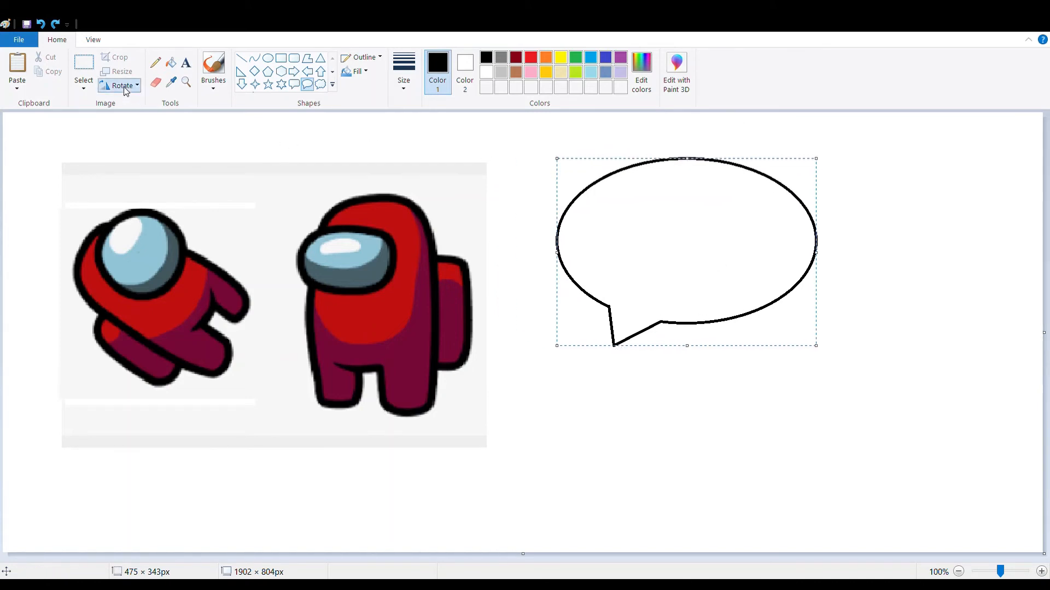
Rotate the speech bubble left 90° and back right 90°.
{"action": "left_click", "coordinate": [137, 119]}
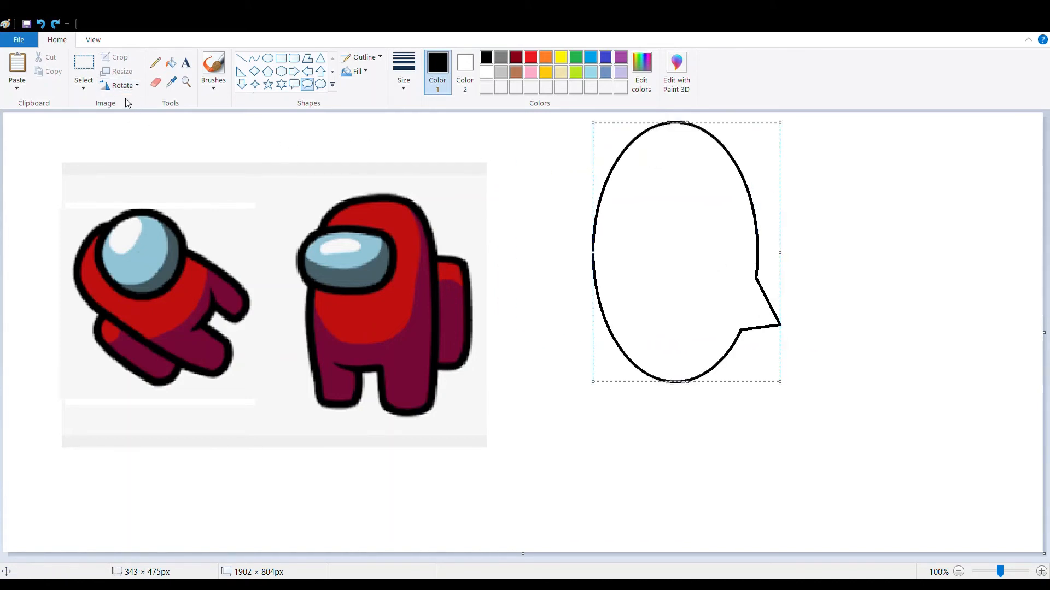
{"action": "left_click", "coordinate": [123, 90]}
{"action": "left_click", "coordinate": [128, 105]}
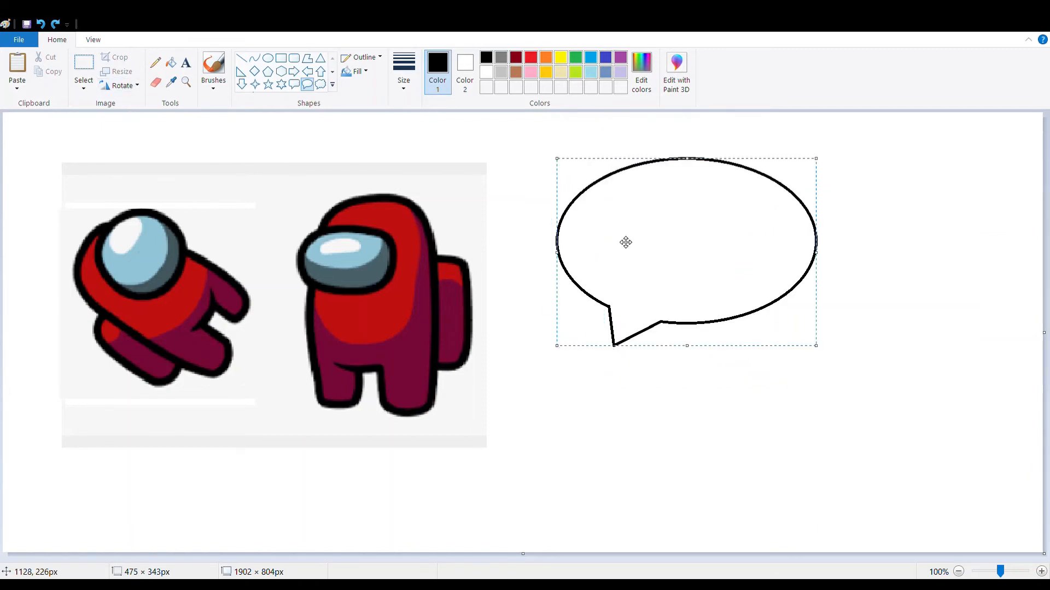
Resize the speech bubble to about 527 × 289 px, move it up towards the picture, and deselect it.
{"action": "left_click_drag", "start_coordinate": [822, 162], "coordinate": [848, 193]}
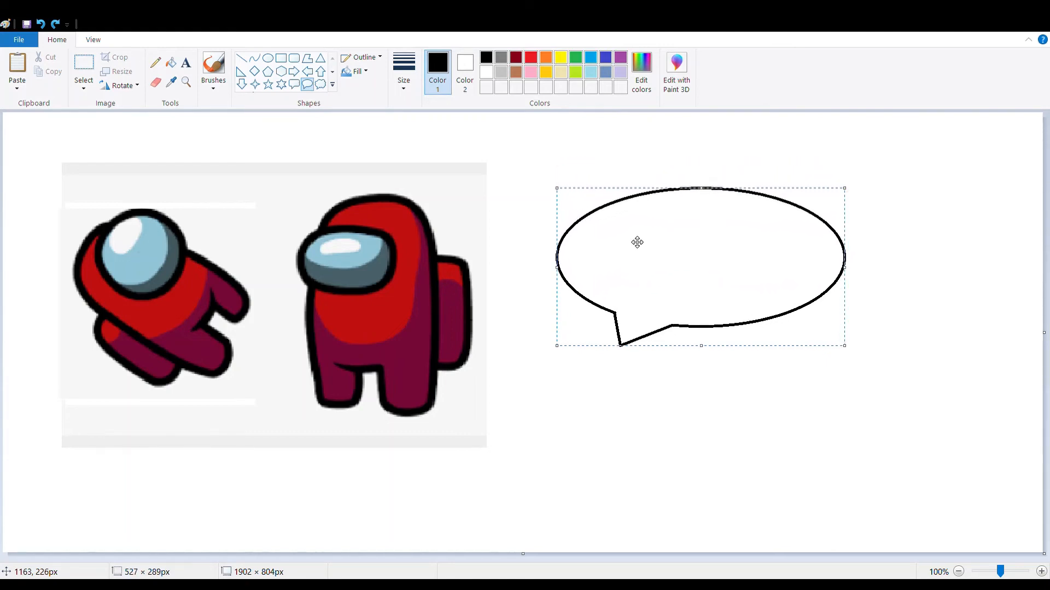
{"action": "left_click_drag", "start_coordinate": [607, 199], "coordinate": [567, 146]}
{"action": "left_click", "coordinate": [635, 408]}
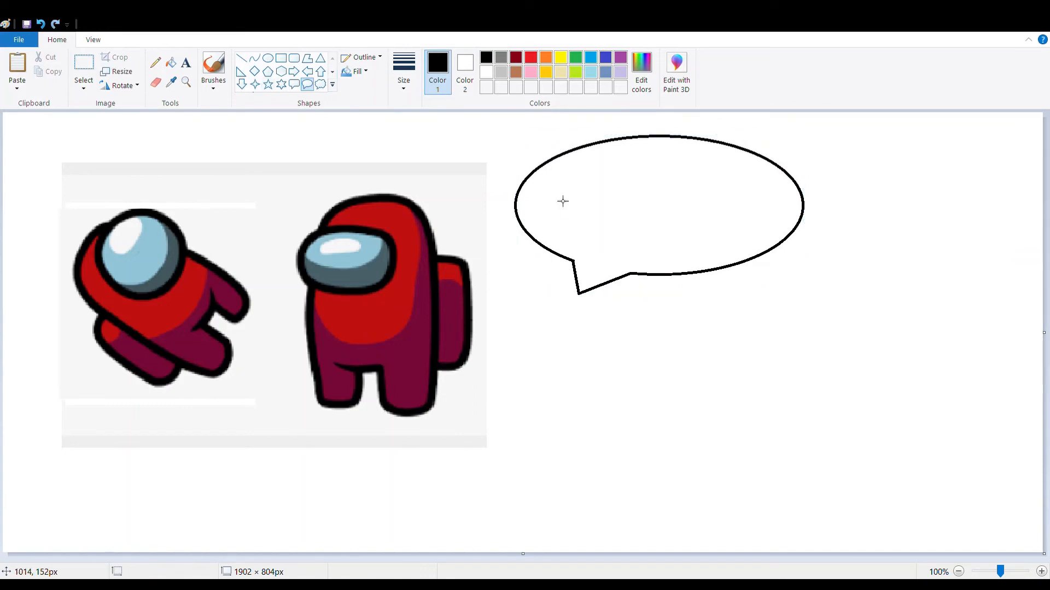
Add a text box about 401 × 208 px inside the speech bubble with the text "Mr. Gamer".
{"action": "left_click", "coordinate": [187, 64]}
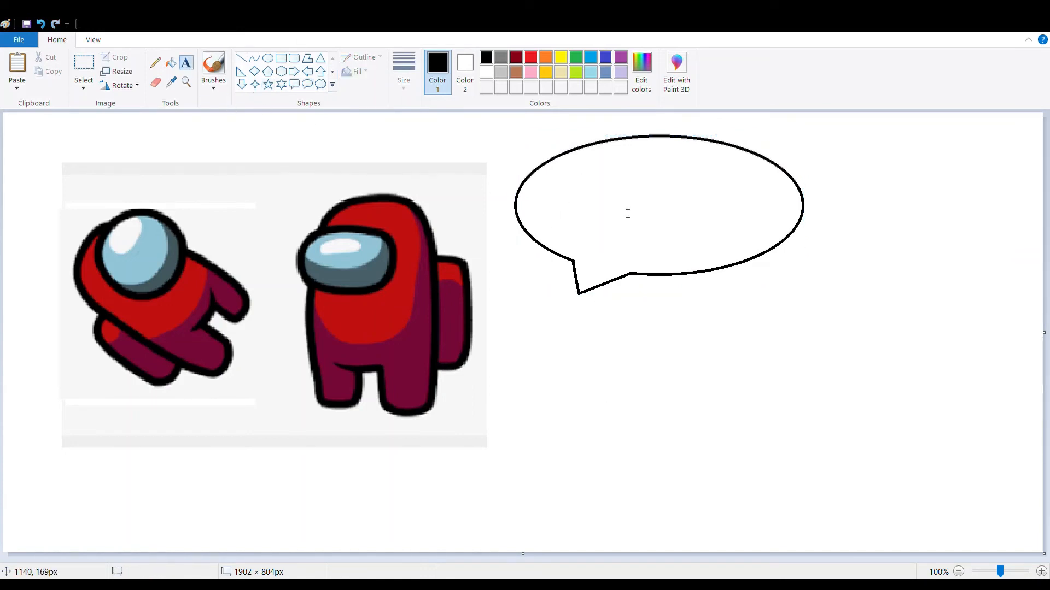
{"action": "left_click", "coordinate": [583, 143]}
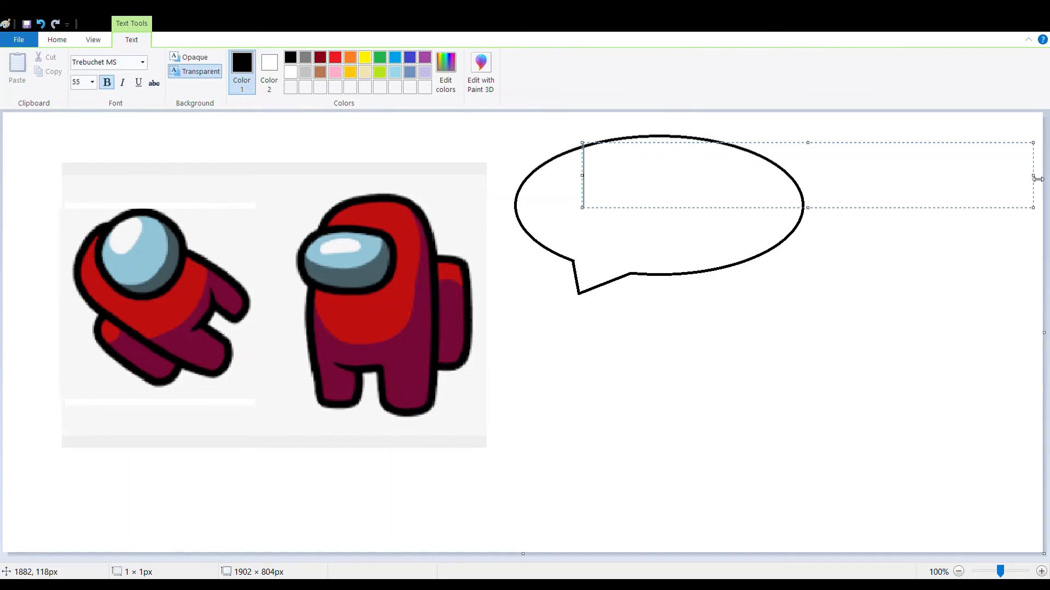
{"action": "left_click_drag", "start_coordinate": [1033, 176], "coordinate": [800, 233]}
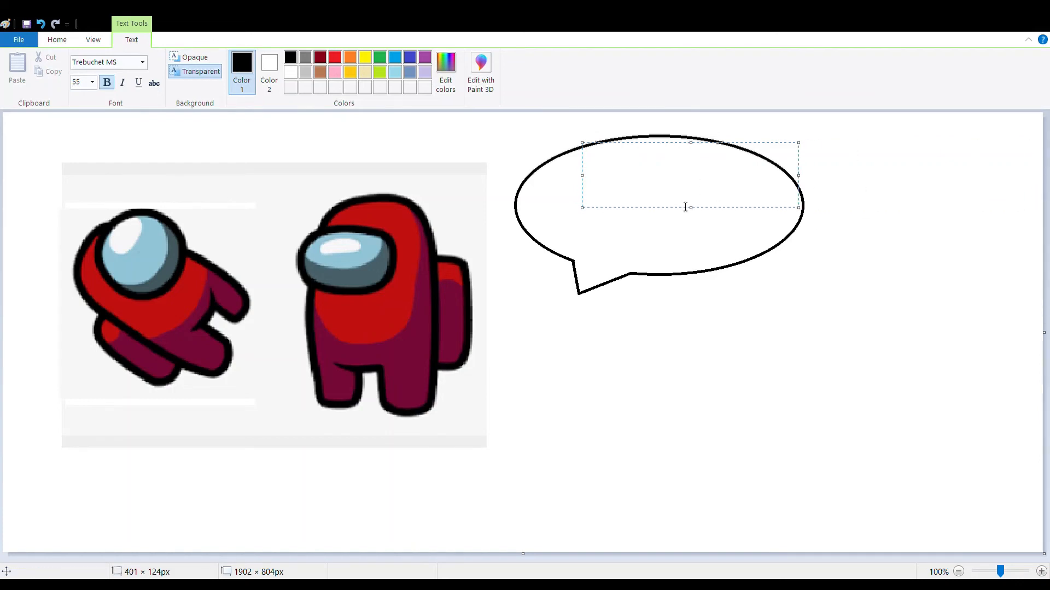
{"action": "left_click_drag", "start_coordinate": [692, 213], "coordinate": [691, 259]}
{"action": "type", "text": "Mr. Gamer"}
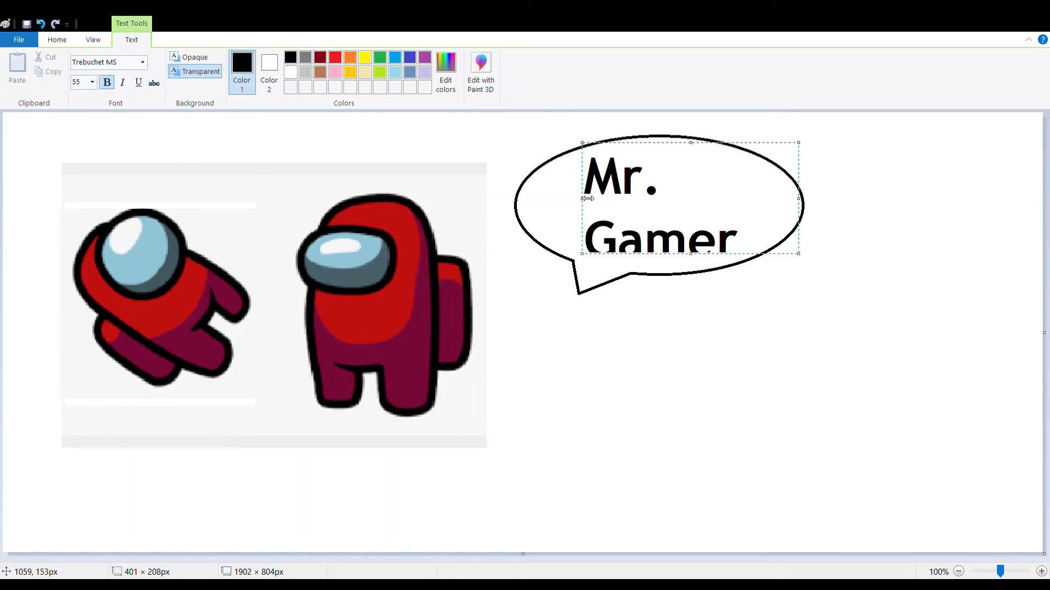
Widen the text box to about 560 px so "Mr. Gamer" fits on one line, move it down within the bubble, and commit it.
{"action": "left_click_drag", "start_coordinate": [581, 198], "coordinate": [548, 199]}
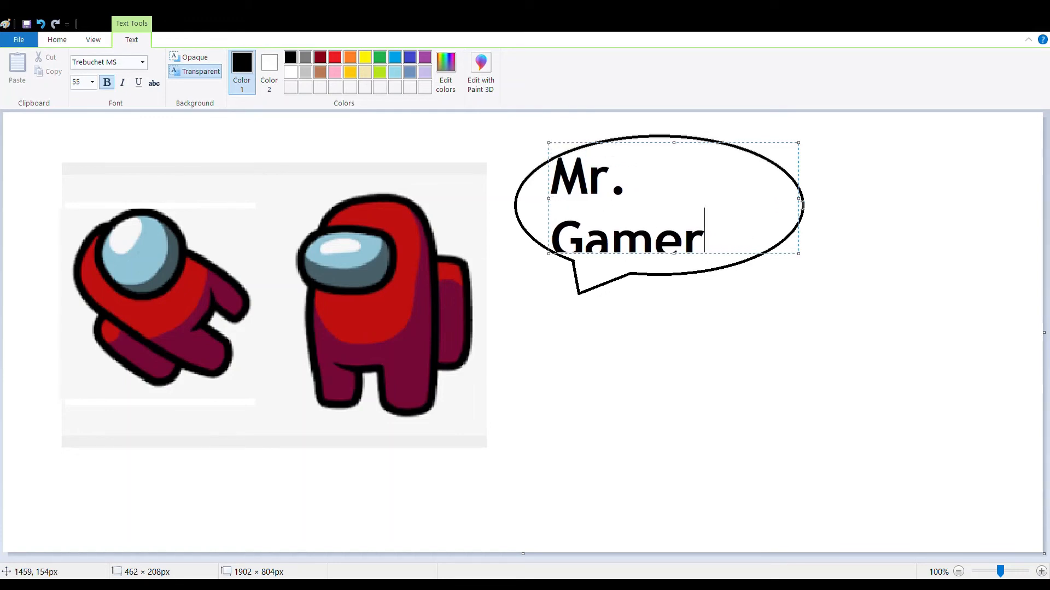
{"action": "left_click_drag", "start_coordinate": [801, 203], "coordinate": [852, 201]}
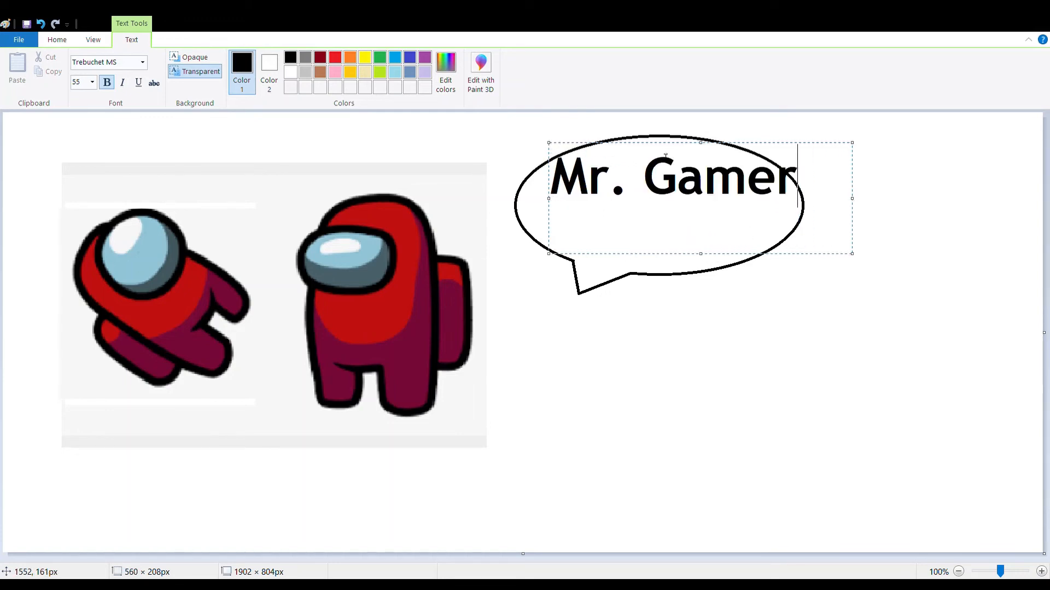
{"action": "left_click_drag", "start_coordinate": [660, 144], "coordinate": [657, 174]}
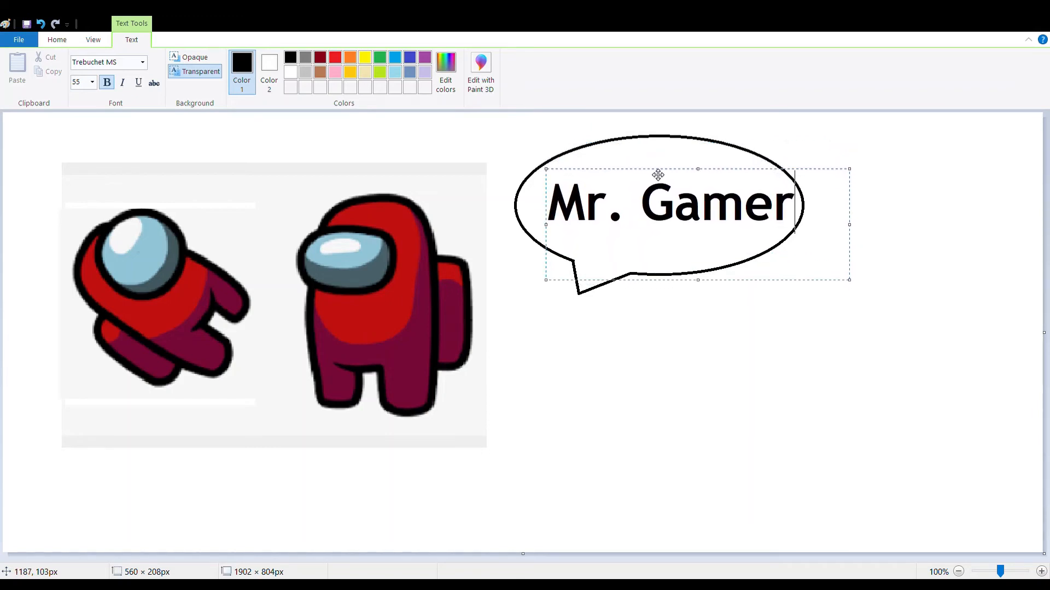
{"action": "left_click", "coordinate": [613, 337]}
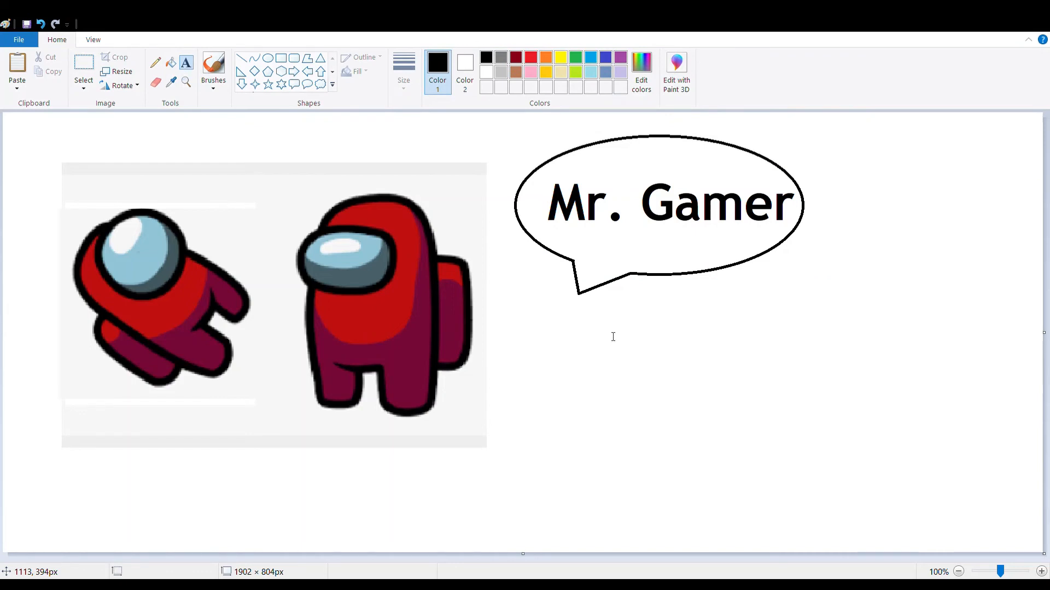
{"action": "left_click", "coordinate": [685, 365]}
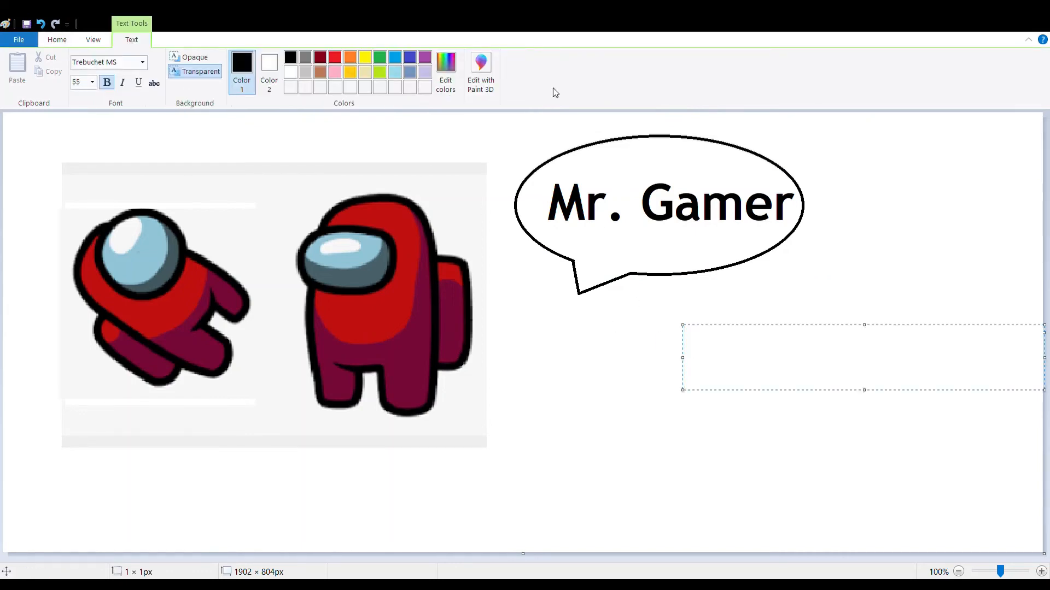
{"action": "left_click", "coordinate": [569, 353]}
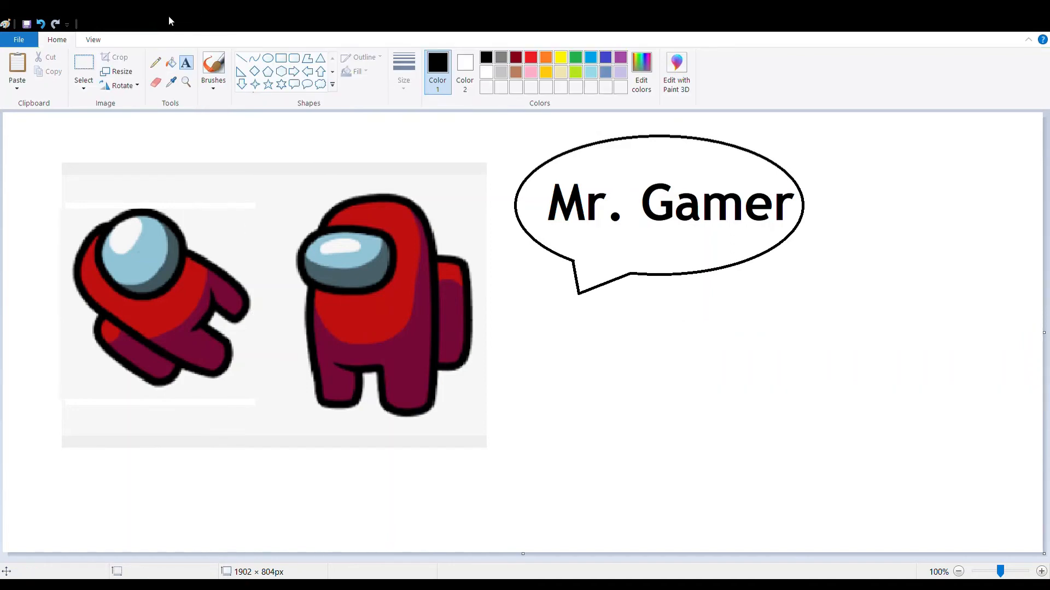
{"action": "left_click", "coordinate": [93, 40]}
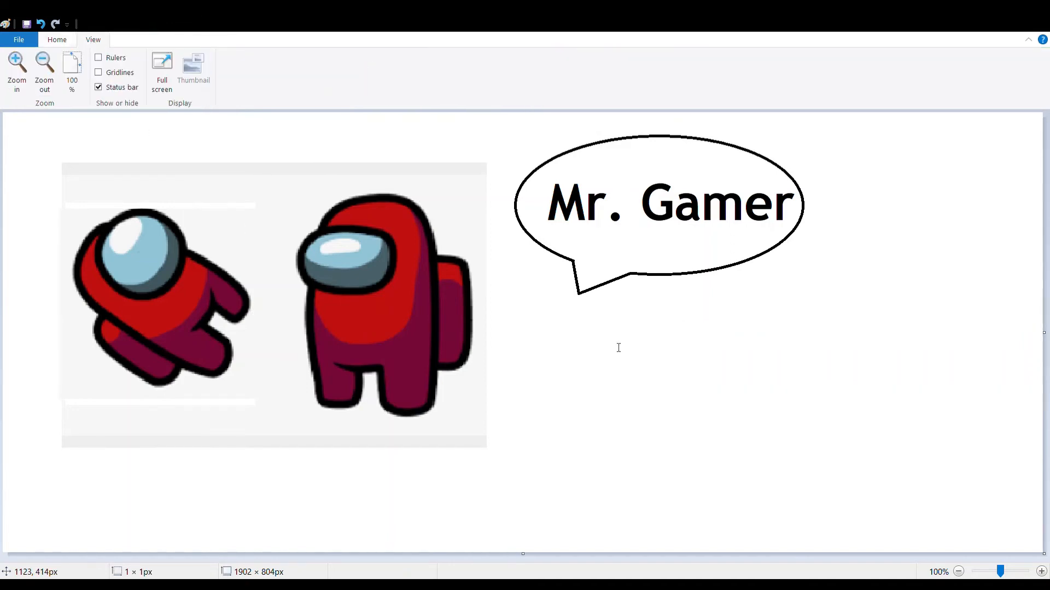
{"action": "left_click", "coordinate": [616, 306]}
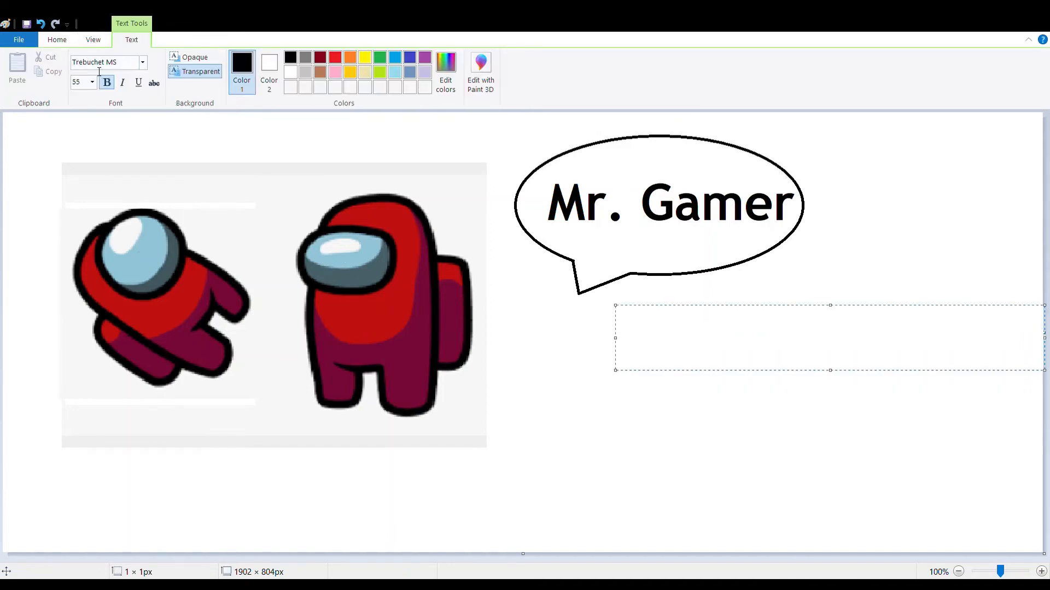
{"action": "left_click", "coordinate": [51, 41]}
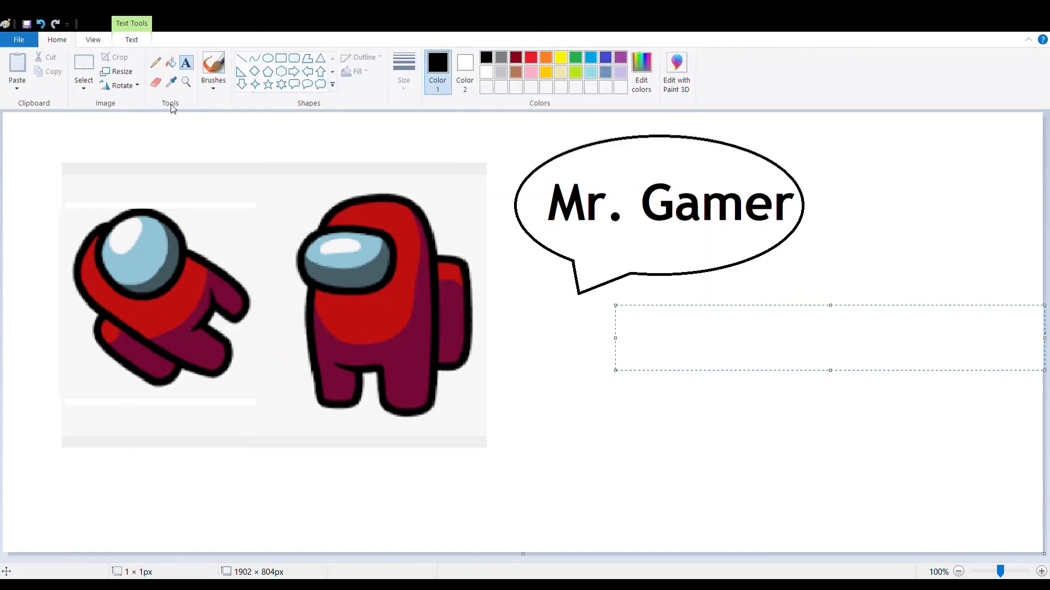
Add a text box about 563 × 220 px below the speech bubble with the text "Hello!!" and select that text.
{"action": "left_click", "coordinate": [187, 63]}
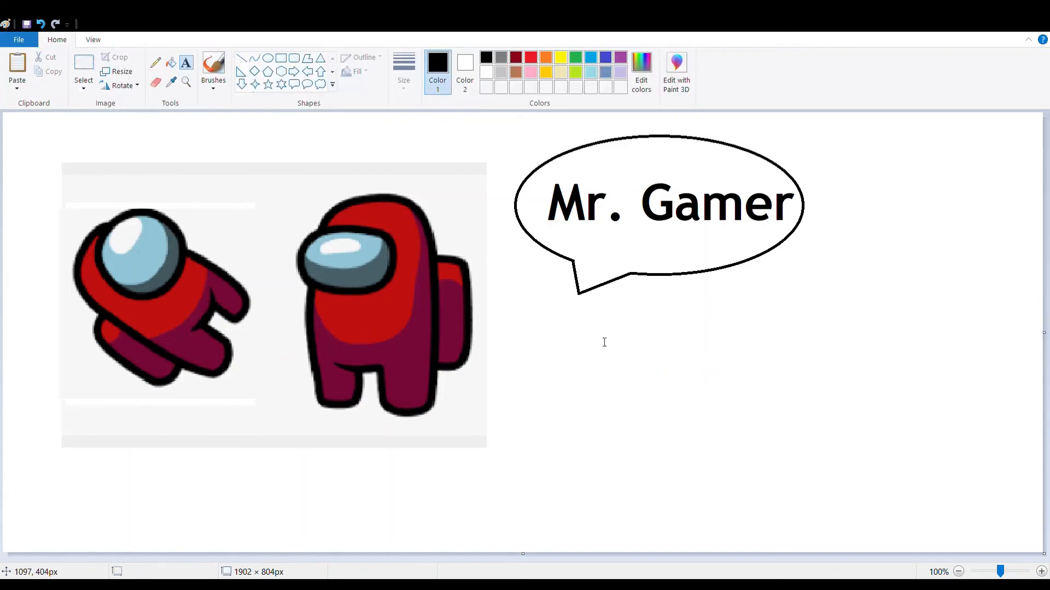
{"action": "mouse_move", "coordinate": [527, 324]}
{"action": "left_mouse_down"}
{"action": "mouse_move", "coordinate": [766, 445]}
{"action": "mouse_move", "coordinate": [840, 448]}
{"action": "left_mouse_up"}
{"action": "type", "text": "He"}
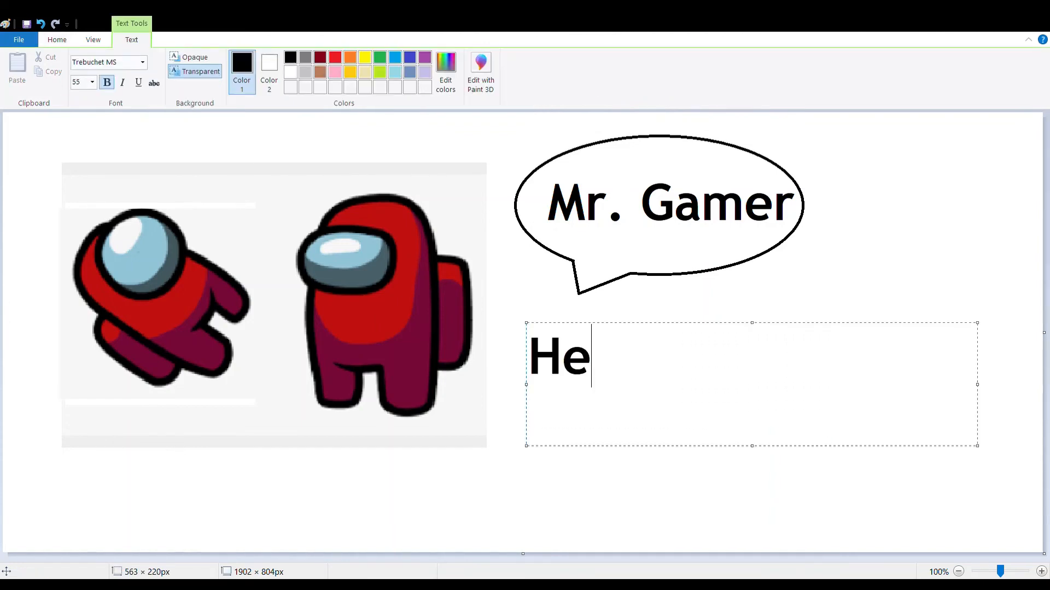
{"action": "type", "text": "llo"}
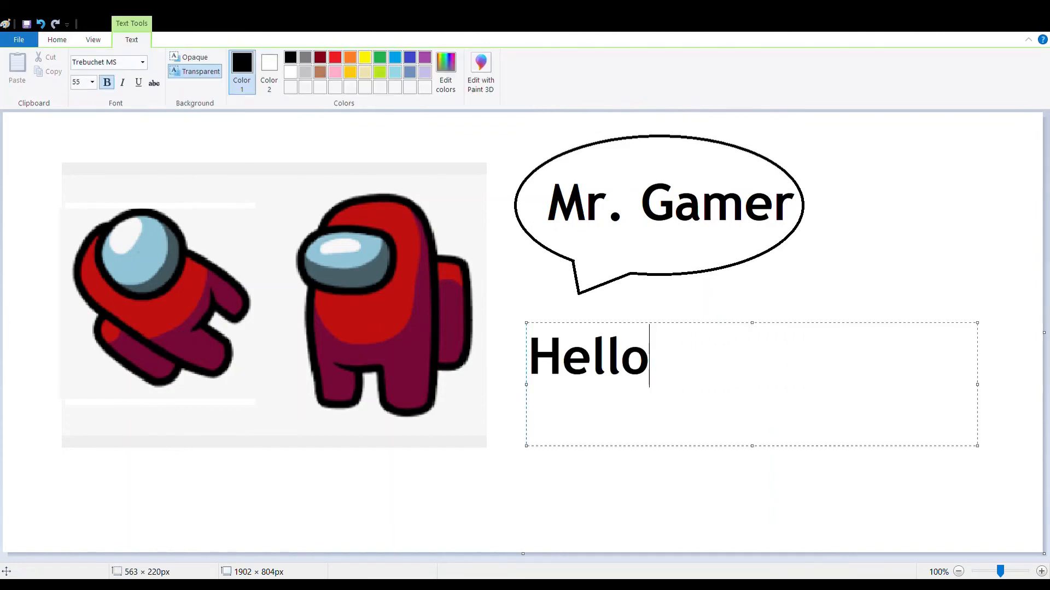
{"action": "type", "text": "!!"}
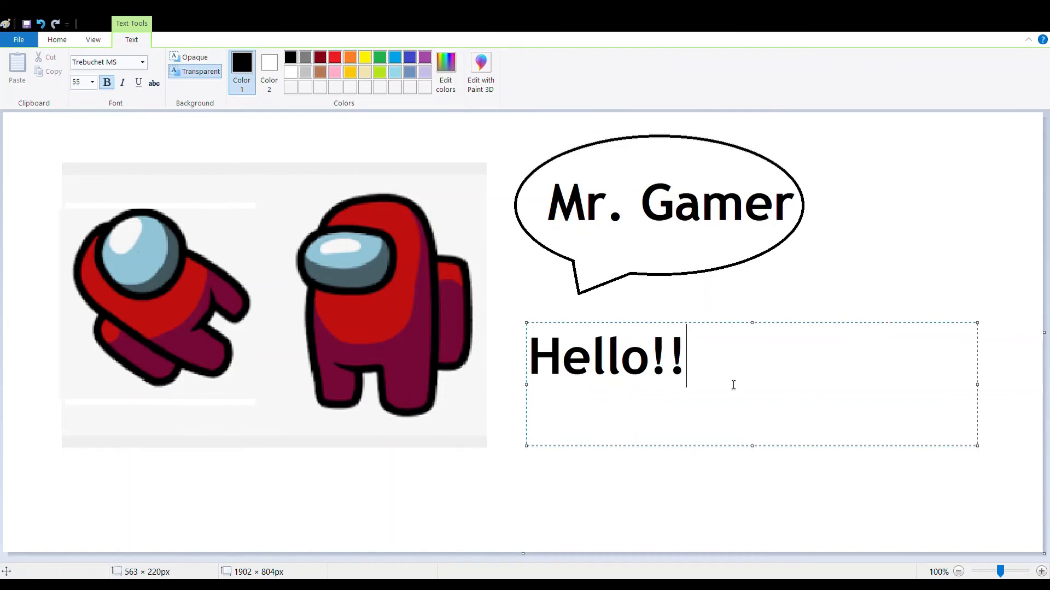
{"action": "left_click_drag", "start_coordinate": [693, 363], "coordinate": [528, 356]}
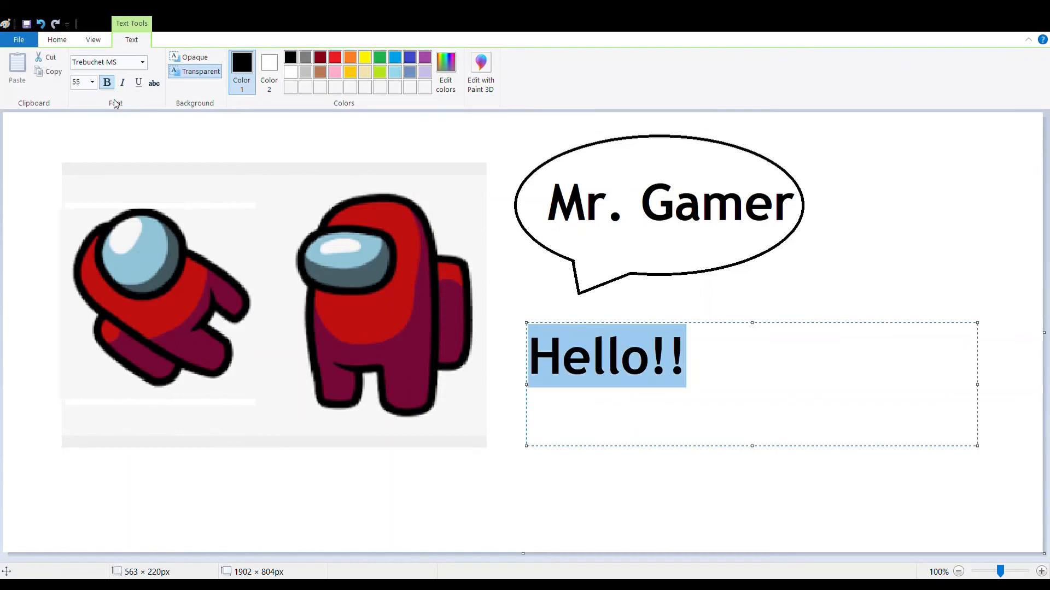
Try underline and italic on the selected "Hello!!", toggle bold off and on, and remove the italic and underline.
{"action": "left_click", "coordinate": [139, 83]}
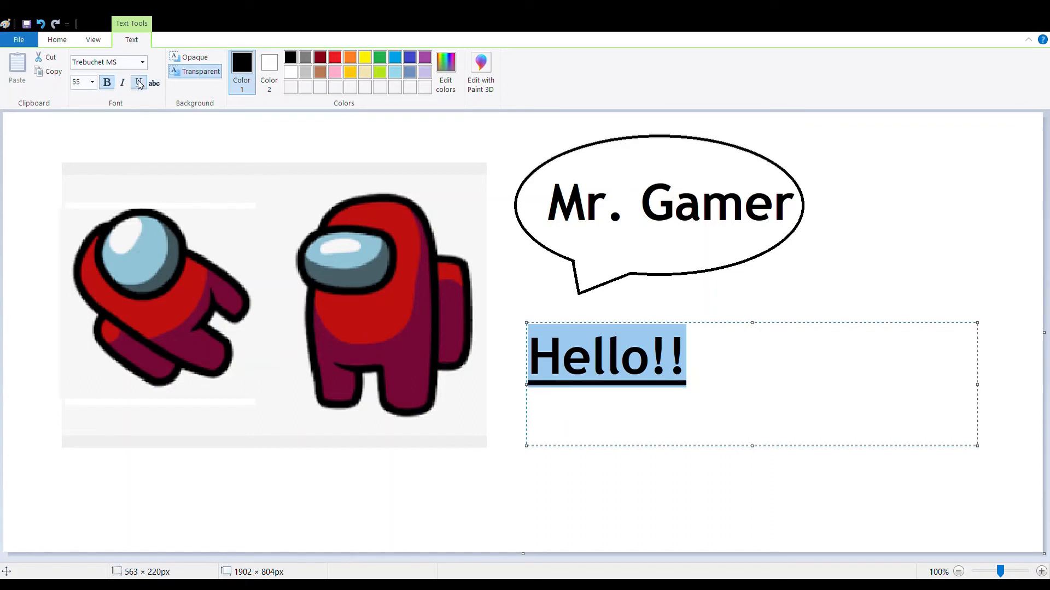
{"action": "left_click", "coordinate": [122, 85]}
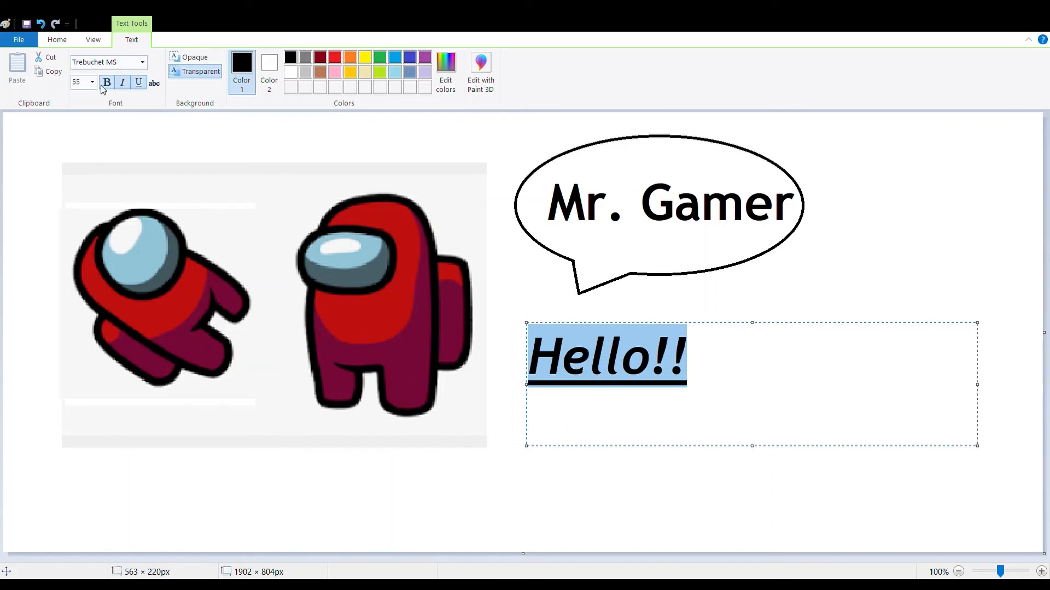
{"action": "left_click", "coordinate": [108, 86]}
{"action": "left_click", "coordinate": [108, 84]}
{"action": "left_click", "coordinate": [123, 82]}
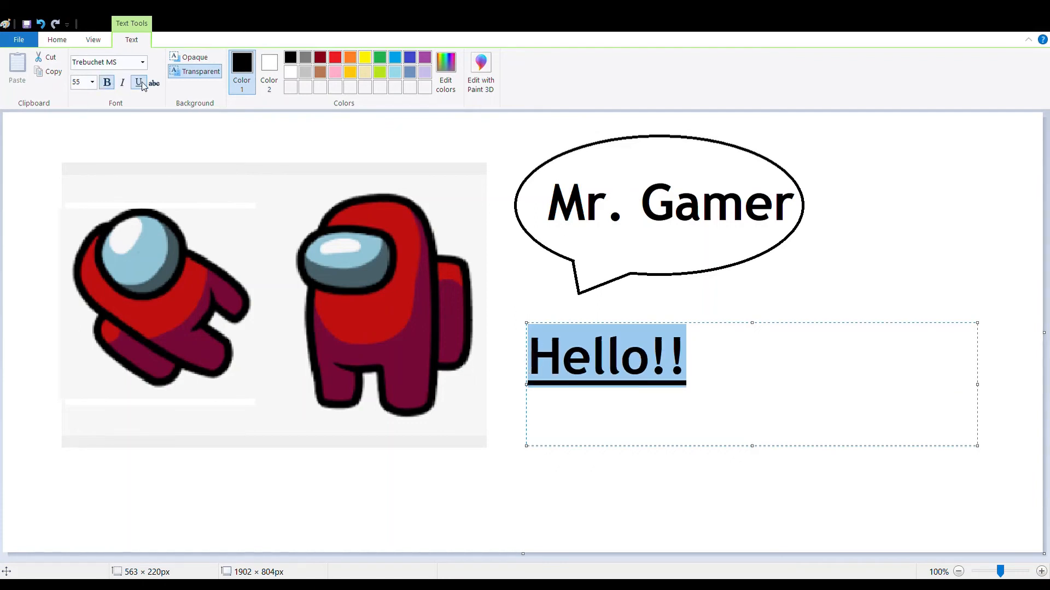
{"action": "left_click", "coordinate": [141, 82]}
Set the font size of the selected "Hello!!" text to 36.
{"action": "left_click", "coordinate": [95, 87]}
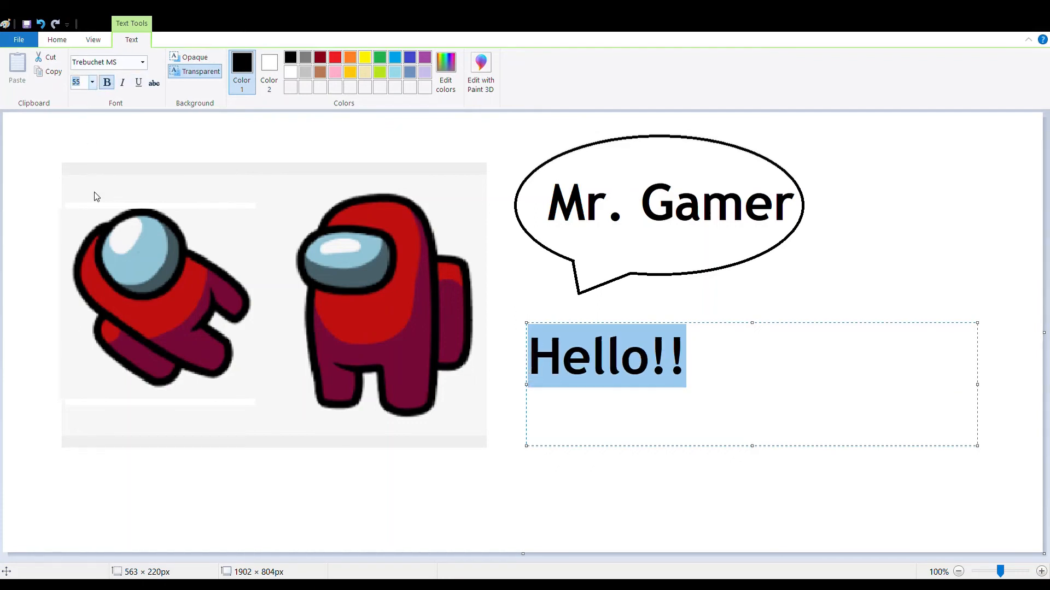
{"action": "type", "text": "36"}
{"action": "key", "text": "Return"}
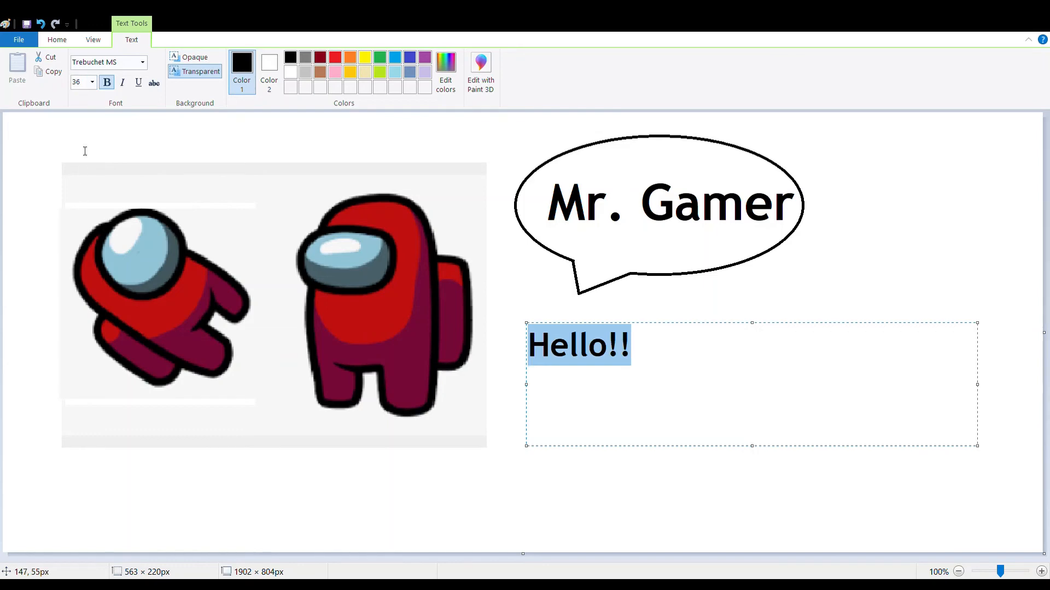
Set the selected "Hello!!" text to font size 72, try yellow on it, and settle on turquoise blue.
{"action": "left_click", "coordinate": [94, 87]}
{"action": "type", "text": "72"}
{"action": "key", "text": "Return"}
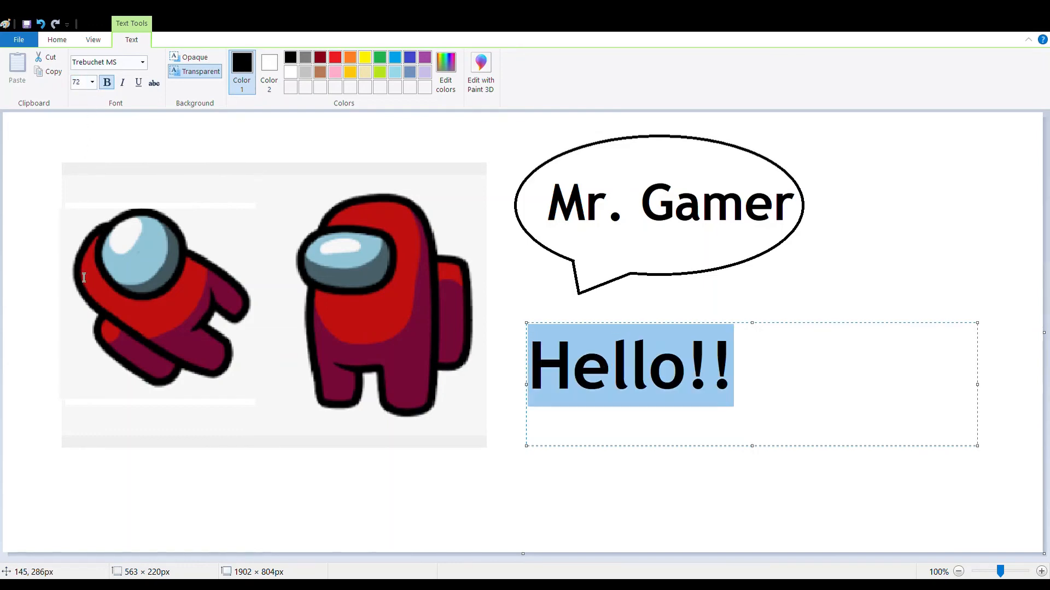
{"action": "left_click", "coordinate": [335, 59]}
{"action": "left_click", "coordinate": [364, 59]}
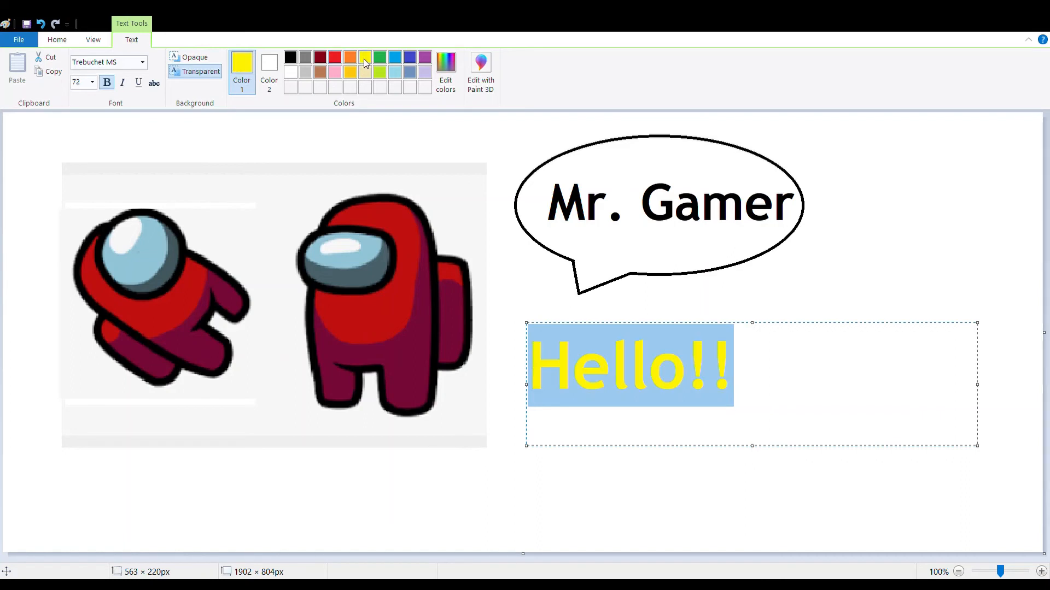
{"action": "left_click", "coordinate": [395, 58]}
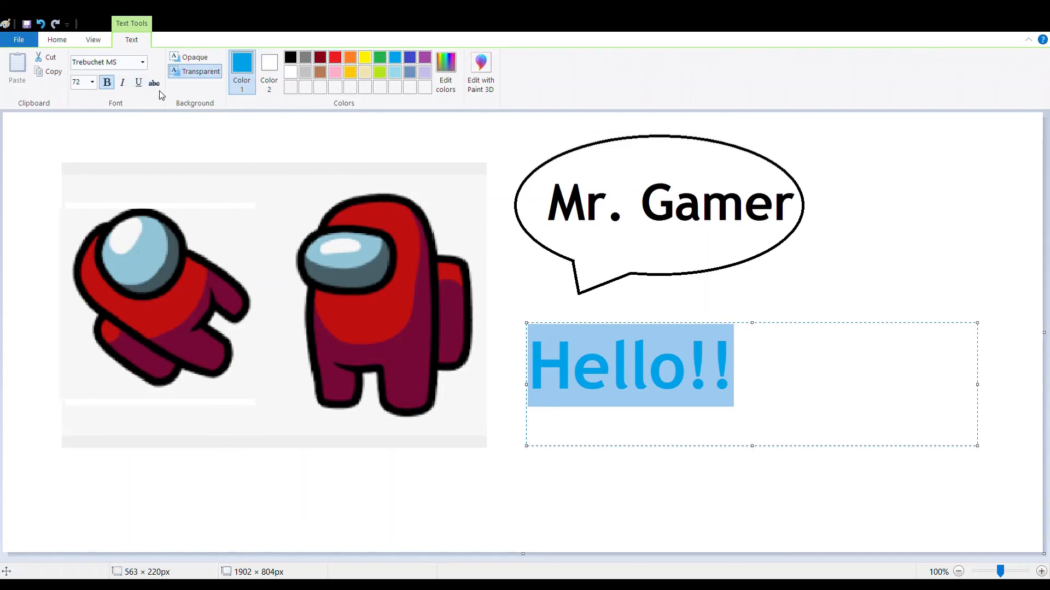
Try the Sitka Subheading font and then the Wide Latin font on the "Hello!!" text.
{"action": "left_click", "coordinate": [144, 68]}
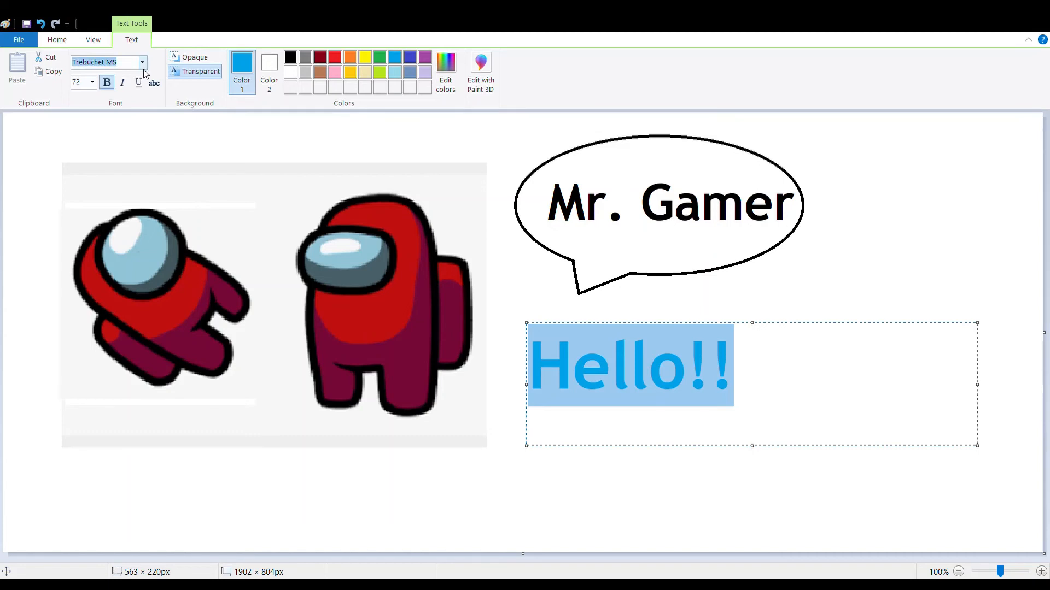
{"action": "left_click", "coordinate": [122, 264]}
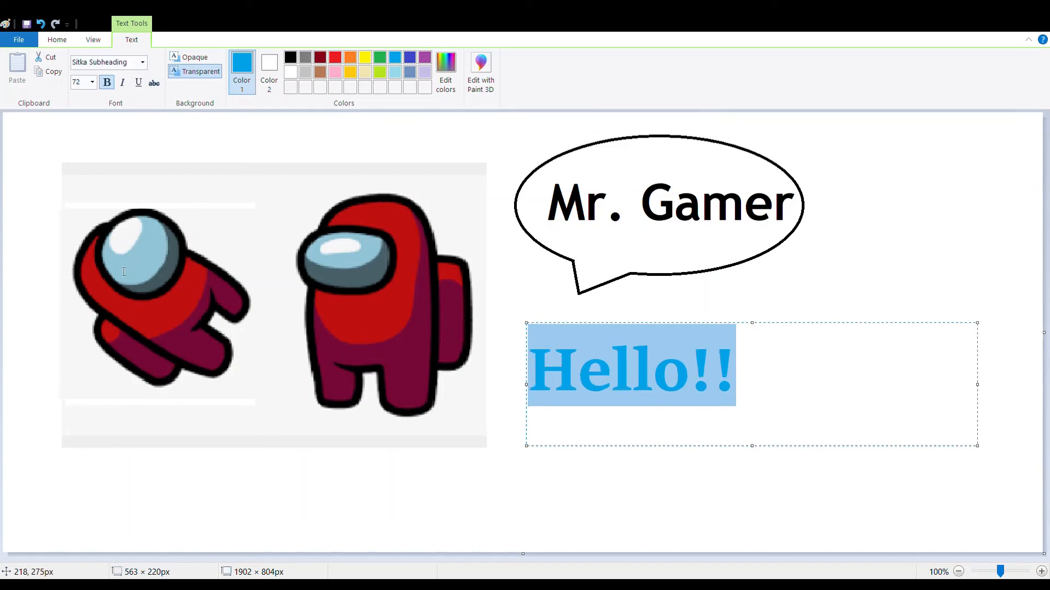
{"action": "left_click", "coordinate": [588, 425]}
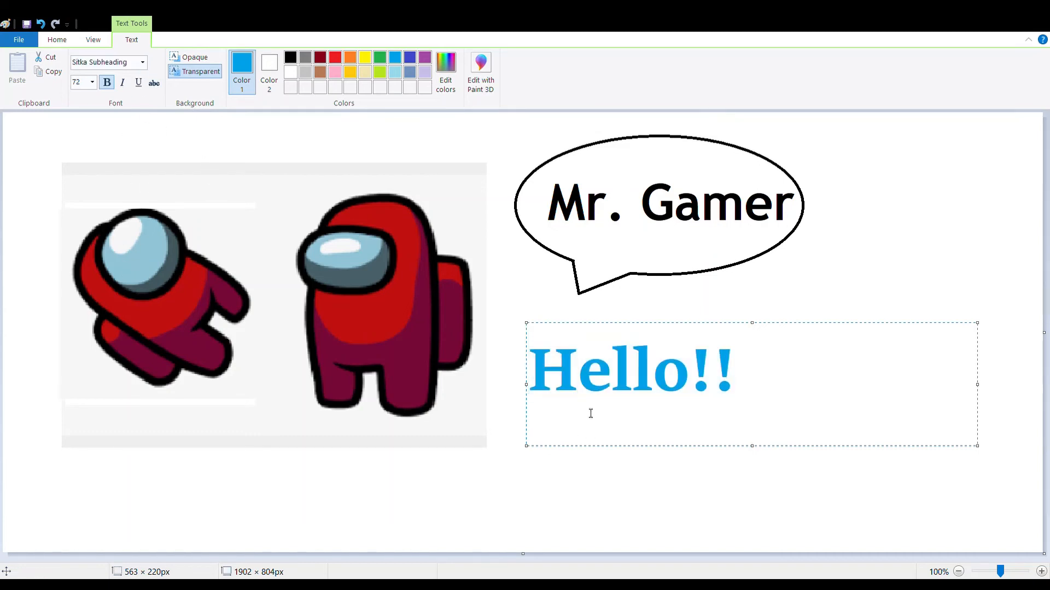
{"action": "left_click_drag", "start_coordinate": [747, 368], "coordinate": [503, 375]}
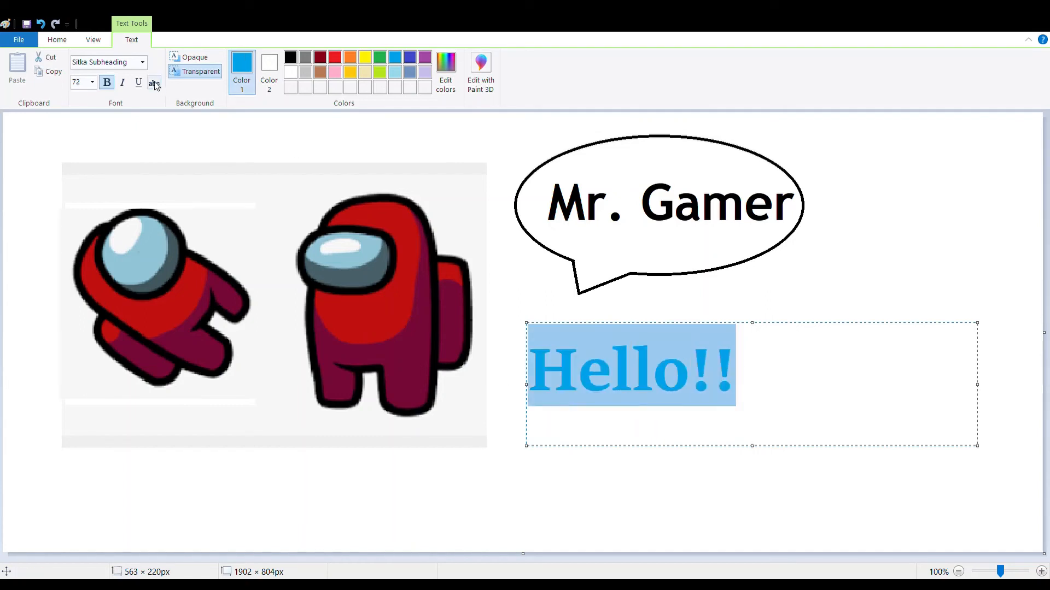
{"action": "left_click", "coordinate": [143, 66]}
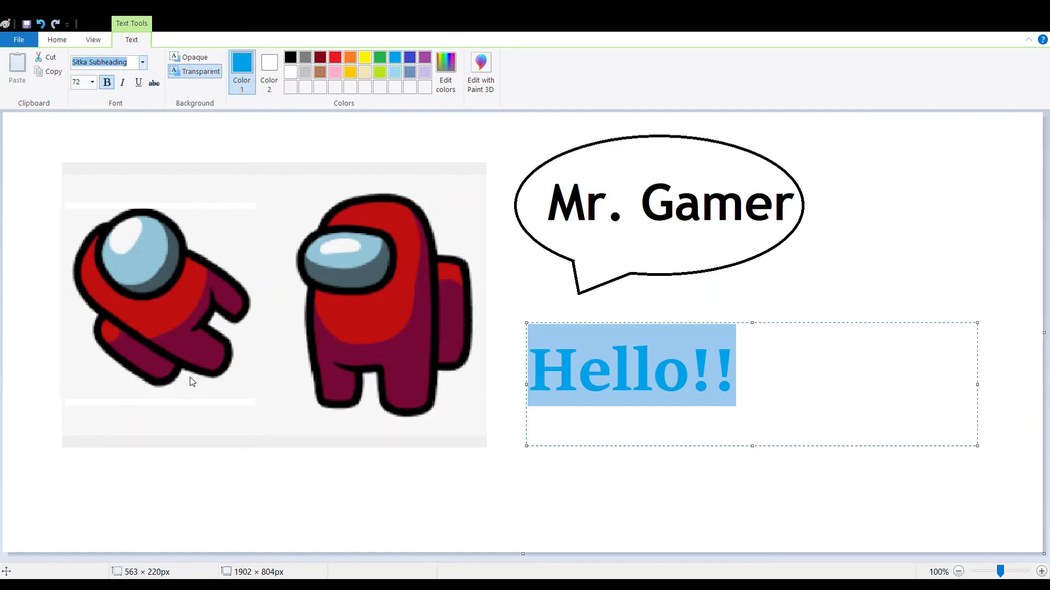
{"action": "left_click", "coordinate": [135, 321]}
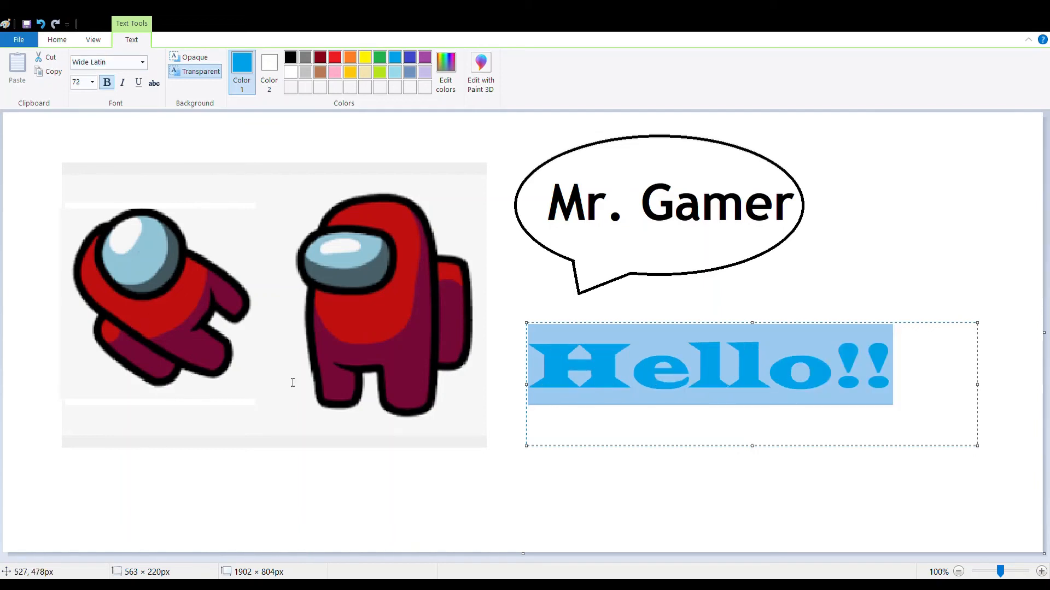
{"action": "left_click", "coordinate": [638, 424]}
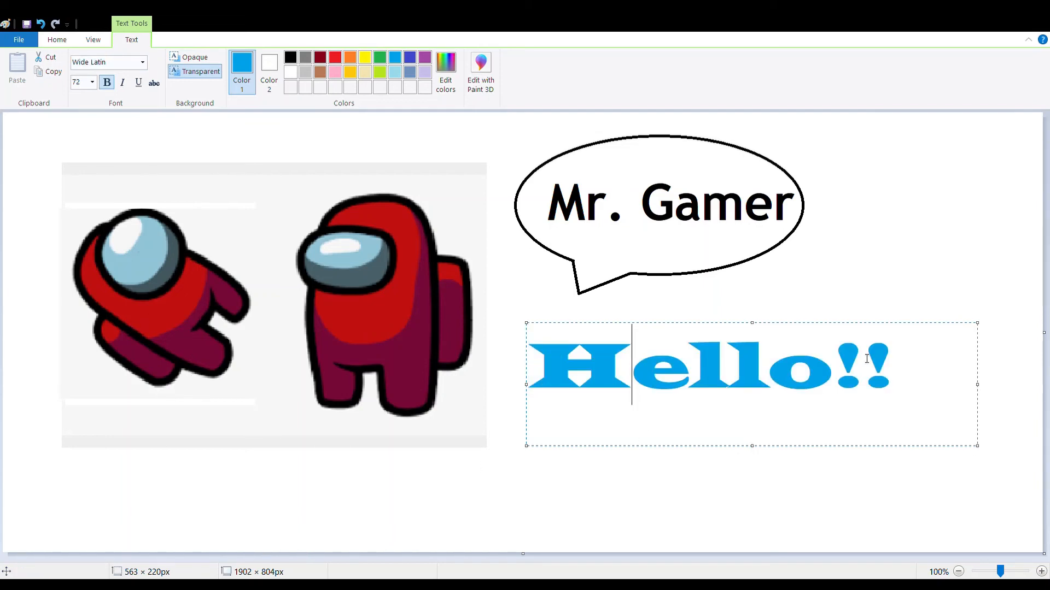
Change the whole "Hello!!" text to the Vivaldi font and colour it red.
{"action": "left_click_drag", "start_coordinate": [900, 364], "coordinate": [482, 404]}
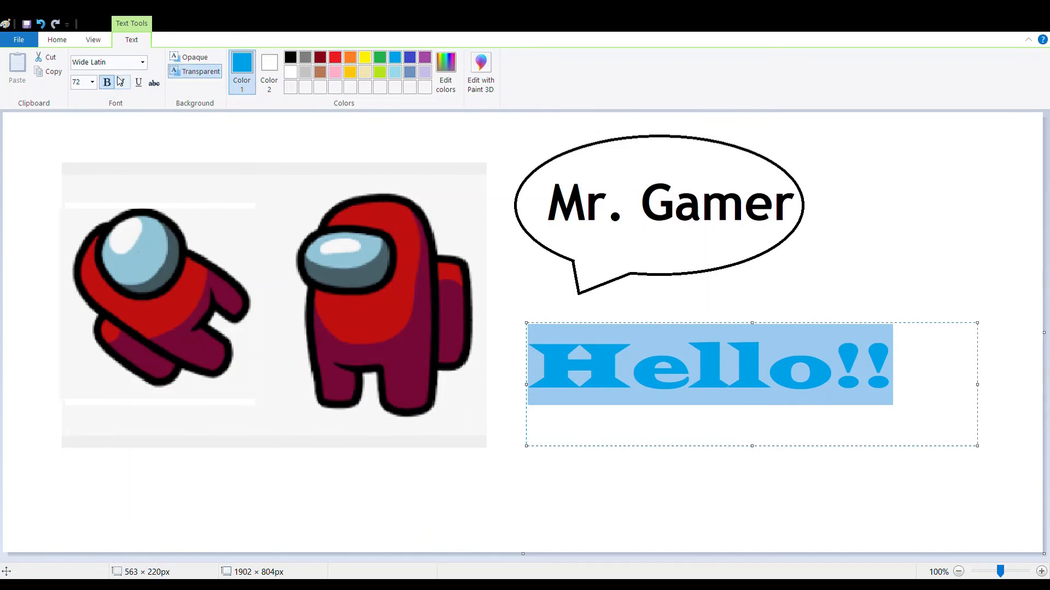
{"action": "left_click", "coordinate": [139, 62]}
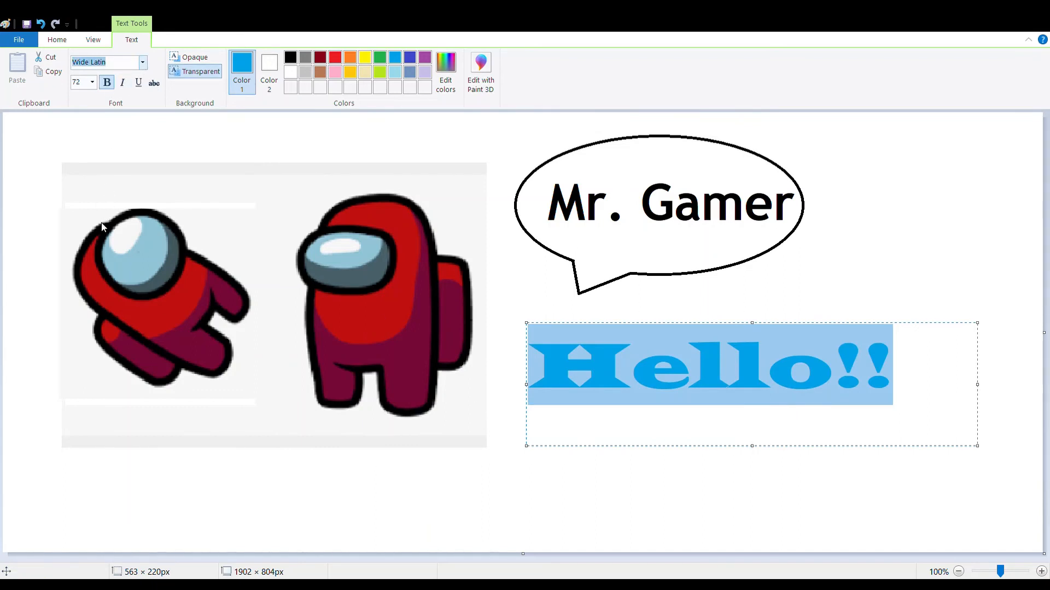
{"action": "left_click", "coordinate": [117, 383]}
{"action": "left_click", "coordinate": [576, 418]}
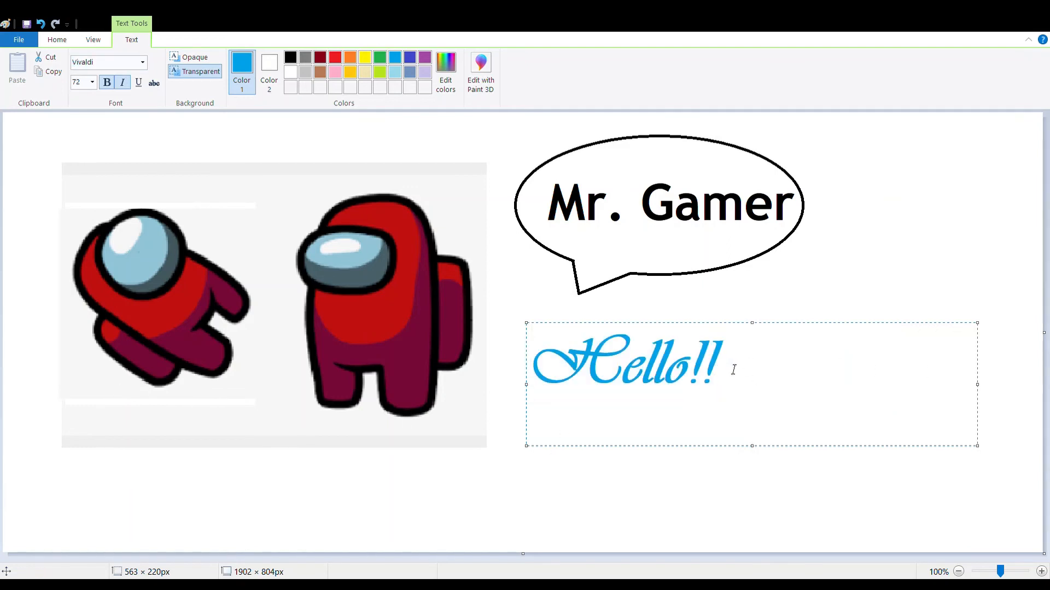
{"action": "left_click_drag", "start_coordinate": [731, 370], "coordinate": [528, 372]}
{"action": "left_click", "coordinate": [335, 58]}
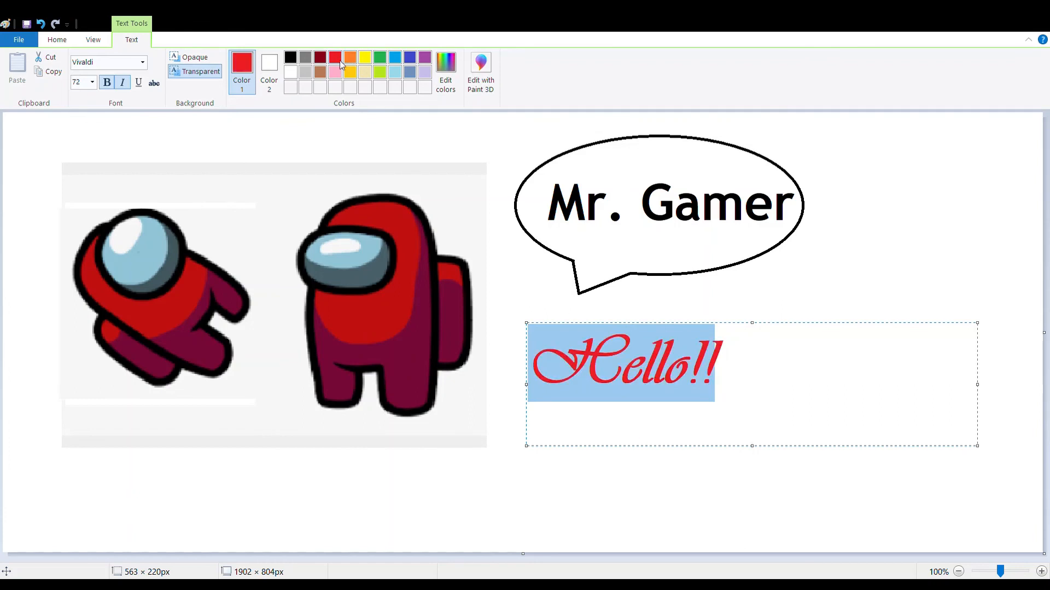
{"action": "left_click", "coordinate": [569, 421]}
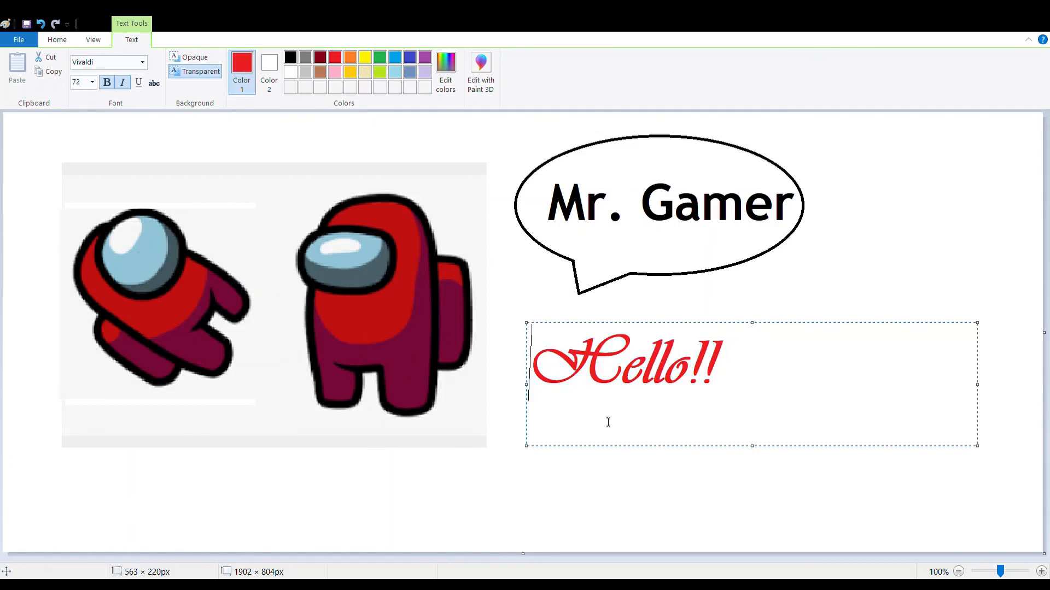
Select the red "Hello!!" text again and try the Segoe UI Symbol font on it.
{"action": "left_click_drag", "start_coordinate": [728, 389], "coordinate": [504, 355]}
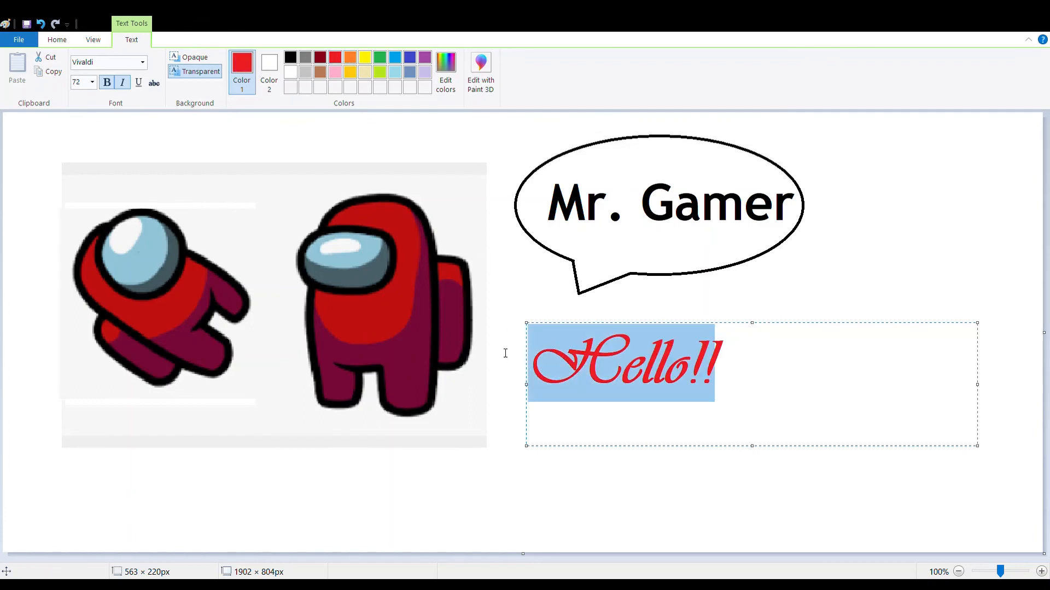
{"action": "left_click", "coordinate": [142, 63]}
{"action": "left_click", "coordinate": [123, 82]}
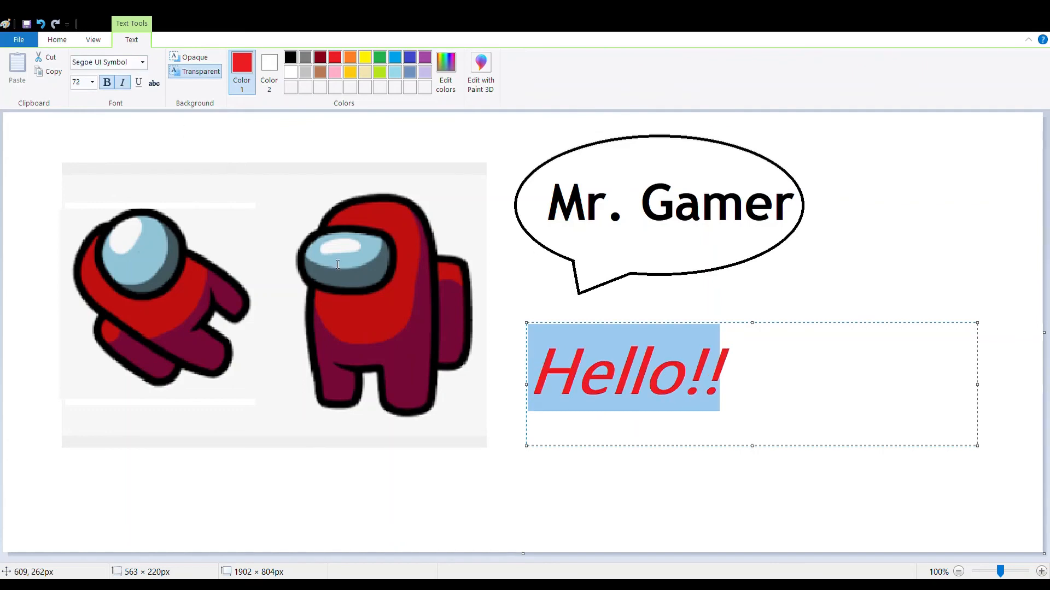
Set the font of the "Hello!!" text to Rockwell and commit the text box to the canvas.
{"action": "left_click", "coordinate": [145, 63]}
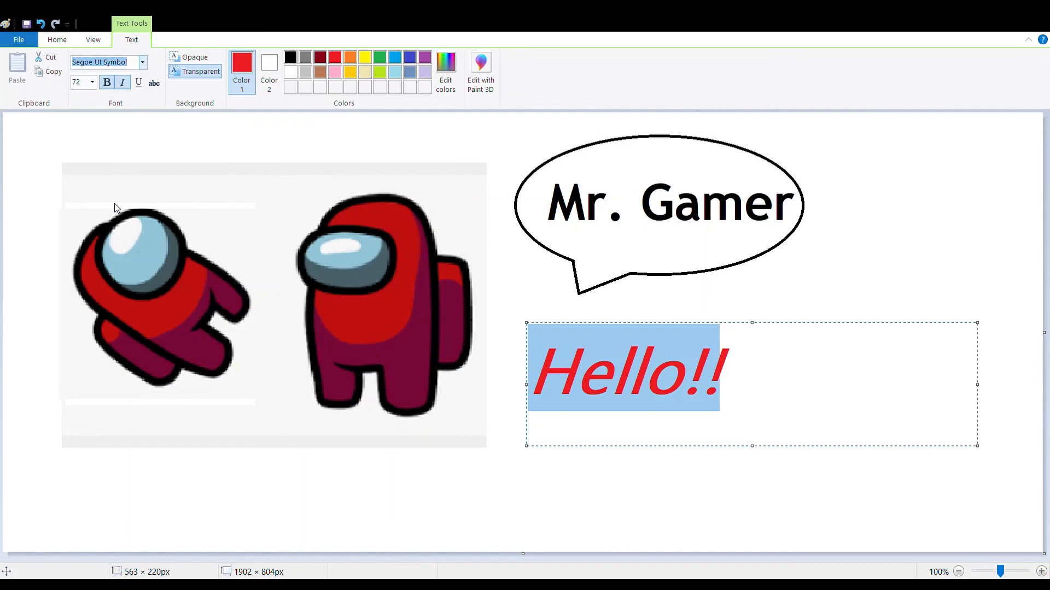
{"action": "type", "text": "Rockwell"}
{"action": "key", "text": "Return"}
{"action": "left_click", "coordinate": [594, 424]}
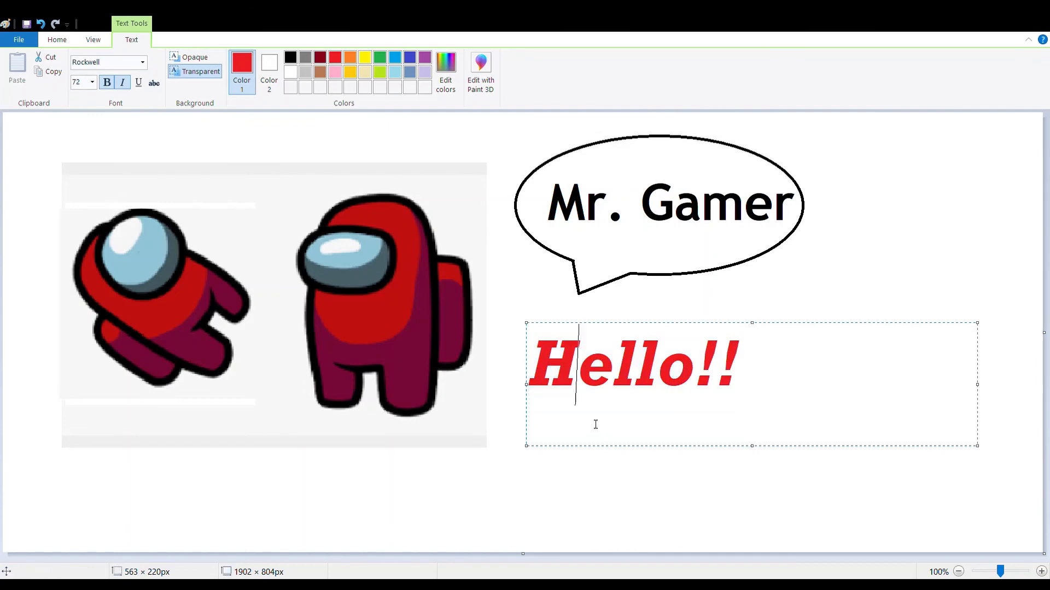
{"action": "left_click", "coordinate": [515, 510]}
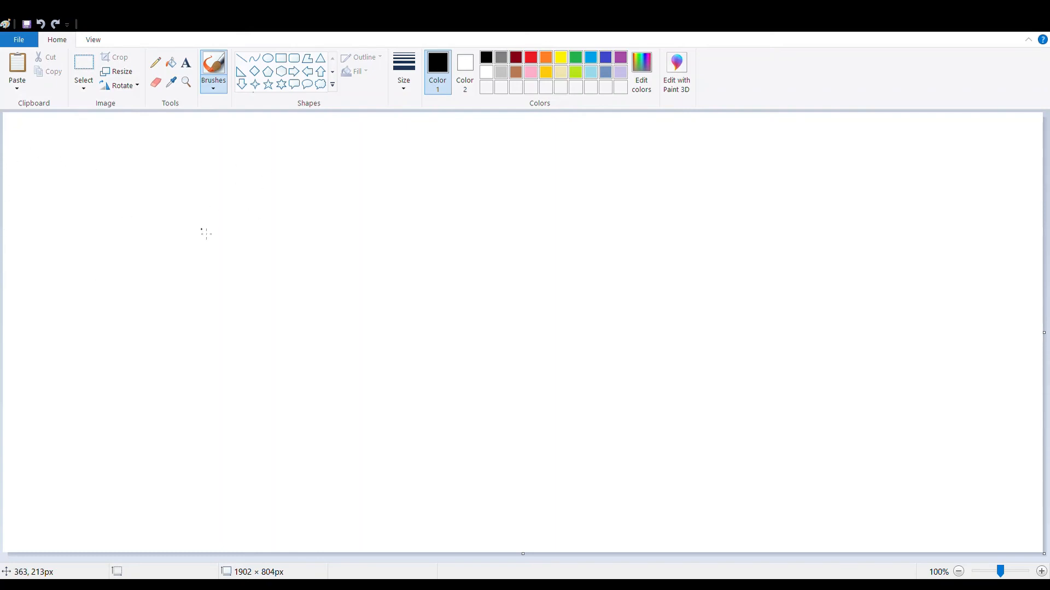
Paste the copied image of the character with the halo, move it inward on the blank canvas, and enlarge it to about 559 × 595 px.
{"action": "key", "text": "ctrl+v"}
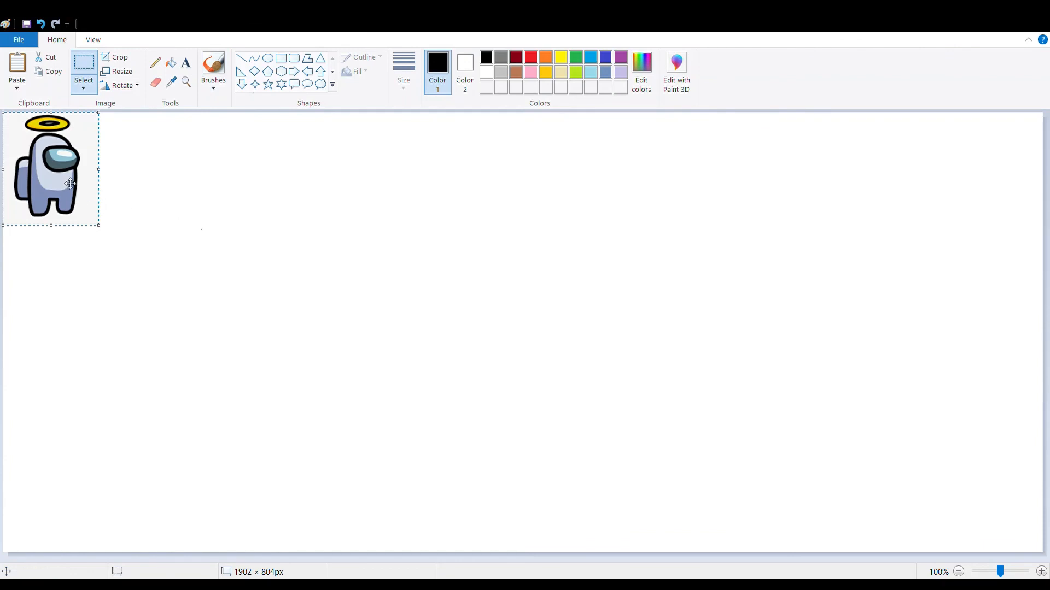
{"action": "left_click_drag", "start_coordinate": [70, 183], "coordinate": [291, 258]}
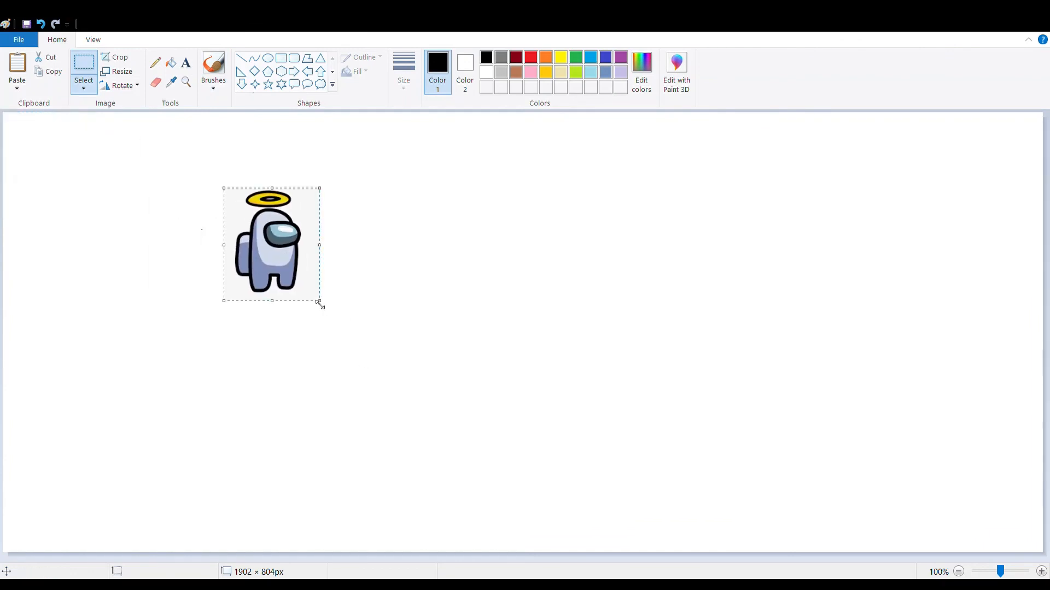
{"action": "left_click_drag", "start_coordinate": [320, 301], "coordinate": [531, 514]}
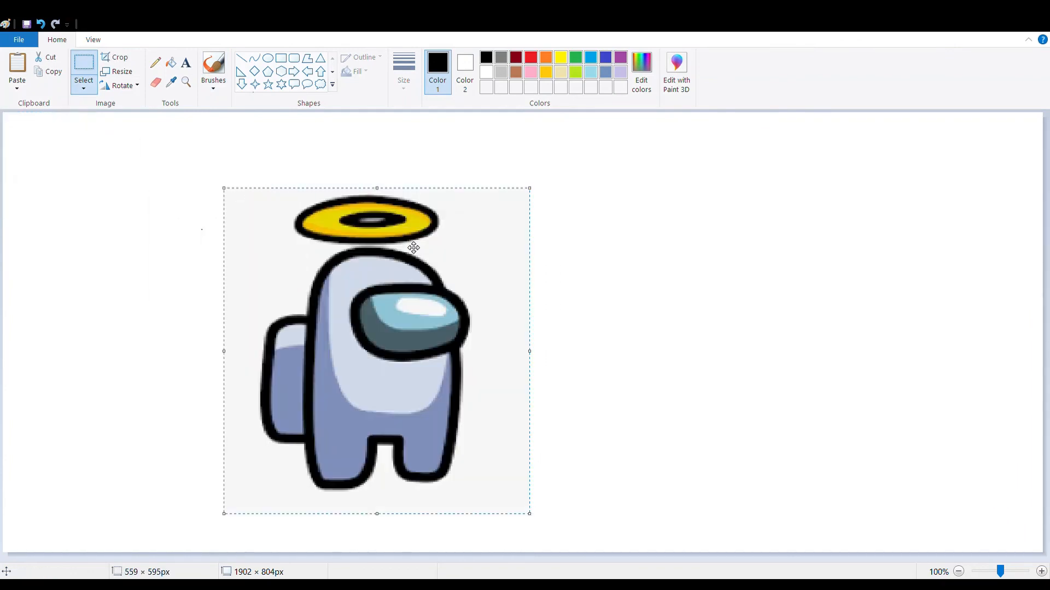
Move the pasted character image slightly up, stretch it upward to about 559 × 611 px, and commit it.
{"action": "left_click_drag", "start_coordinate": [294, 252], "coordinate": [295, 239]}
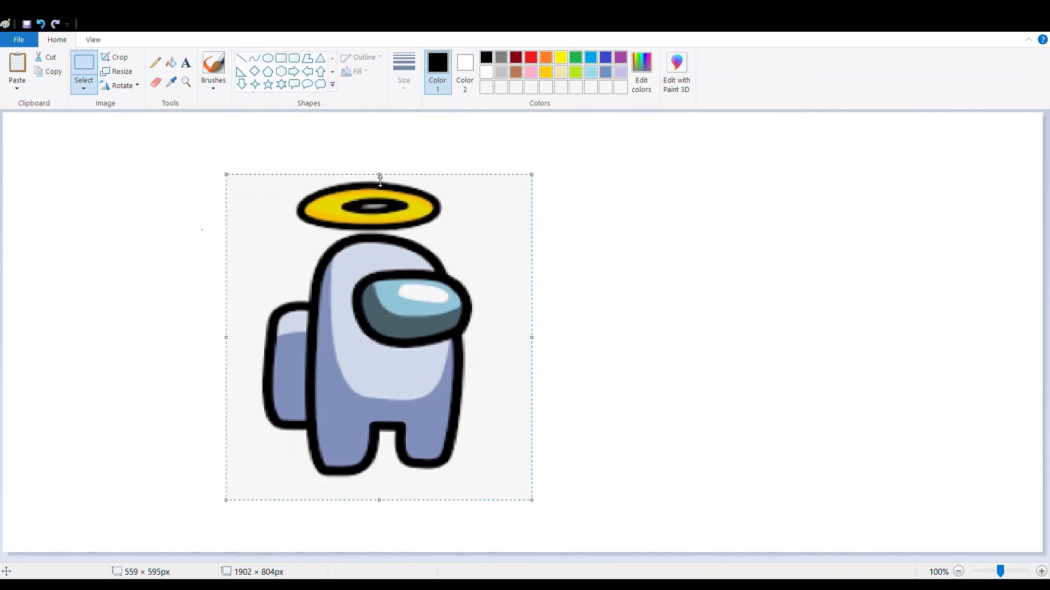
{"action": "left_click_drag", "start_coordinate": [380, 178], "coordinate": [379, 170]}
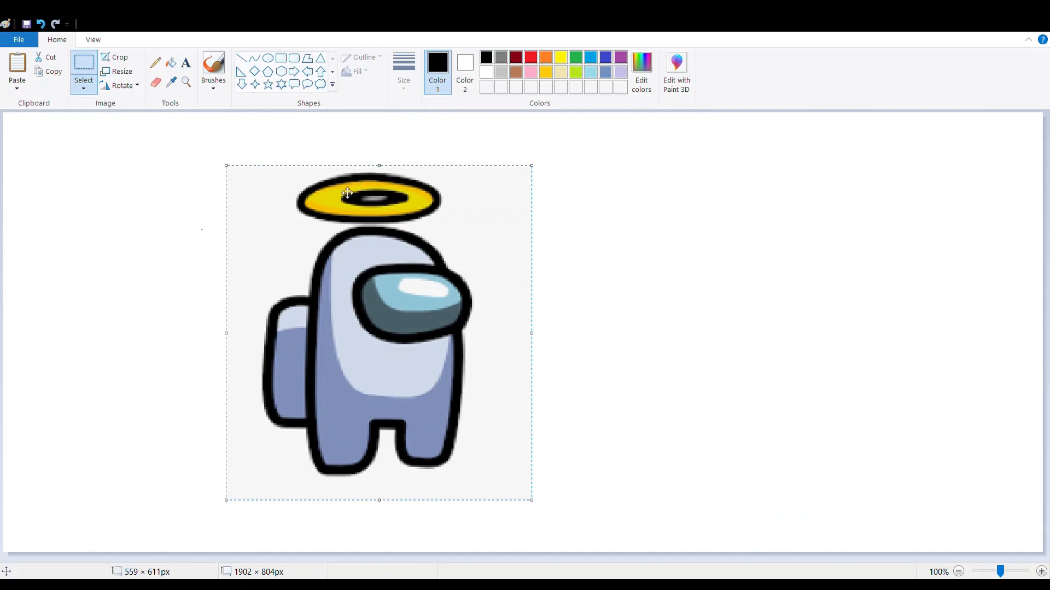
{"action": "left_click", "coordinate": [190, 275]}
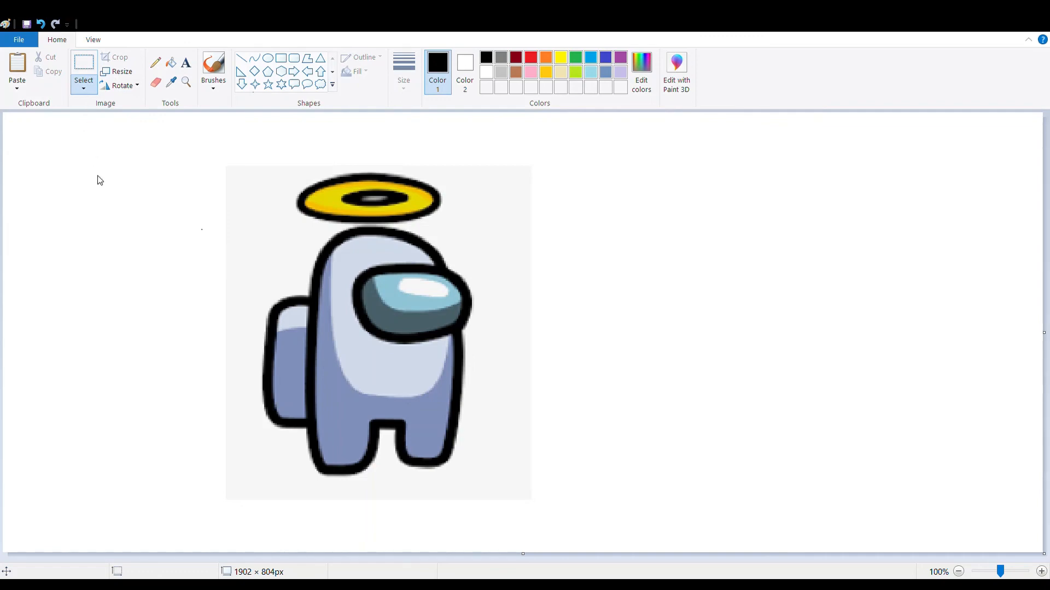
Cover the character's halo with a blank 574 × 56 px selection taken from above the image, stretched to about 707 × 113 px, and commit it.
{"action": "key", "text": "ctrl+a"}
{"action": "left_click", "coordinate": [123, 58]}
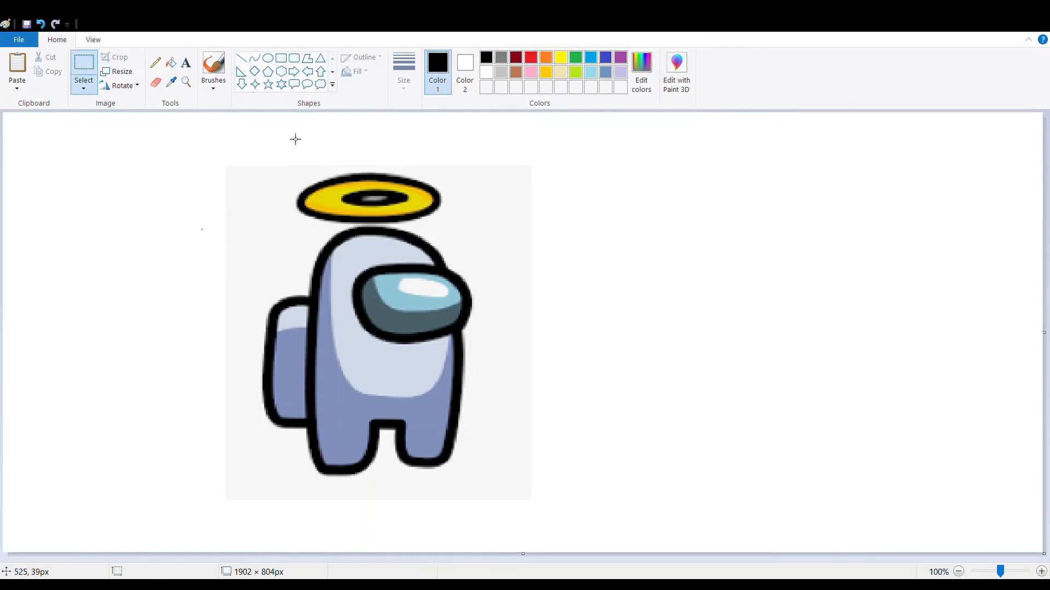
{"action": "left_click_drag", "start_coordinate": [223, 127], "coordinate": [538, 158]}
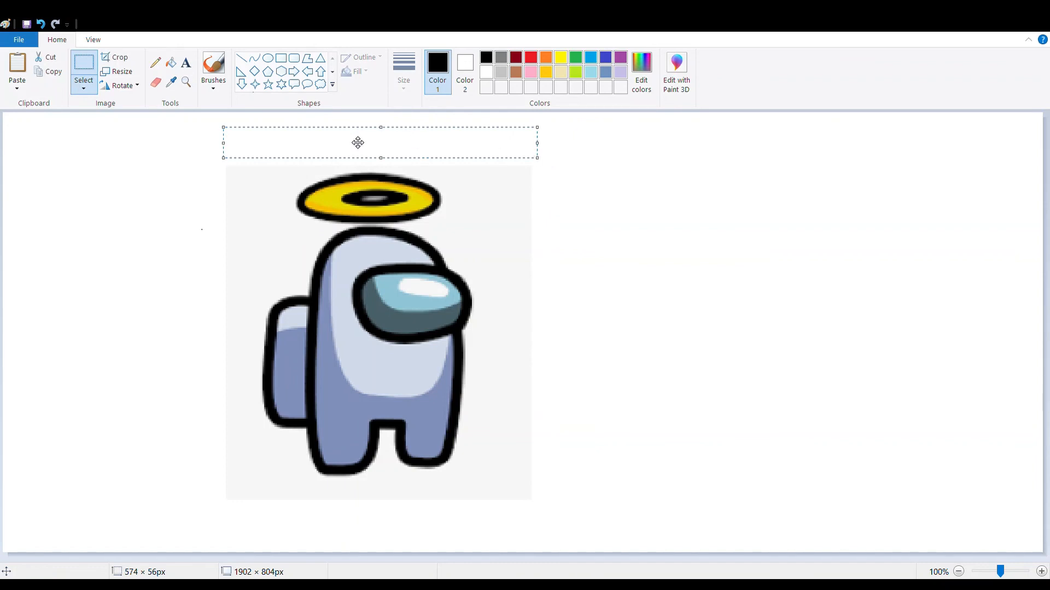
{"action": "left_click_drag", "start_coordinate": [357, 142], "coordinate": [332, 186]}
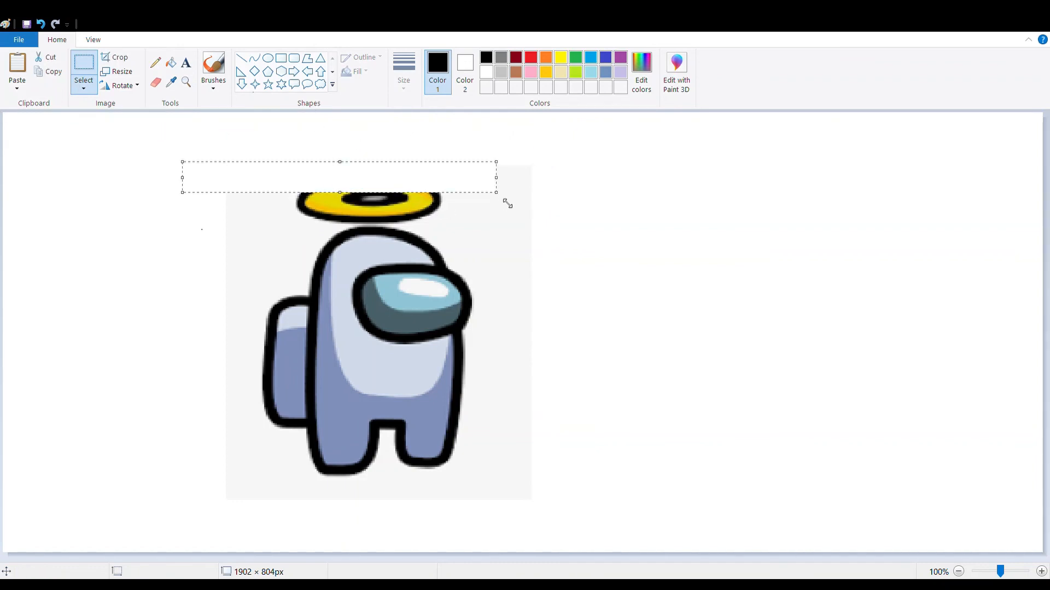
{"action": "left_click_drag", "start_coordinate": [496, 194], "coordinate": [572, 229]}
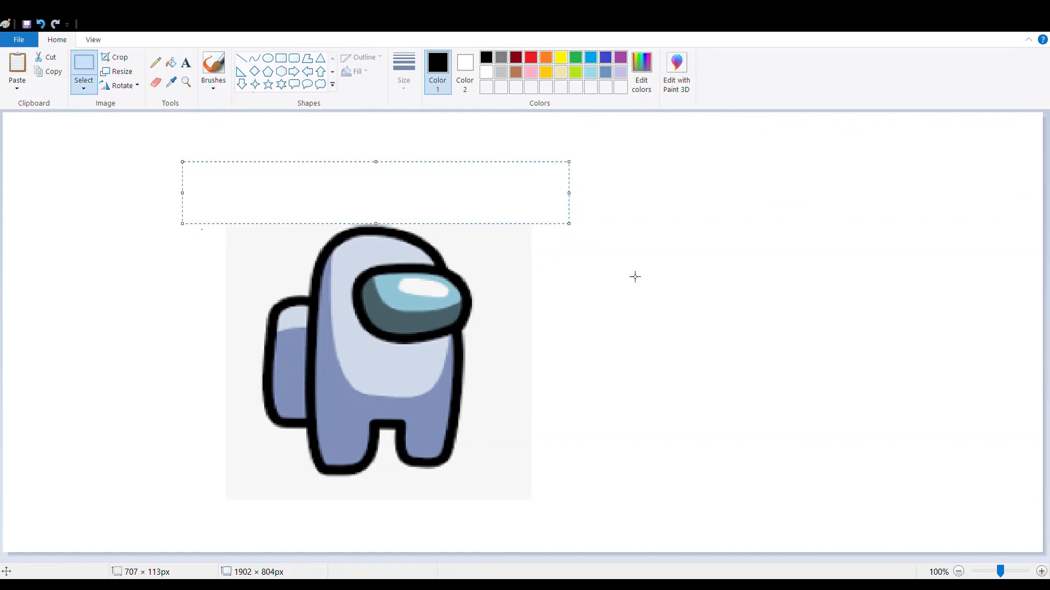
{"action": "left_click", "coordinate": [634, 278]}
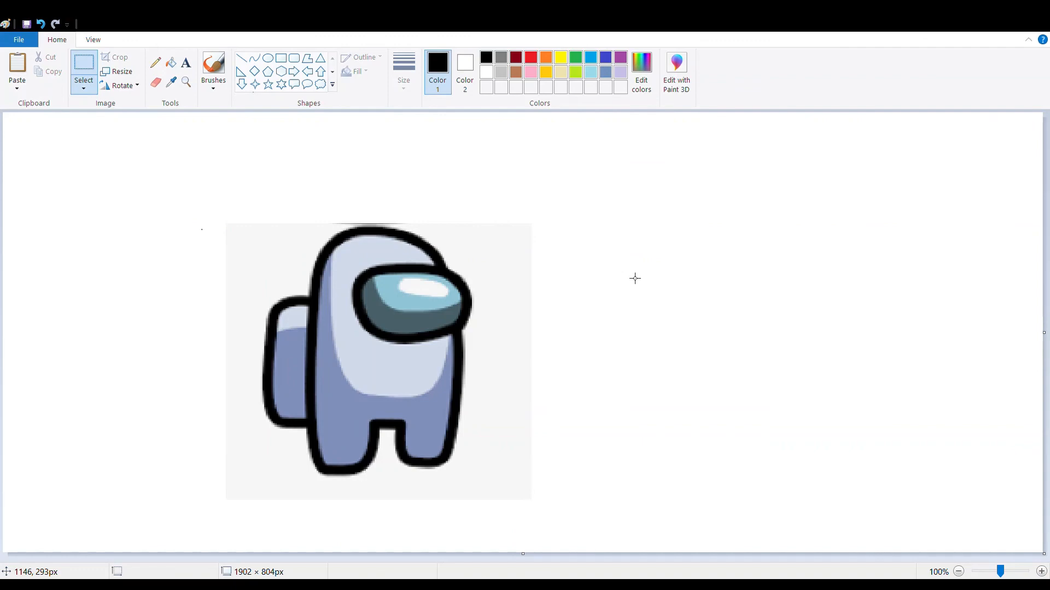